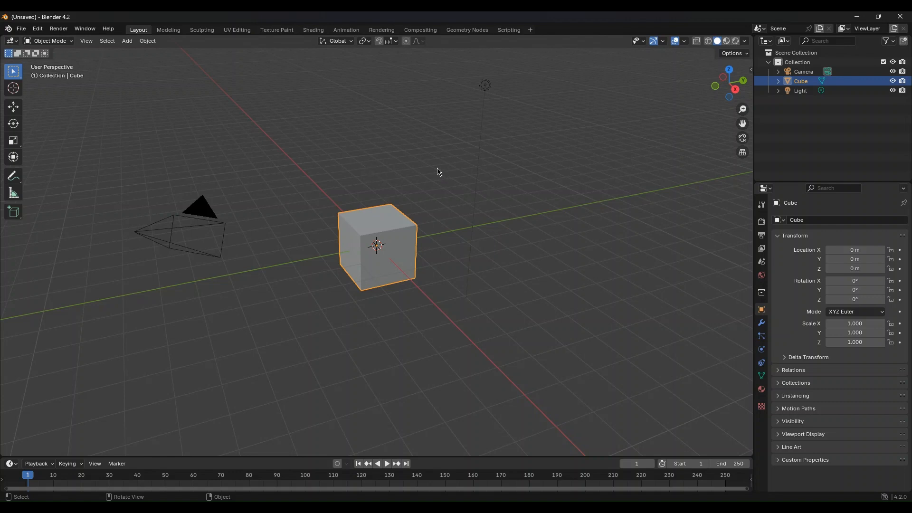
{"action": "left_click", "coordinate": [22, 29]}
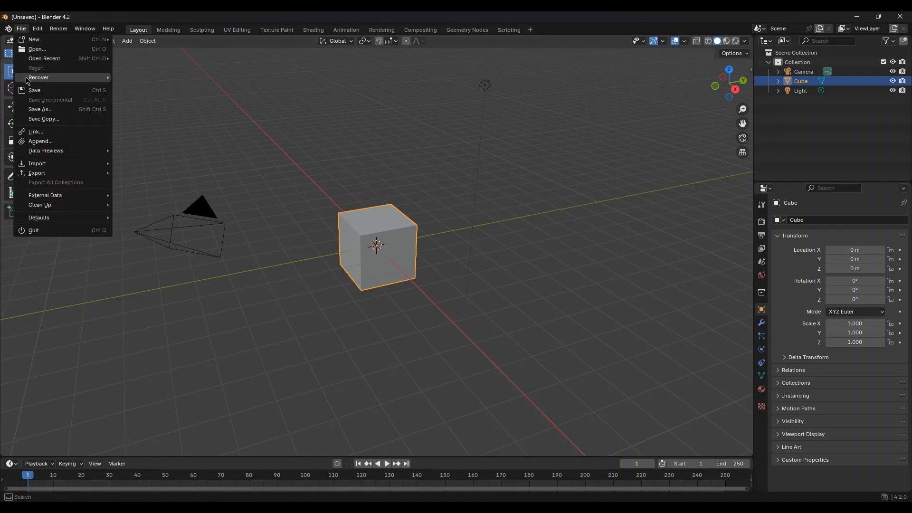
{"action": "mouse_move", "coordinate": [45, 39]}
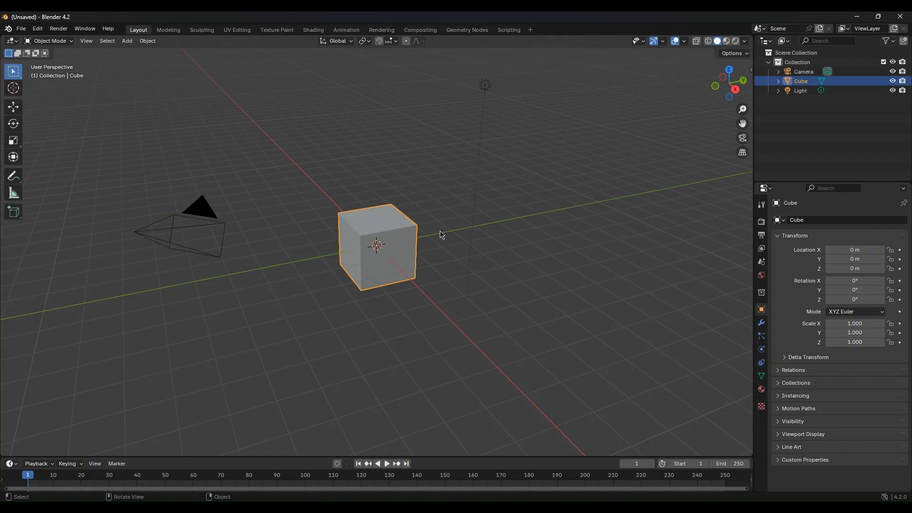
Delete the default cube from the scene
{"action": "key", "text": "Delete"}
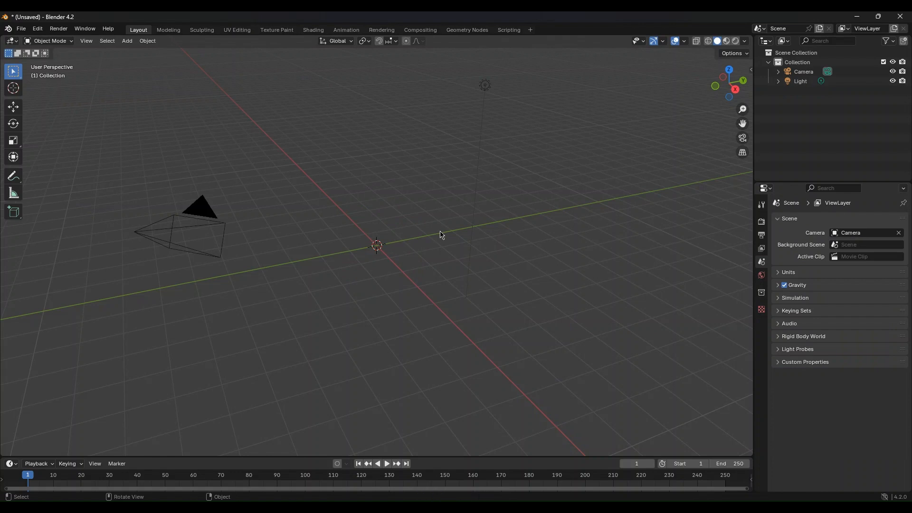
{"action": "key", "text": "shift+a"}
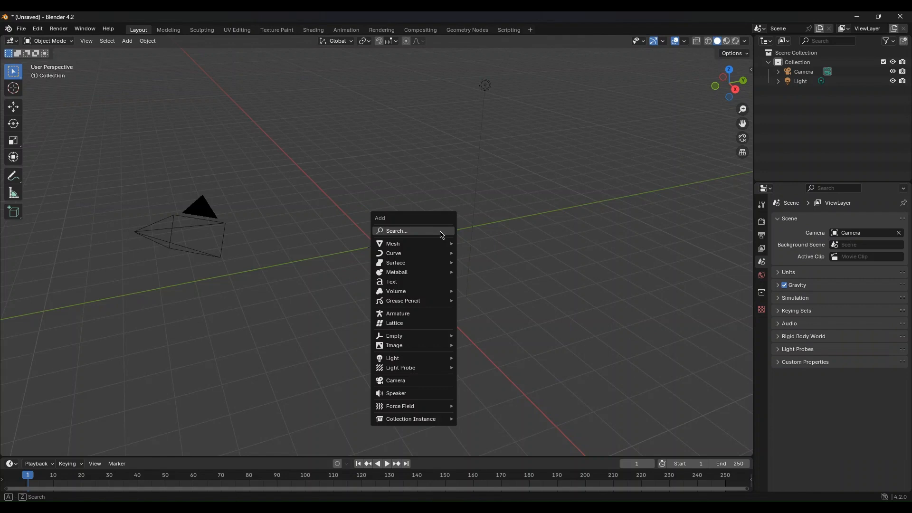
{"action": "mouse_move", "coordinate": [431, 247]}
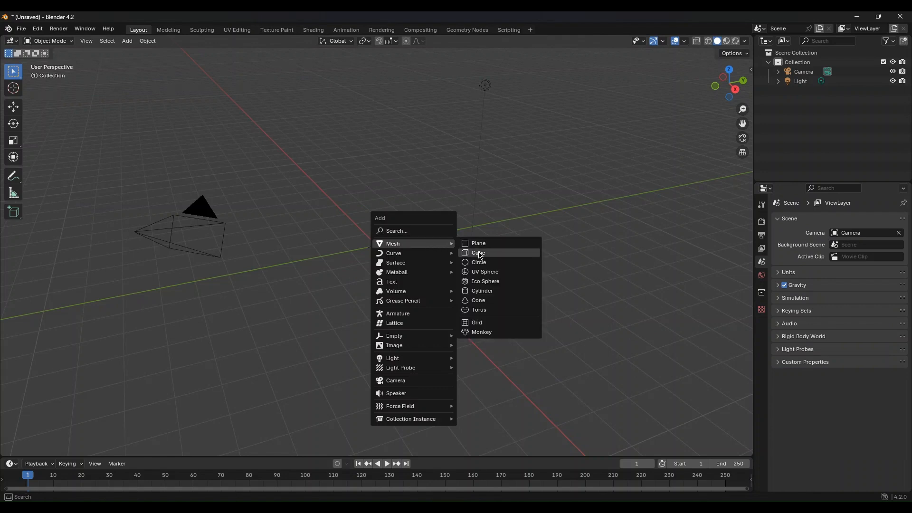
{"action": "left_click", "coordinate": [491, 295]}
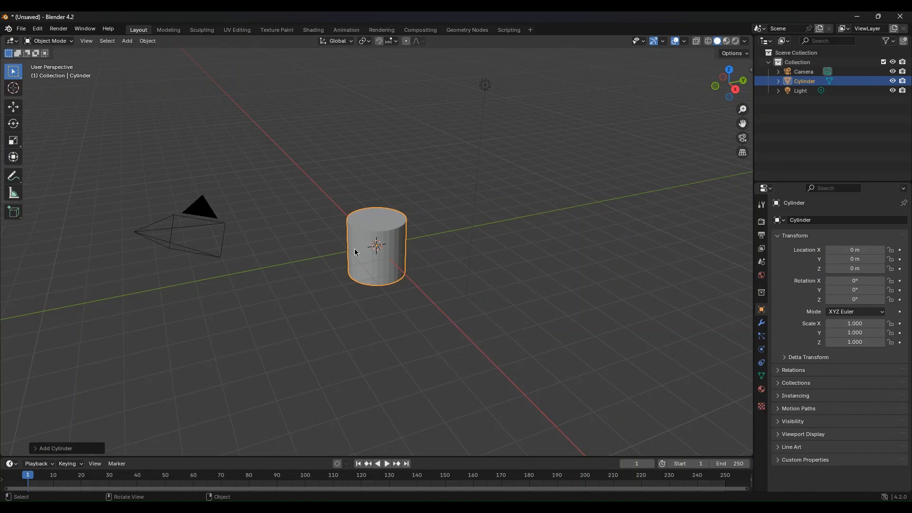
{"action": "left_click", "coordinate": [39, 450]}
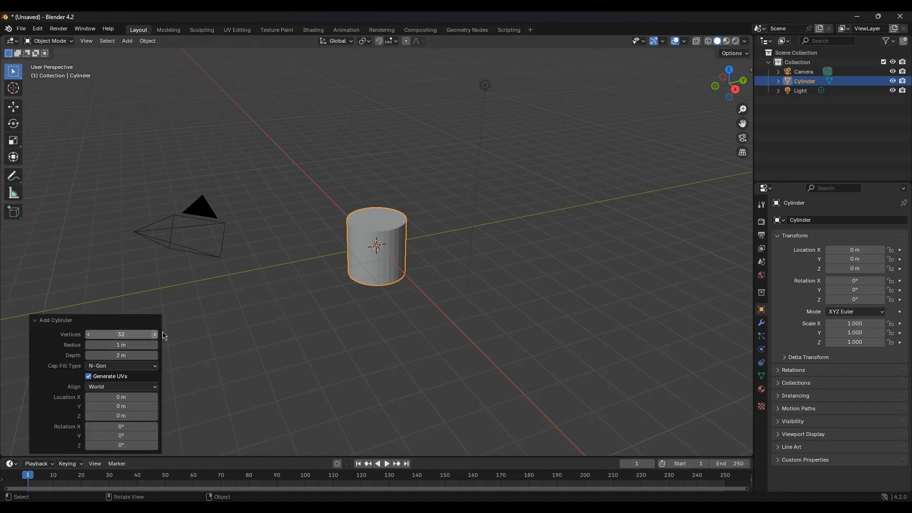
{"action": "left_click", "coordinate": [230, 327]}
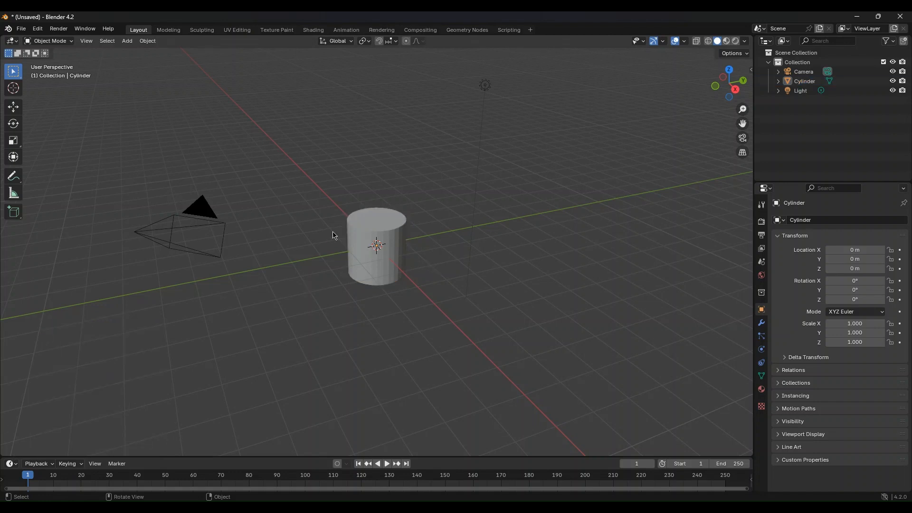
{"action": "left_click", "coordinate": [371, 248]}
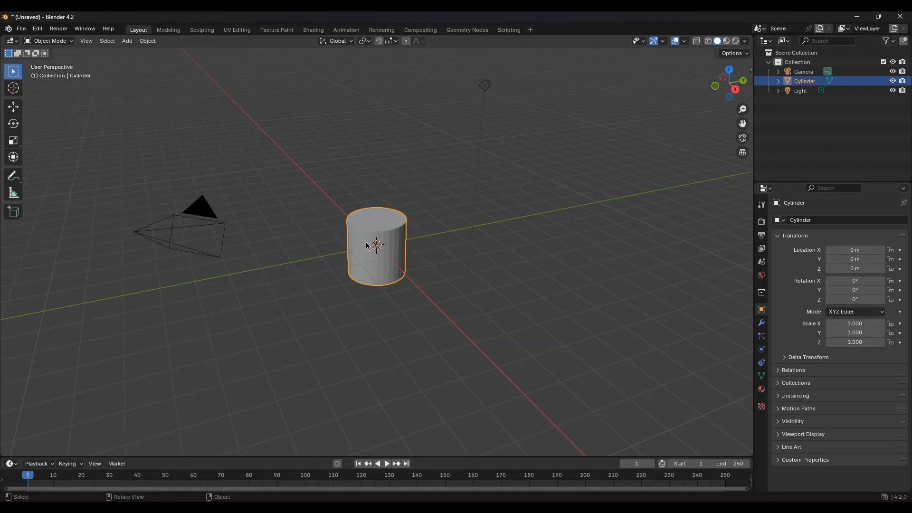
{"action": "key", "text": "Delete"}
Add a cylinder mesh at the scene's origin
{"action": "key", "text": "shift+a"}
{"action": "mouse_move", "coordinate": [365, 248]}
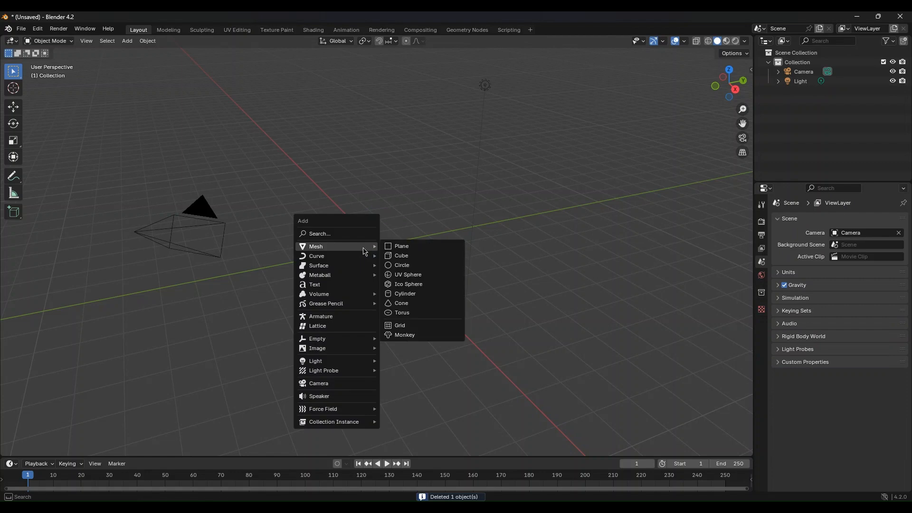
{"action": "left_click", "coordinate": [405, 297]}
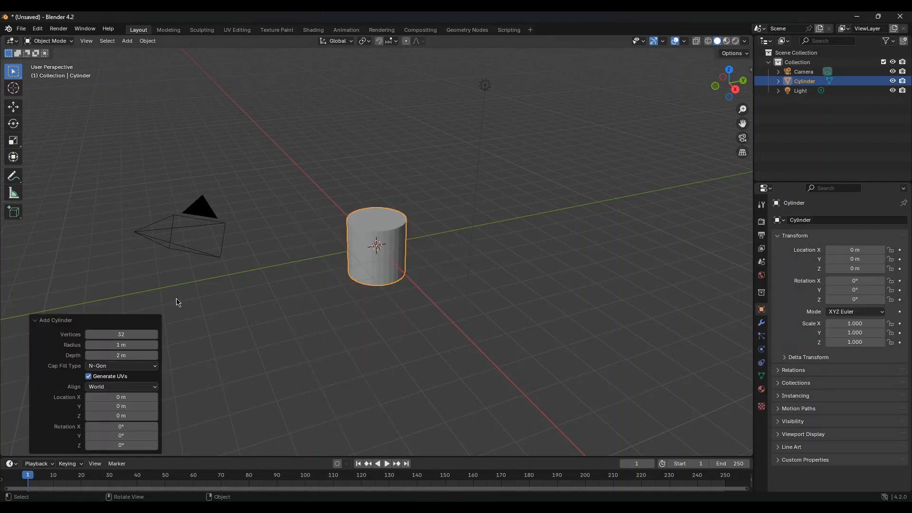
Try vertex counts of 500 and 10 in the new cylinder's creation settings
{"action": "scroll", "coordinate": [319, 238], "scroll_direction": "up", "scroll_amount": 4}
{"action": "middle_click_drag", "start_coordinate": [319, 238], "coordinate": [371, 252]}
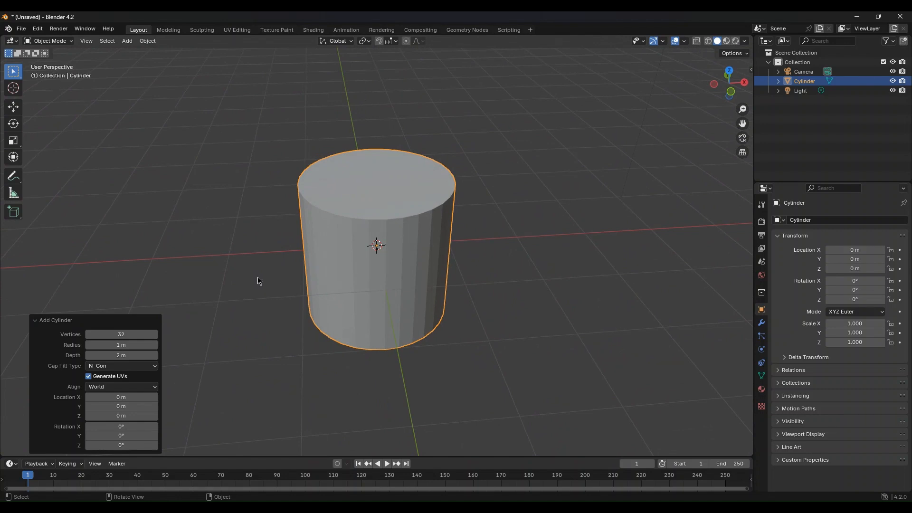
{"action": "mouse_move", "coordinate": [415, 276]}
{"action": "middle_mouse_down"}
{"action": "mouse_move", "coordinate": [461, 248]}
{"action": "mouse_move", "coordinate": [505, 250]}
{"action": "mouse_move", "coordinate": [441, 260]}
{"action": "mouse_move", "coordinate": [460, 255]}
{"action": "middle_mouse_up"}
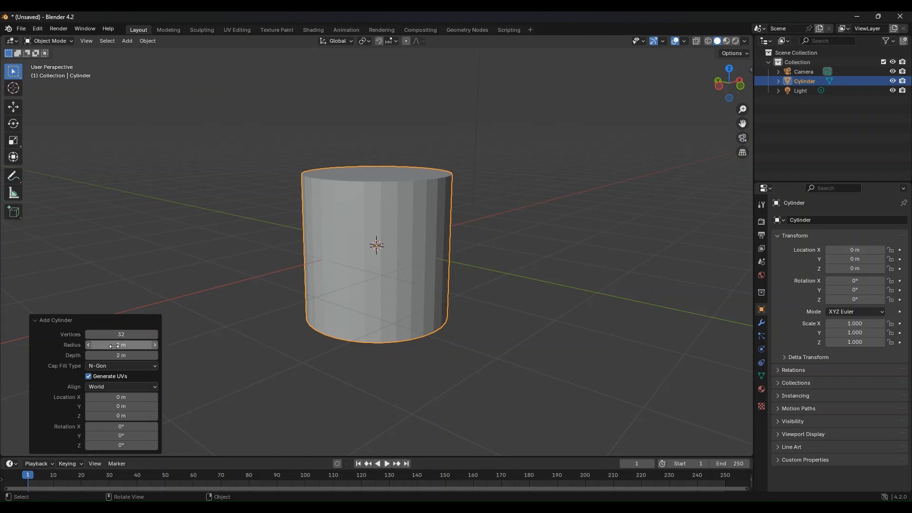
{"action": "mouse_move", "coordinate": [121, 335]}
{"action": "left_mouse_down"}
{"action": "mouse_move", "coordinate": [666, 331]}
{"action": "mouse_move", "coordinate": [108, 330]}
{"action": "left_mouse_up"}
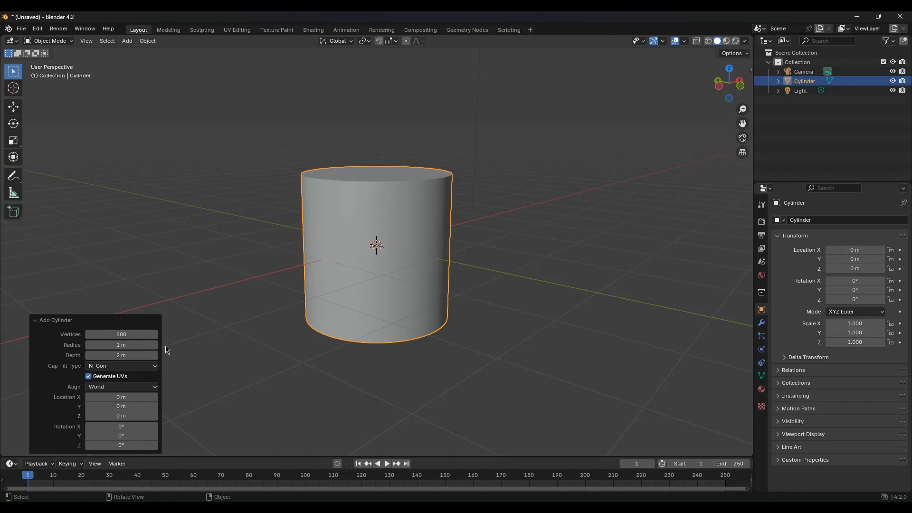
{"action": "left_click", "coordinate": [108, 333]}
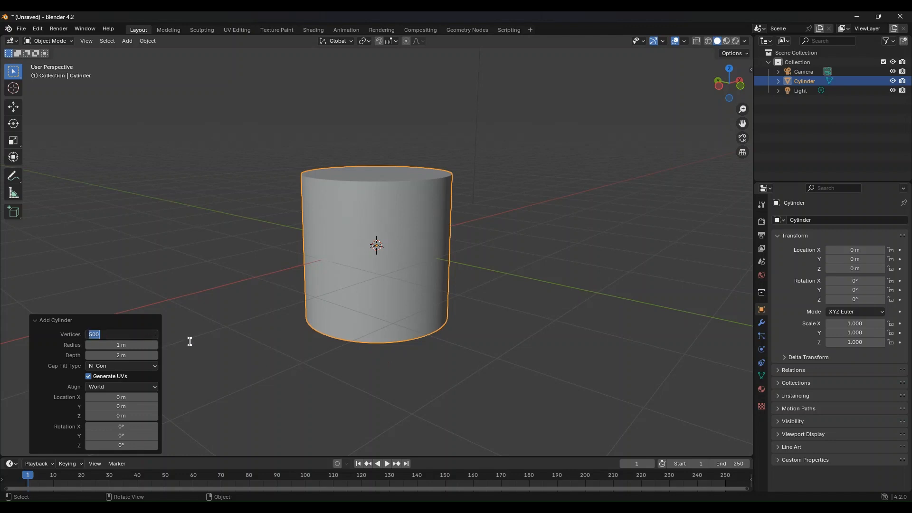
{"action": "type", "text": "10"}
{"action": "key", "text": "Return"}
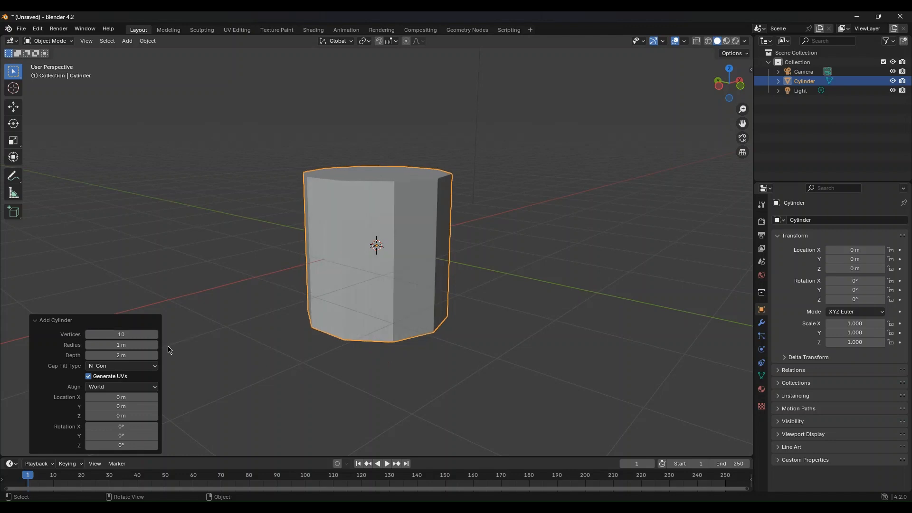
Set the new cylinder's vertex count to 12
{"action": "left_click", "coordinate": [148, 335]}
{"action": "type", "text": "12"}
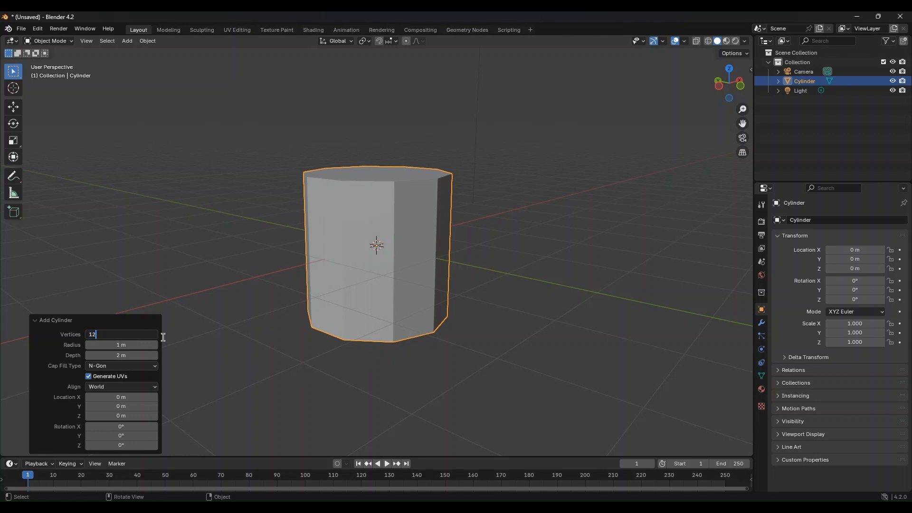
{"action": "key", "text": "Return"}
{"action": "middle_click_drag", "start_coordinate": [345, 280], "coordinate": [337, 300]}
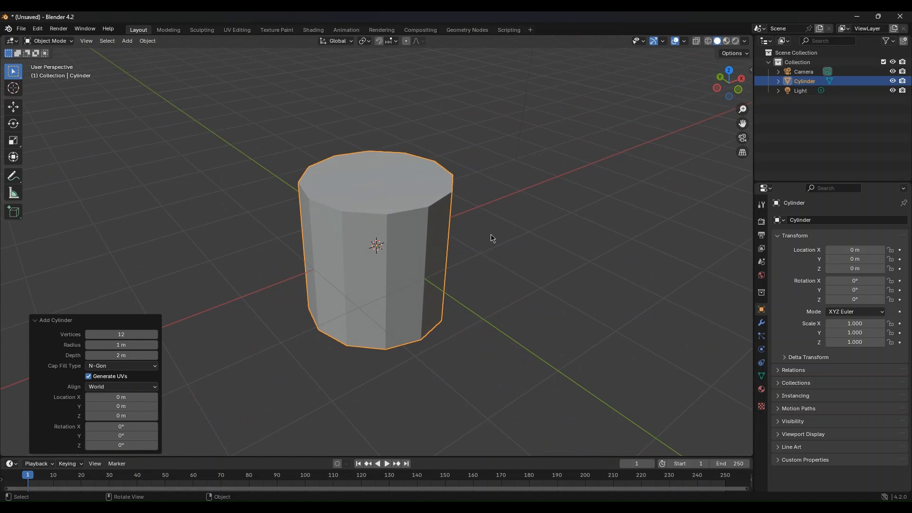
Flatten the 12-sided cylinder by scaling it along the global Z axis to about 0.356
{"action": "left_click", "coordinate": [534, 200]}
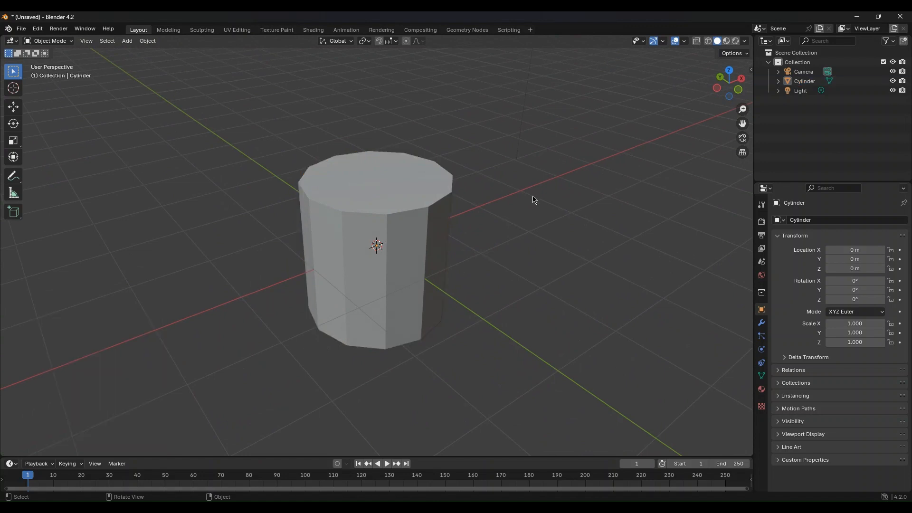
{"action": "left_click", "coordinate": [330, 237]}
{"action": "middle_click_drag", "start_coordinate": [523, 273], "coordinate": [610, 233]}
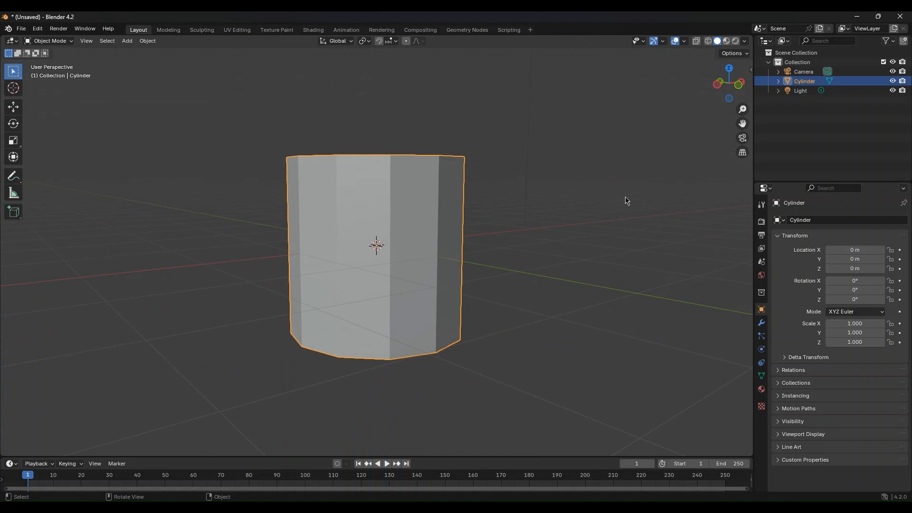
{"action": "key", "text": "s"}
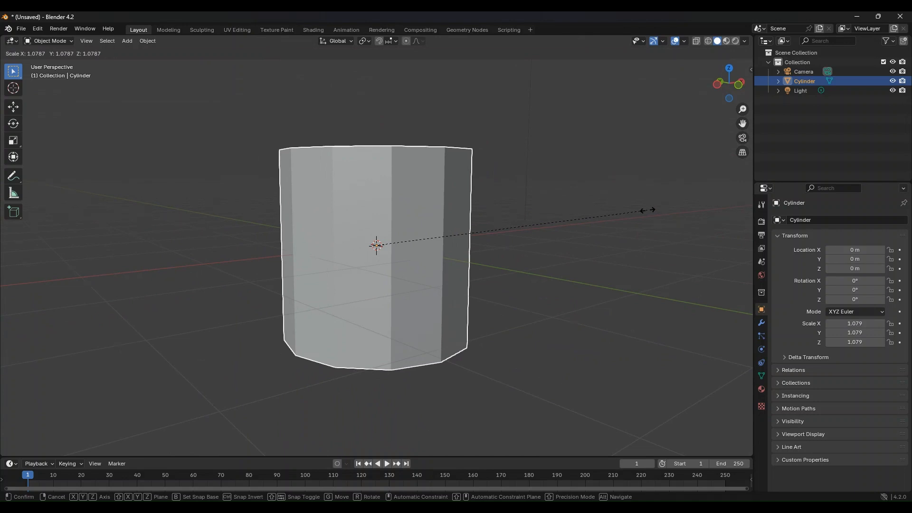
{"action": "key", "text": "z"}
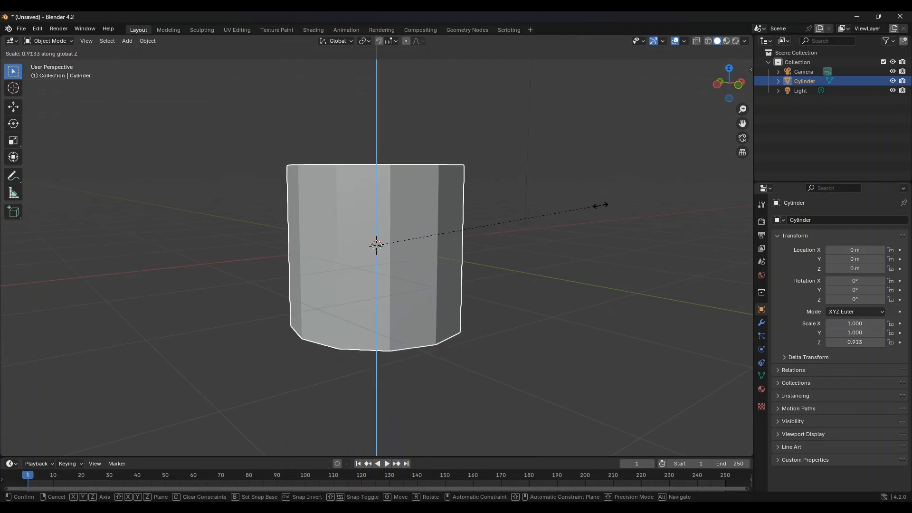
{"action": "left_click", "coordinate": [466, 232]}
{"action": "middle_click_drag", "start_coordinate": [467, 234], "coordinate": [425, 269]}
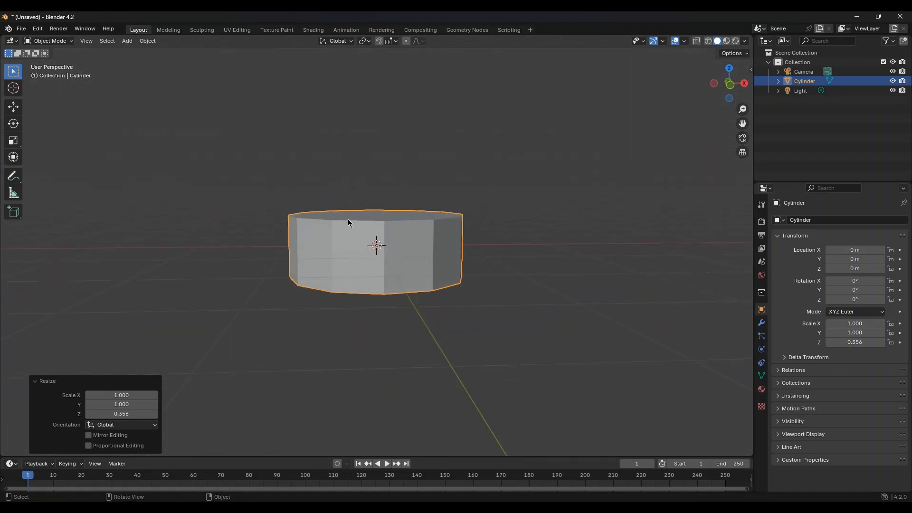
Try Shade Smooth on the flattened cylinder and return it to Shade Flat
{"action": "middle_click_drag", "start_coordinate": [279, 240], "coordinate": [309, 260]}
{"action": "left_click", "coordinate": [259, 245]}
{"action": "middle_click_drag", "start_coordinate": [260, 247], "coordinate": [285, 204]}
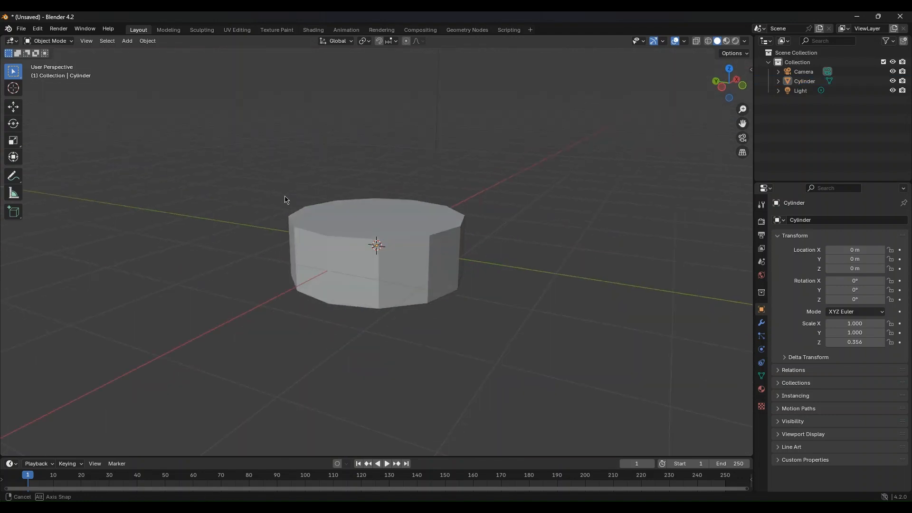
{"action": "right_click", "coordinate": [397, 227]}
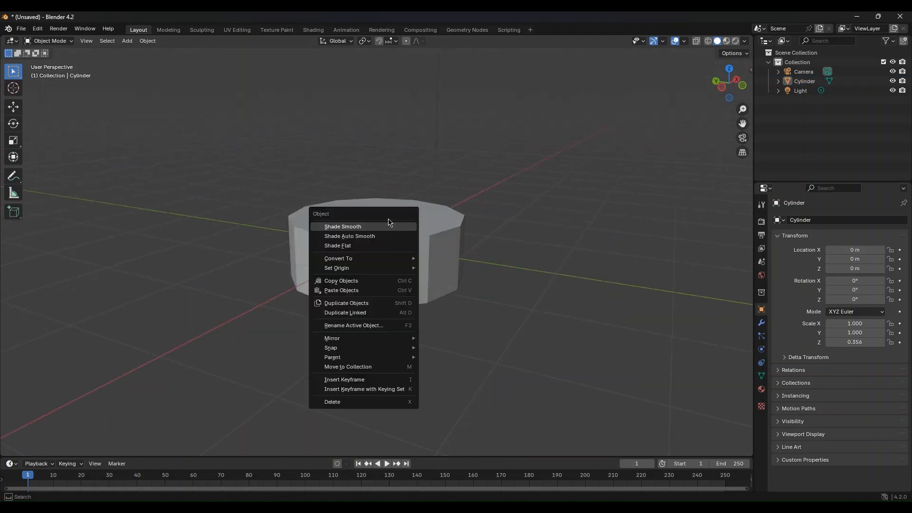
{"action": "left_click", "coordinate": [383, 224]}
{"action": "left_click", "coordinate": [395, 243]}
{"action": "right_click", "coordinate": [398, 245]}
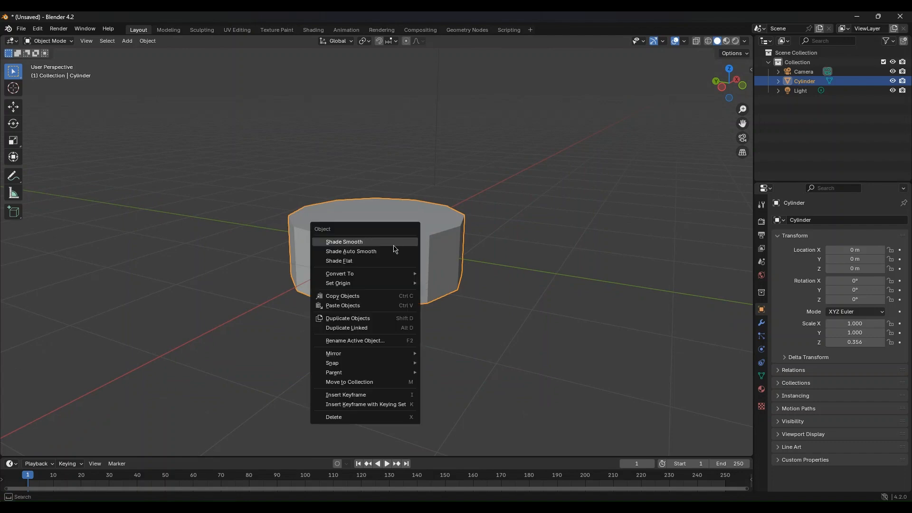
{"action": "left_click", "coordinate": [395, 243]}
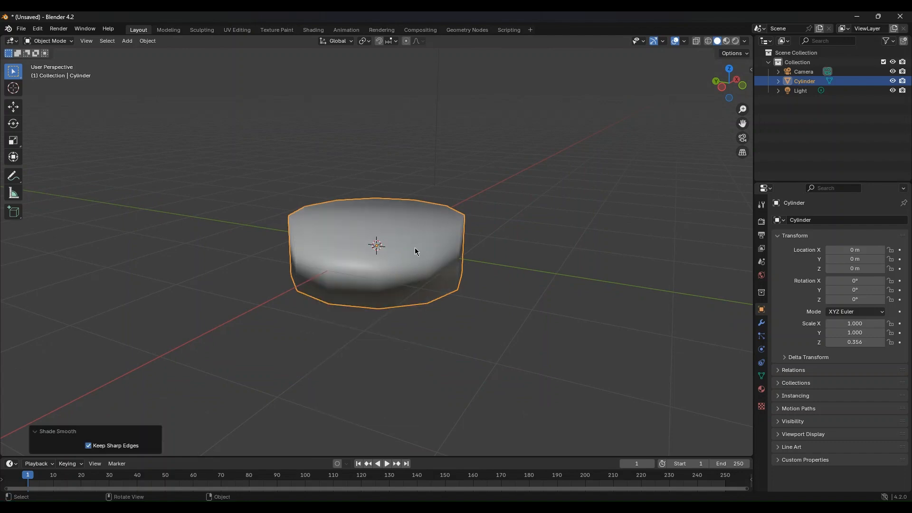
{"action": "right_click", "coordinate": [415, 247]}
{"action": "left_click", "coordinate": [368, 250]}
{"action": "middle_click_drag", "start_coordinate": [403, 272], "coordinate": [305, 252]}
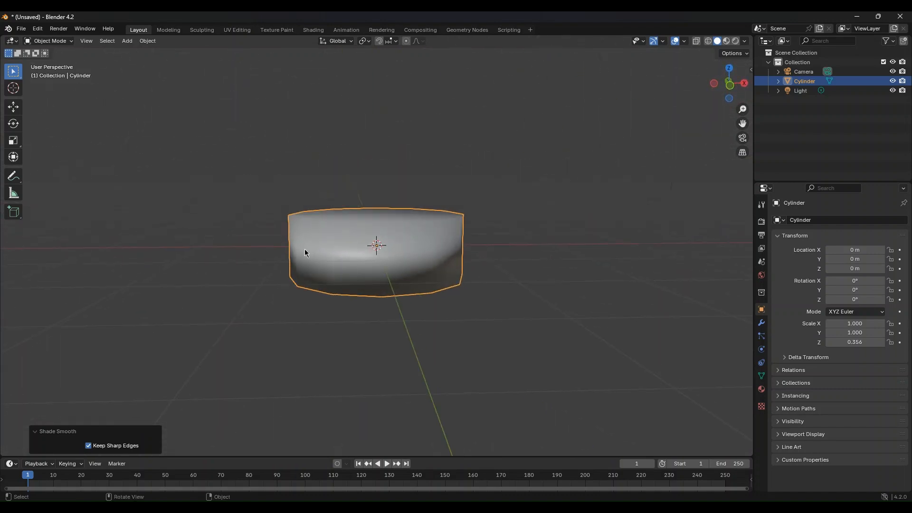
{"action": "right_click", "coordinate": [436, 226]}
{"action": "left_click", "coordinate": [427, 246]}
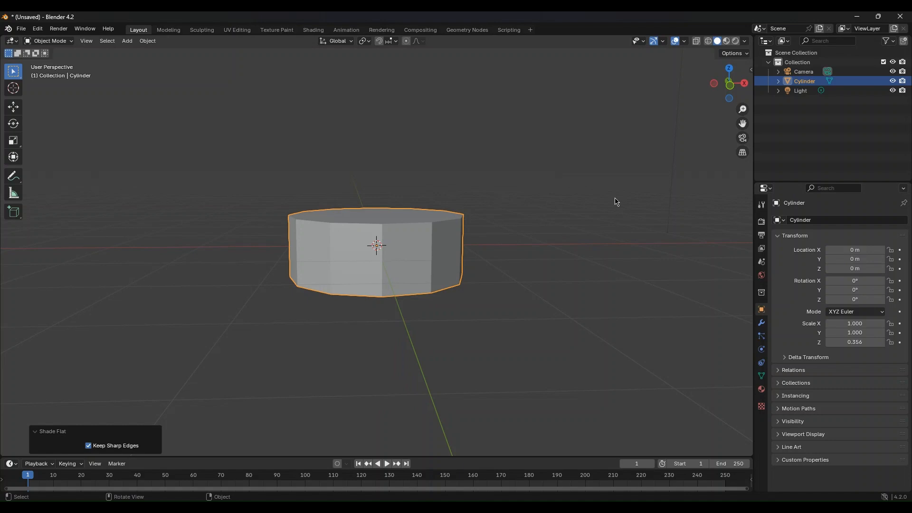
Add a Subdivision Surface modifier to the flattened cylinder, keeping the Catmull-Clark method
{"action": "left_click", "coordinate": [761, 323]}
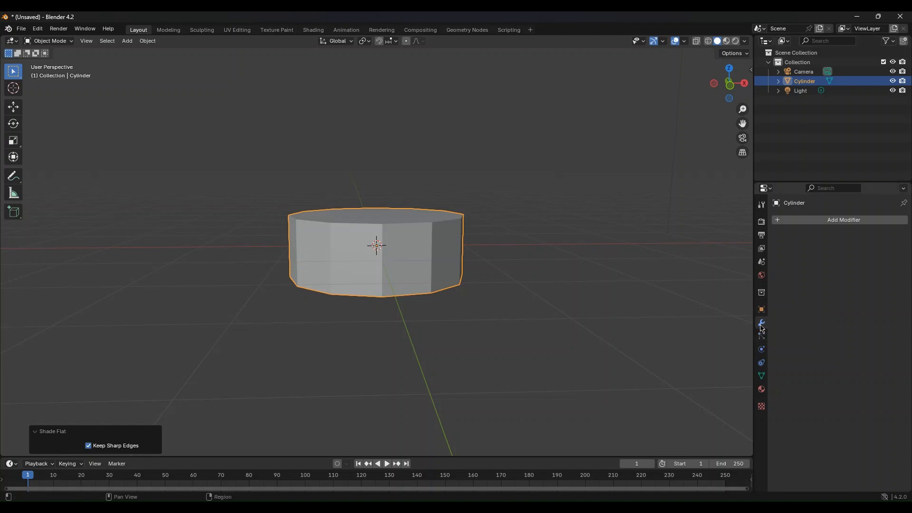
{"action": "left_click", "coordinate": [868, 221]}
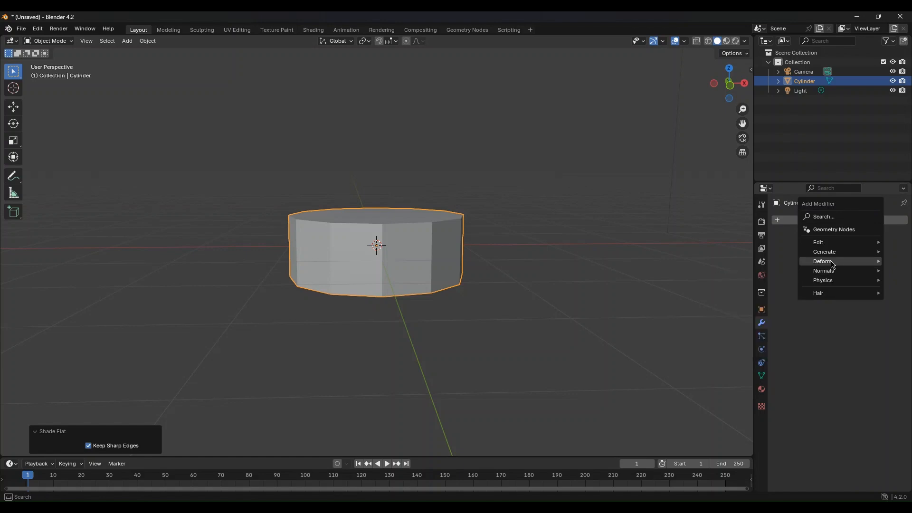
{"action": "mouse_move", "coordinate": [831, 254]}
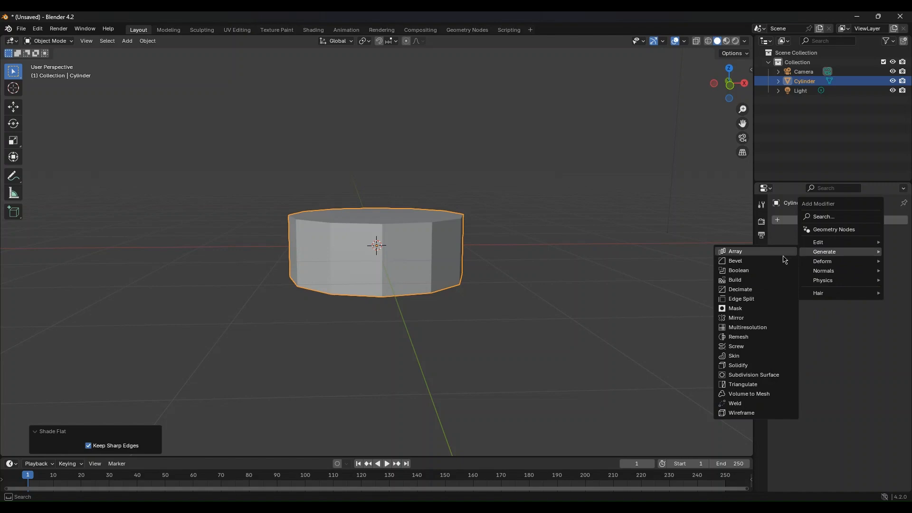
{"action": "left_click", "coordinate": [775, 378]}
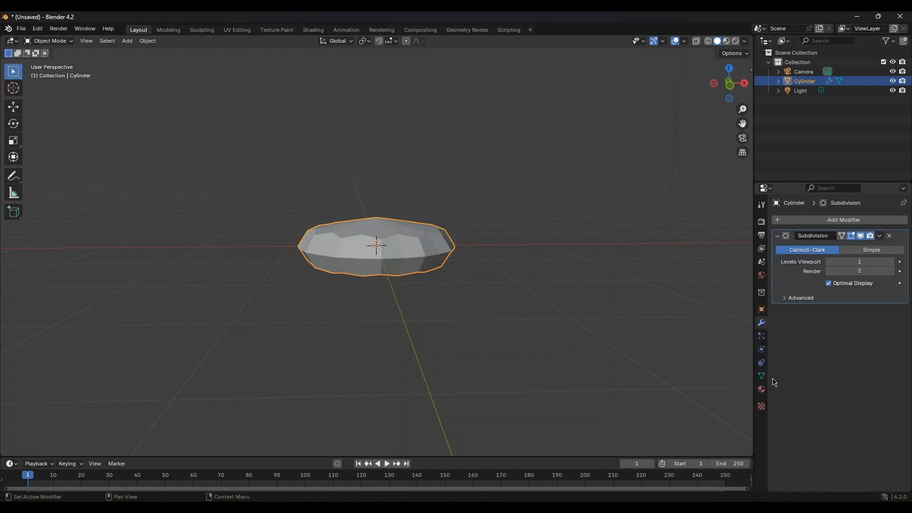
{"action": "middle_click_drag", "start_coordinate": [376, 306], "coordinate": [418, 252]}
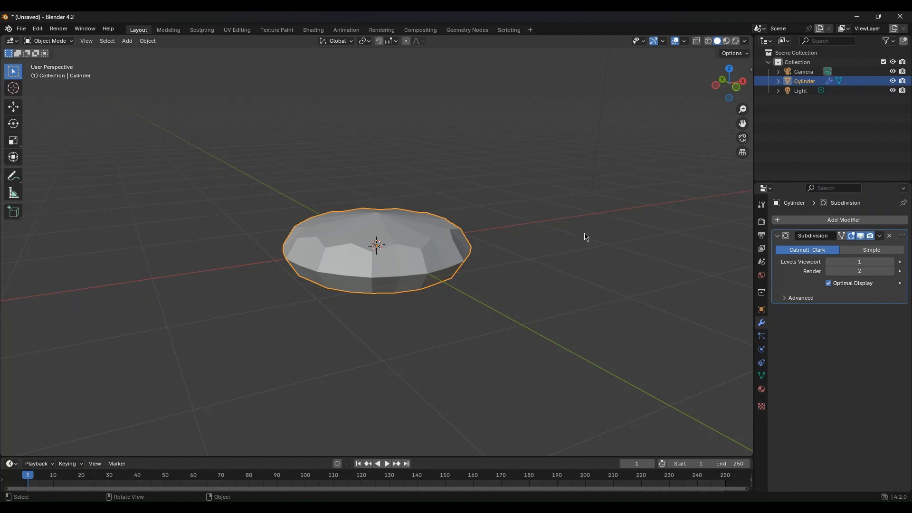
{"action": "mouse_move", "coordinate": [457, 245]}
{"action": "middle_mouse_down"}
{"action": "mouse_move", "coordinate": [507, 257]}
{"action": "mouse_move", "coordinate": [461, 246]}
{"action": "middle_mouse_up"}
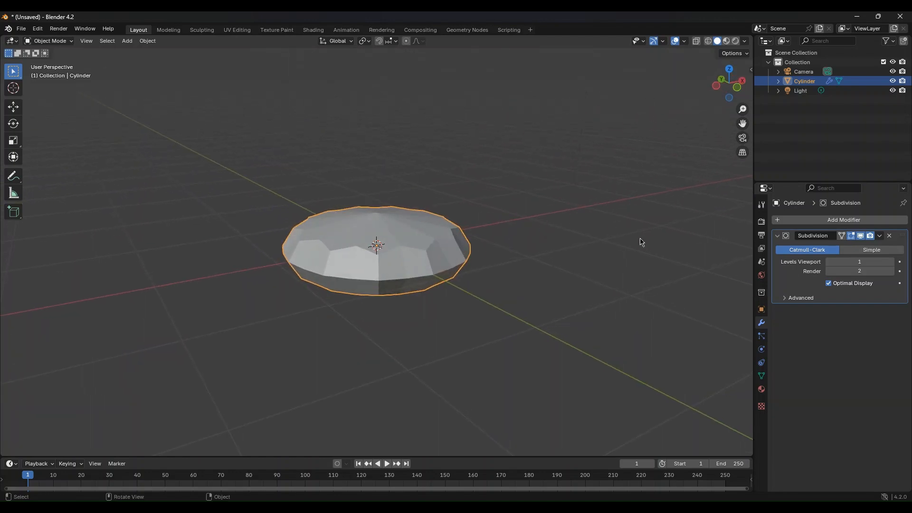
Remove the Subdivision modifier from the cylinder and switch the object to Edit Mode
{"action": "left_click", "coordinate": [890, 236]}
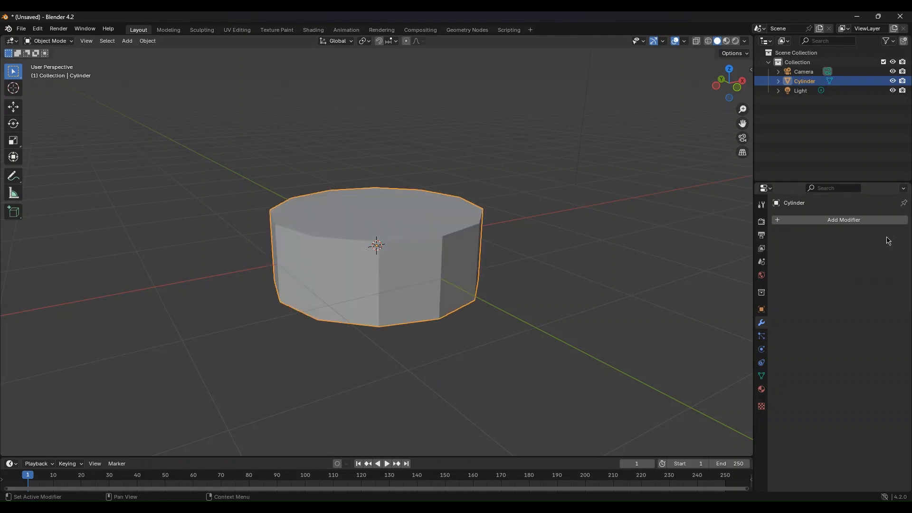
{"action": "left_click", "coordinate": [33, 42]}
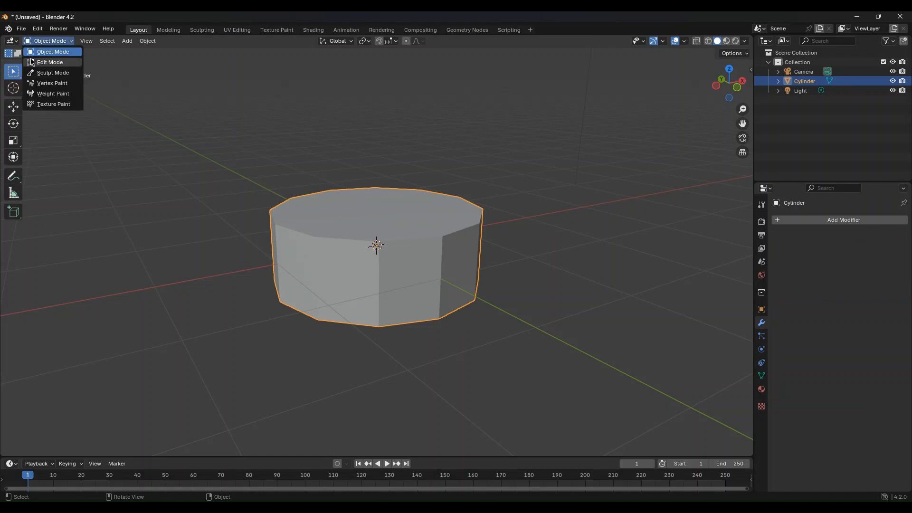
{"action": "left_click", "coordinate": [47, 62]}
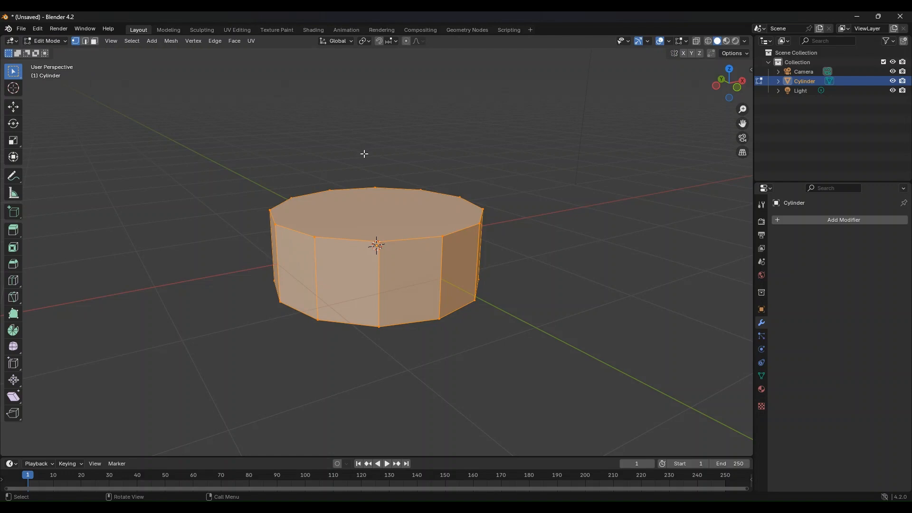
Toggle the cylinder between Object Mode and Edit Mode several times, finish in Edit Mode and deselect all geometry
{"action": "key", "text": "Tab"}
{"action": "key", "text": "Tab"}
{"action": "key", "text": "Tab"}
{"action": "key", "text": "Tab"}
{"action": "key", "text": "Tab"}
{"action": "key", "text": "Tab"}
{"action": "key", "text": "alt+a"}
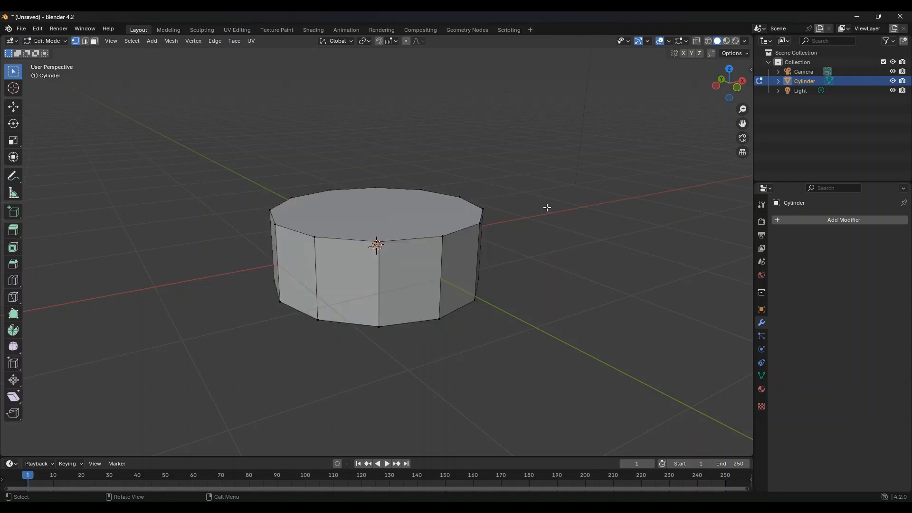
Select the two neighbouring front vertices on the cylinder's upper rim, one after the other
{"action": "middle_click_drag", "start_coordinate": [423, 226], "coordinate": [399, 273]}
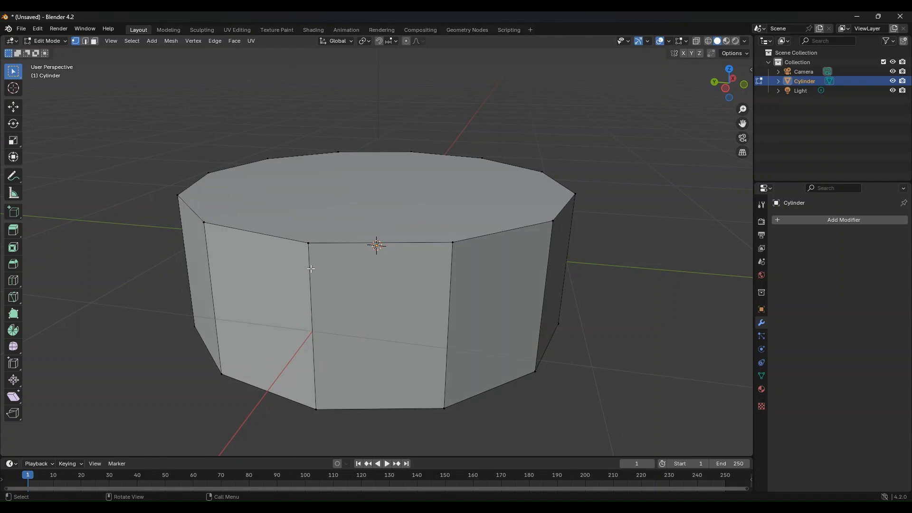
{"action": "left_click", "coordinate": [307, 245]}
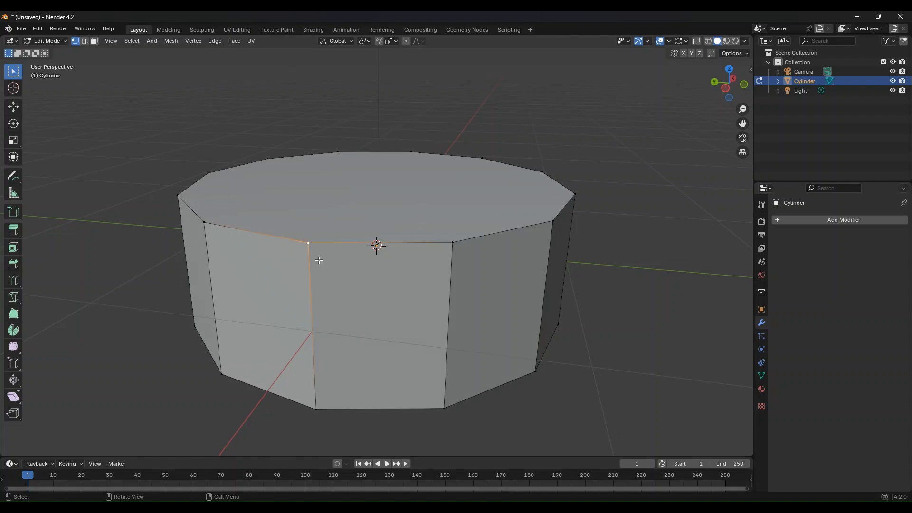
{"action": "left_click", "coordinate": [452, 243]}
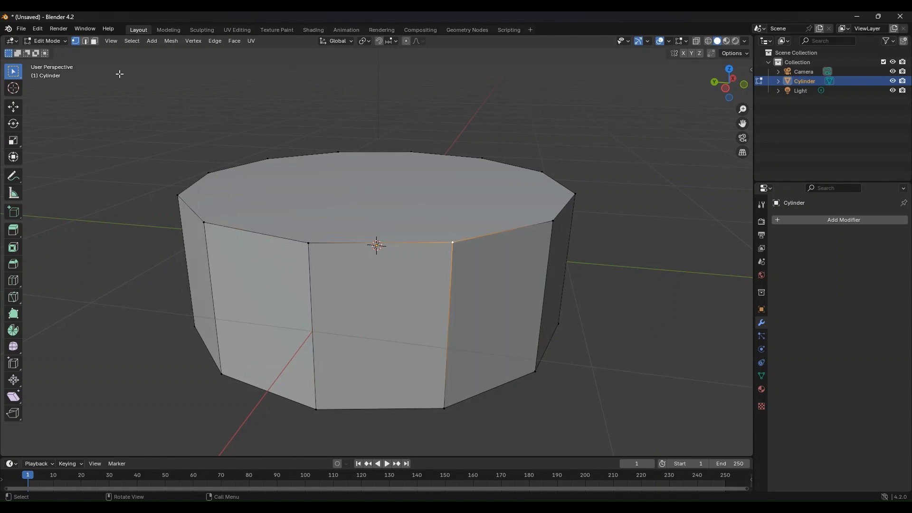
Switch to edge selection and pick two vertical side edges and the front upper-rim edge in turn
{"action": "left_click", "coordinate": [85, 42]}
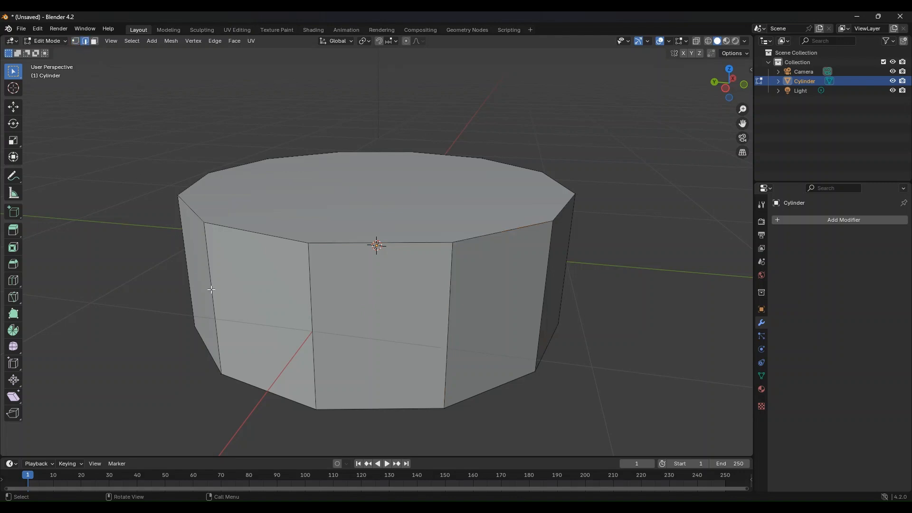
{"action": "left_click", "coordinate": [312, 306]}
{"action": "left_click", "coordinate": [447, 316]}
{"action": "left_click", "coordinate": [401, 244]}
Switch to face selection and pick several side faces and finally the cylinder's top face
{"action": "left_click", "coordinate": [95, 42]}
{"action": "left_click", "coordinate": [391, 308]}
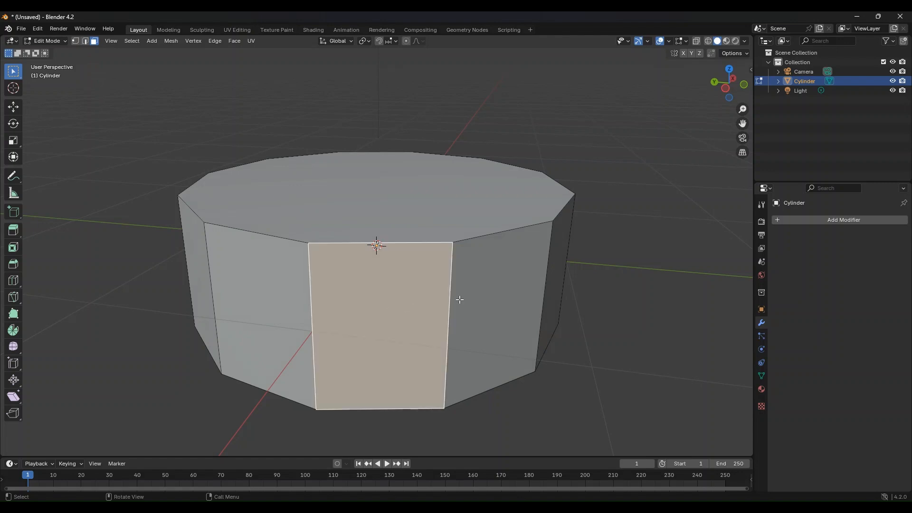
{"action": "left_click", "coordinate": [476, 298]}
{"action": "left_click", "coordinate": [570, 281]}
{"action": "left_click", "coordinate": [486, 192]}
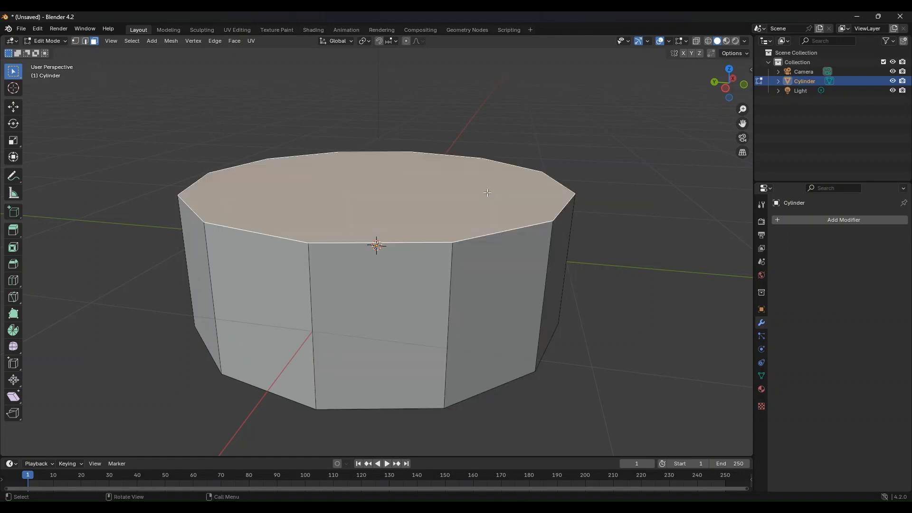
Return to vertex selection, clear the top-face selection and select a single vertex on the upper rim
{"action": "left_click", "coordinate": [76, 40]}
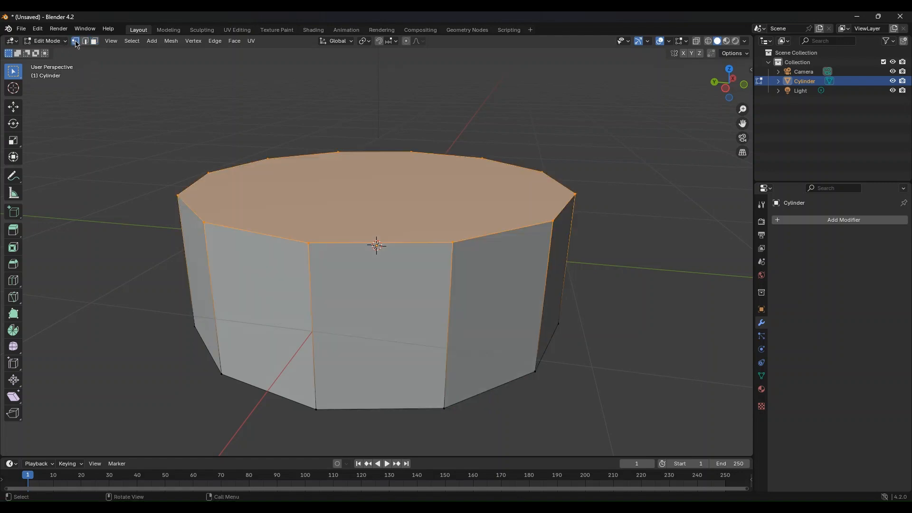
{"action": "left_click", "coordinate": [361, 253]}
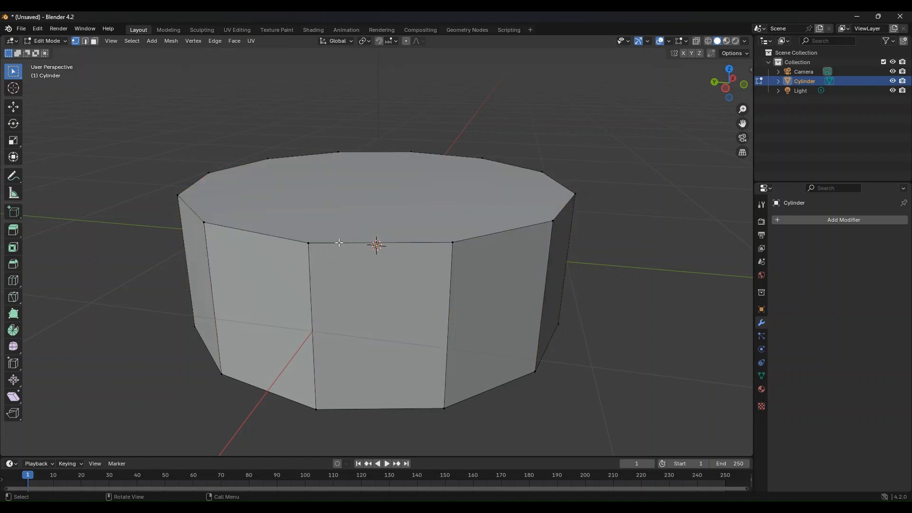
{"action": "middle_click_drag", "start_coordinate": [453, 279], "coordinate": [386, 261]}
{"action": "left_click", "coordinate": [266, 212]}
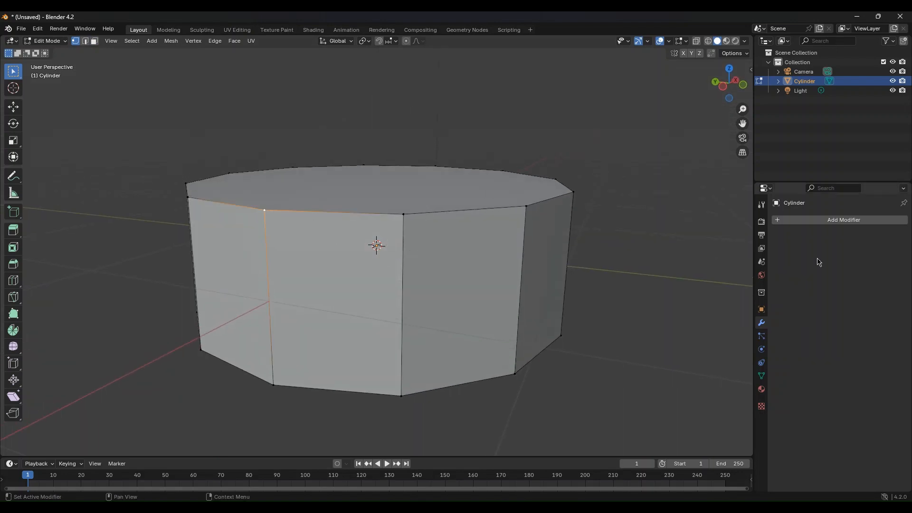
{"action": "middle_click_drag", "start_coordinate": [452, 273], "coordinate": [480, 264]}
{"action": "middle_click_drag", "start_coordinate": [292, 206], "coordinate": [311, 253]}
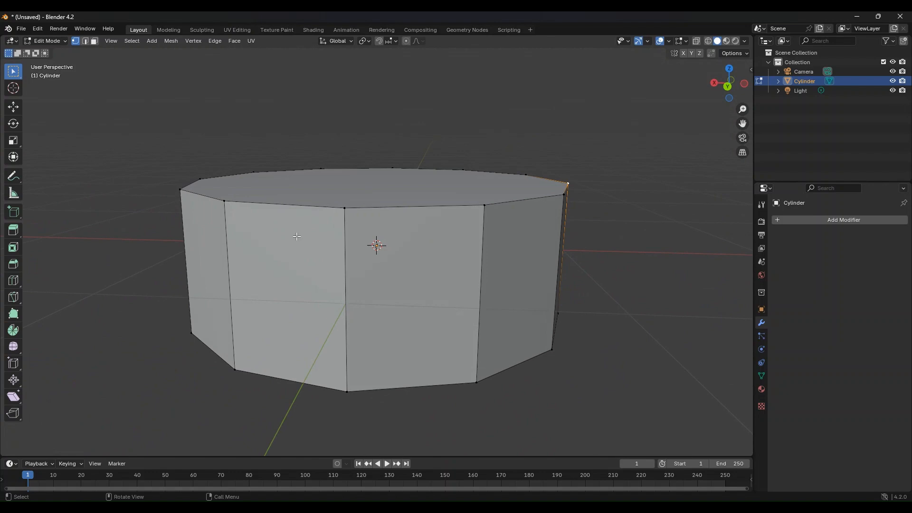
Add a single horizontal loop cut around the cylinder's side, centred with no slide offset
{"action": "key", "text": "ctrl+r"}
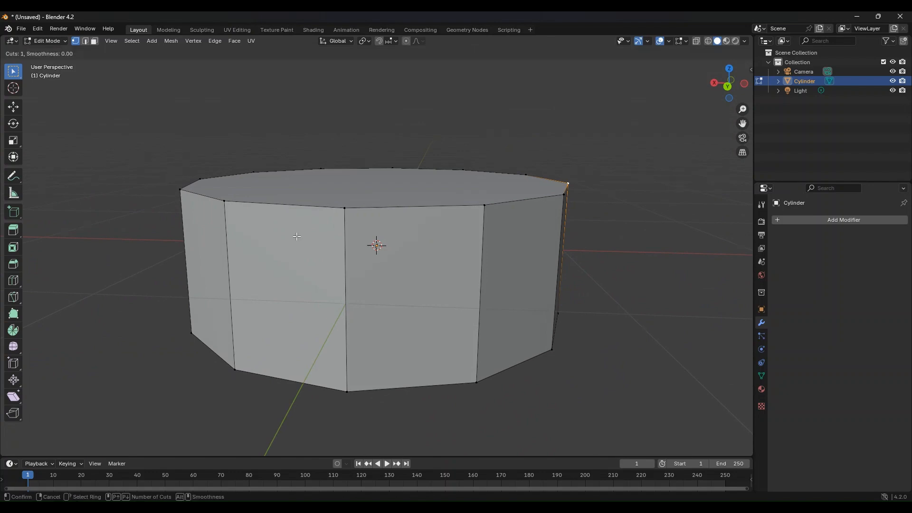
{"action": "left_click", "coordinate": [355, 290]}
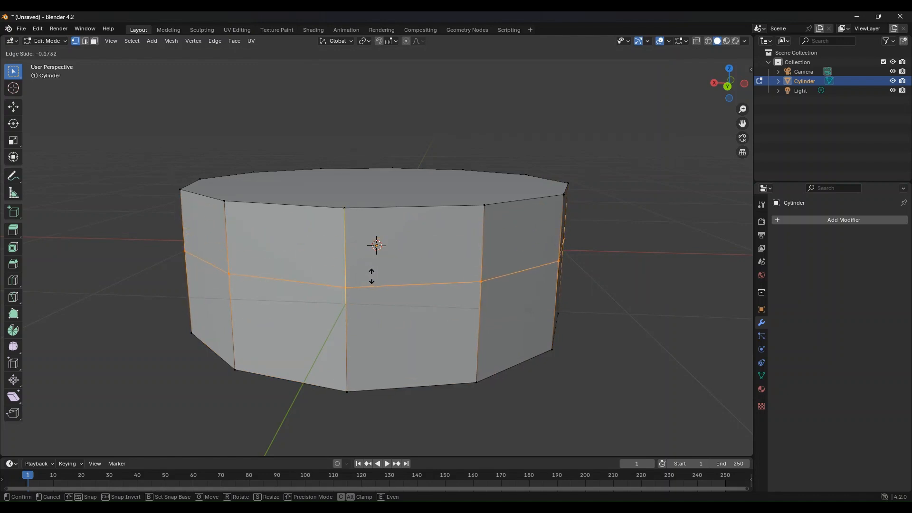
{"action": "right_click", "coordinate": [374, 279]}
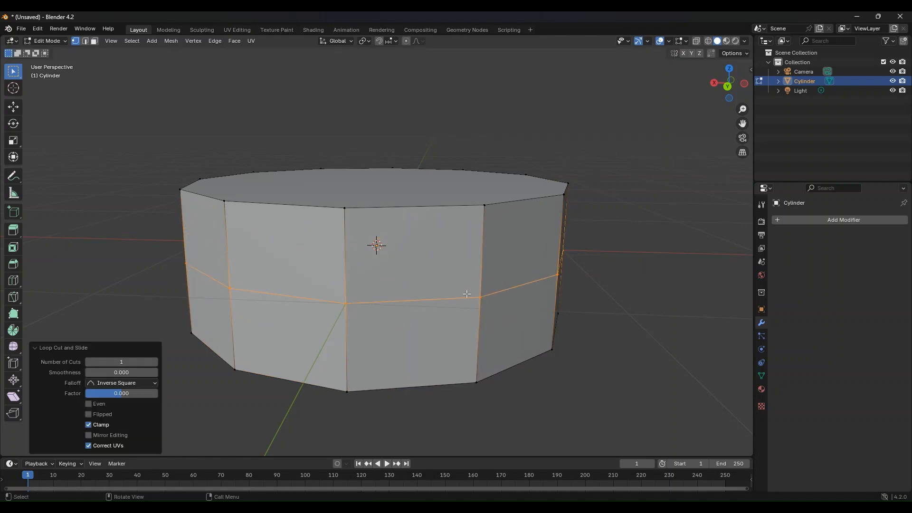
Try a Catmull-Clark Subdivision Surface modifier on the cylinder with the single loop cut
{"action": "left_click", "coordinate": [808, 221]}
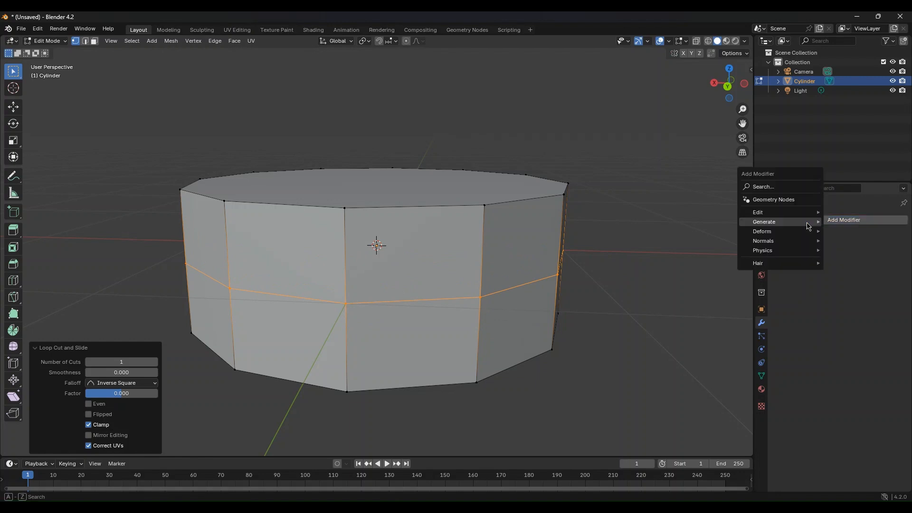
{"action": "mouse_move", "coordinate": [779, 223]}
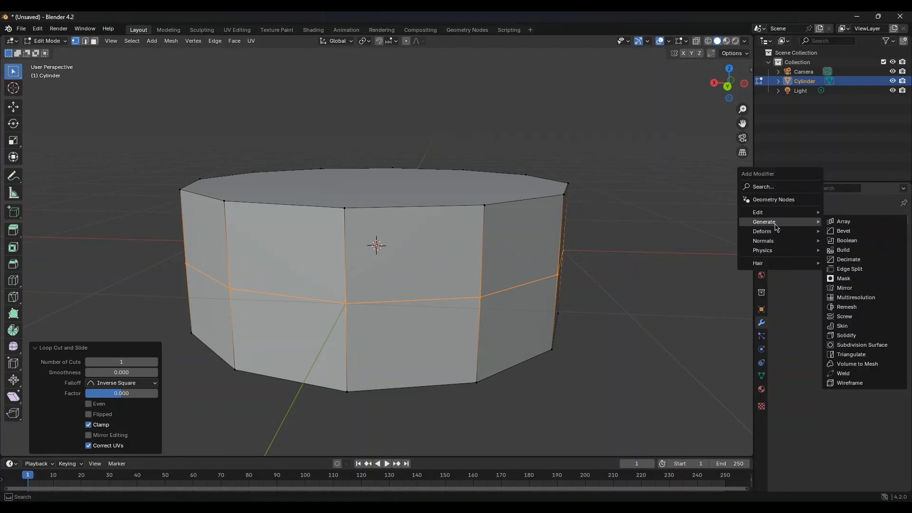
{"action": "left_click", "coordinate": [862, 345]}
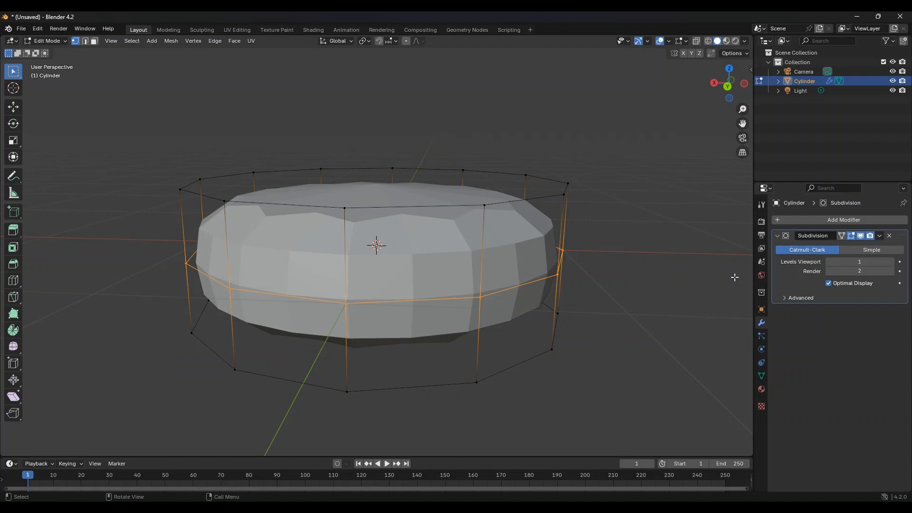
Remove the Subdivision modifier and undo the single loop cut around the cylinder
{"action": "left_click", "coordinate": [889, 235]}
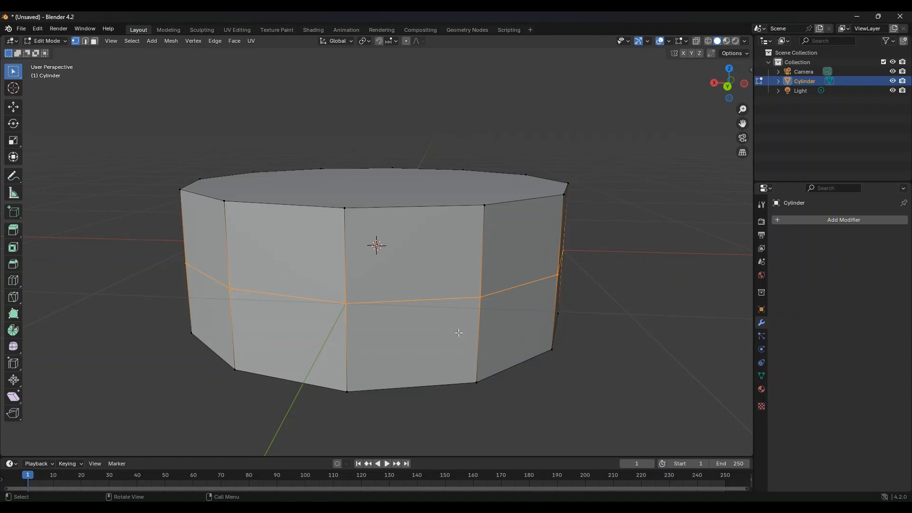
{"action": "left_click", "coordinate": [373, 301]}
{"action": "key", "text": "ctrl+z"}
{"action": "key", "text": "ctrl+z"}
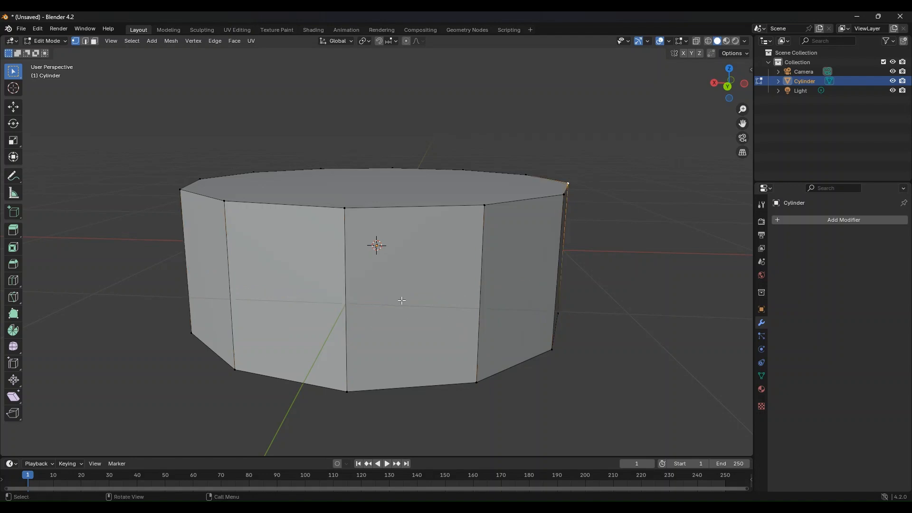
Add two evenly spaced horizontal loop cuts around the cylinder's side without sliding them
{"action": "middle_click_drag", "start_coordinate": [403, 301], "coordinate": [363, 320]}
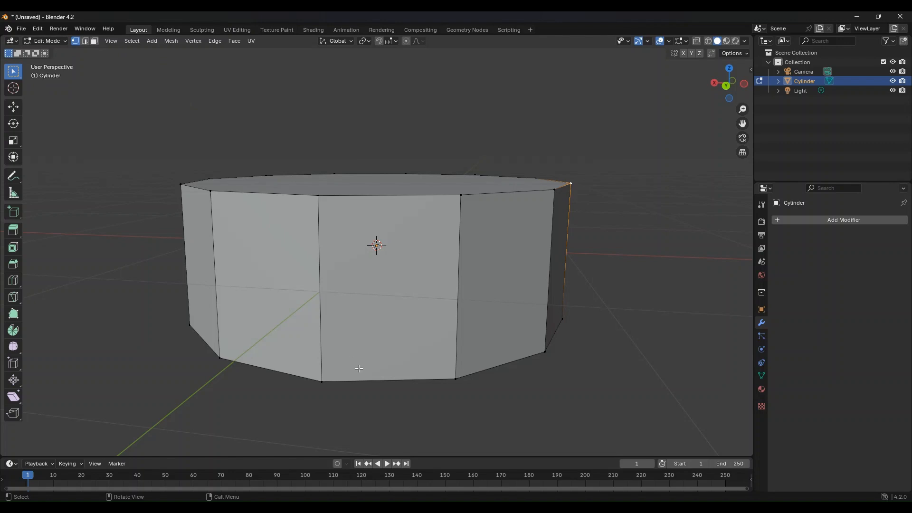
{"action": "key", "text": "ctrl+r"}
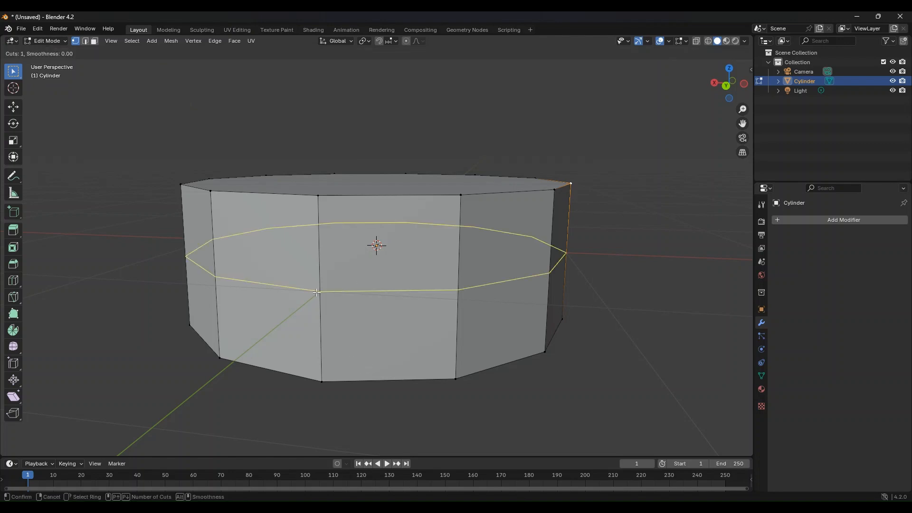
{"action": "scroll", "coordinate": [317, 292], "scroll_direction": "up", "scroll_amount": 1}
{"action": "scroll", "coordinate": [317, 293], "scroll_direction": "up", "scroll_amount": 2}
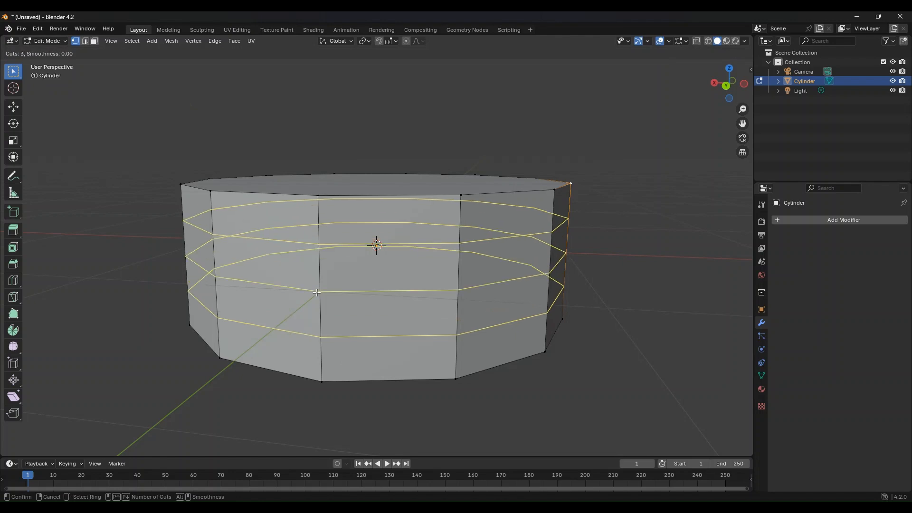
{"action": "scroll", "coordinate": [317, 293], "scroll_direction": "down", "scroll_amount": 3}
{"action": "scroll", "coordinate": [317, 292], "scroll_direction": "up", "scroll_amount": 1}
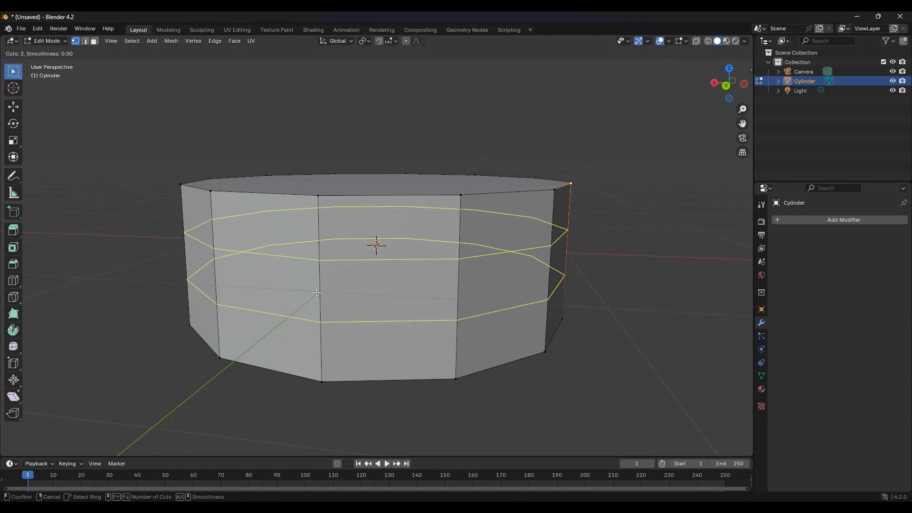
{"action": "left_click", "coordinate": [317, 292]}
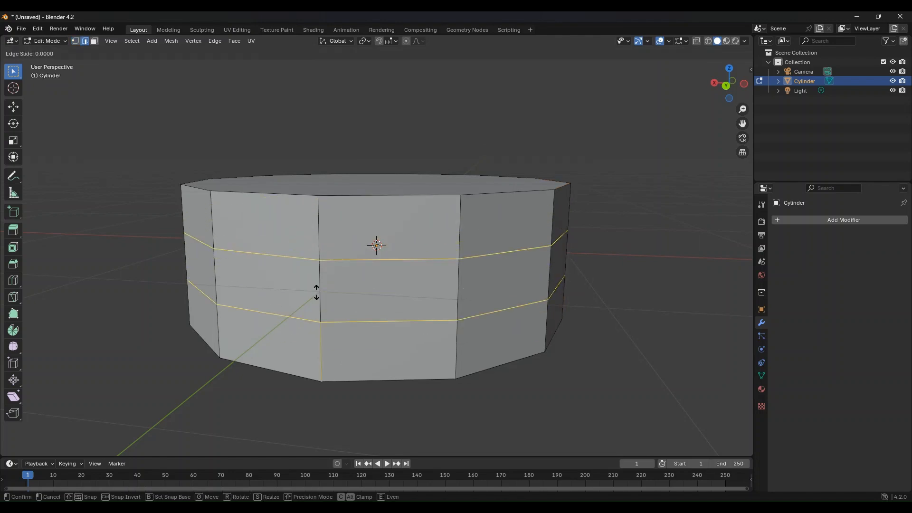
{"action": "left_click", "coordinate": [316, 292]}
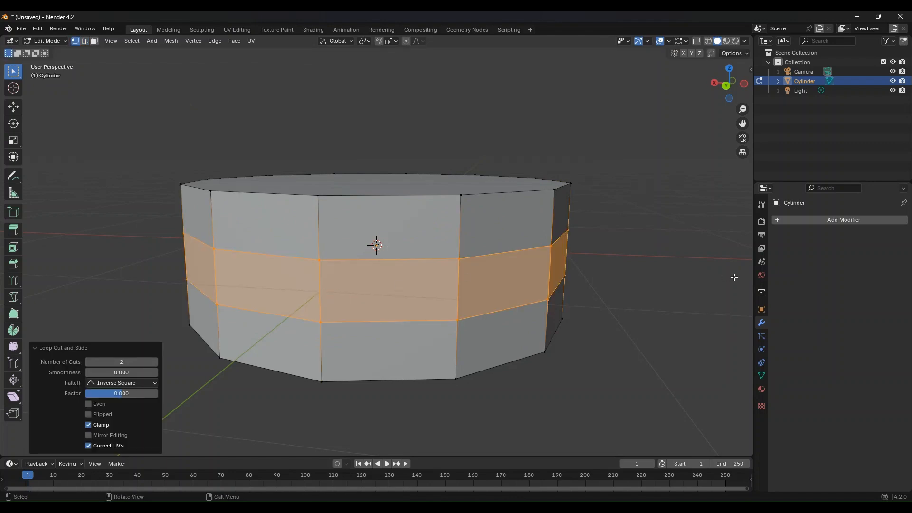
Deselect the new loops and add a Subdivision Surface modifier to the cylinder
{"action": "key", "text": "1"}
{"action": "left_click", "coordinate": [653, 284]}
{"action": "left_click", "coordinate": [837, 222]}
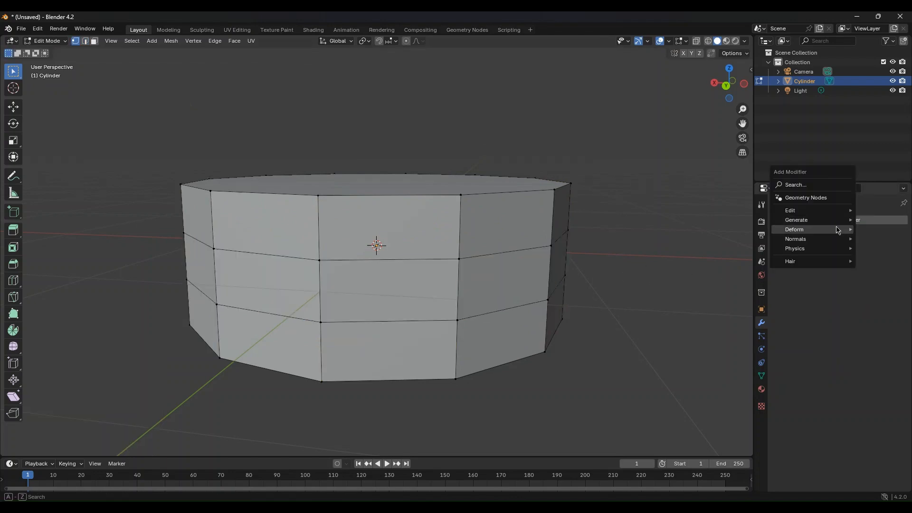
{"action": "mouse_move", "coordinate": [836, 224]}
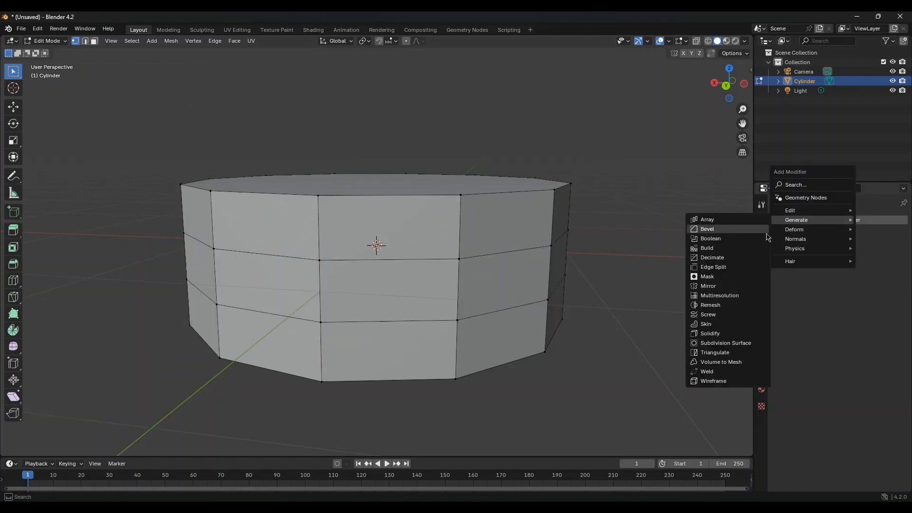
{"action": "left_click", "coordinate": [719, 343]}
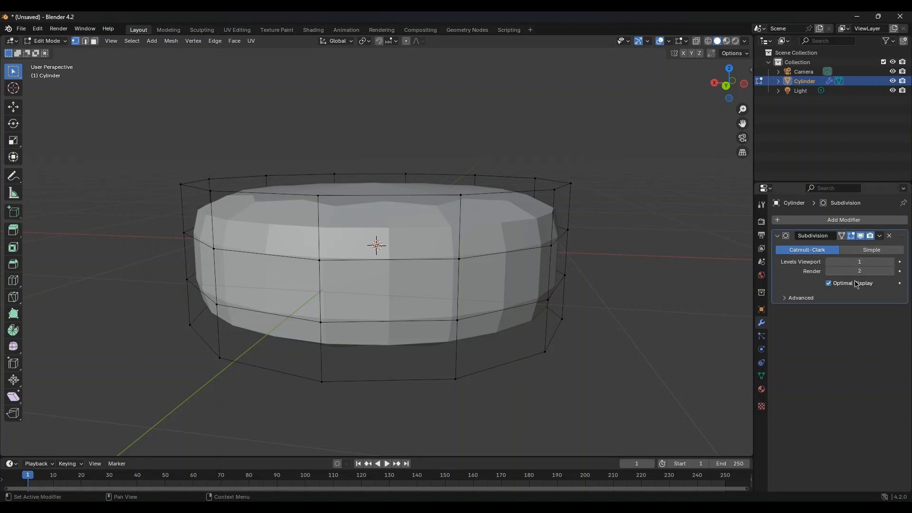
Raise the Subdivision modifier's viewport levels to 5 and reduce them to 3
{"action": "left_click", "coordinate": [891, 262]}
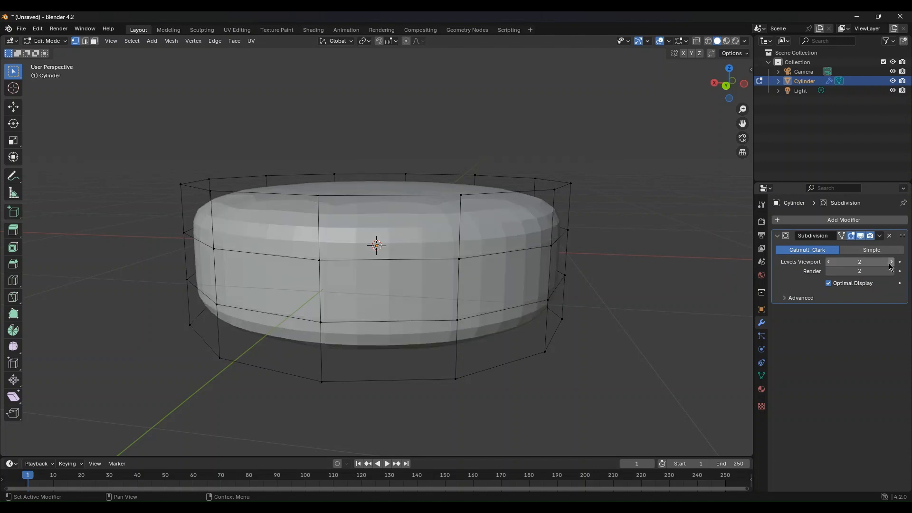
{"action": "left_click", "coordinate": [891, 263]}
{"action": "left_click", "coordinate": [891, 262]}
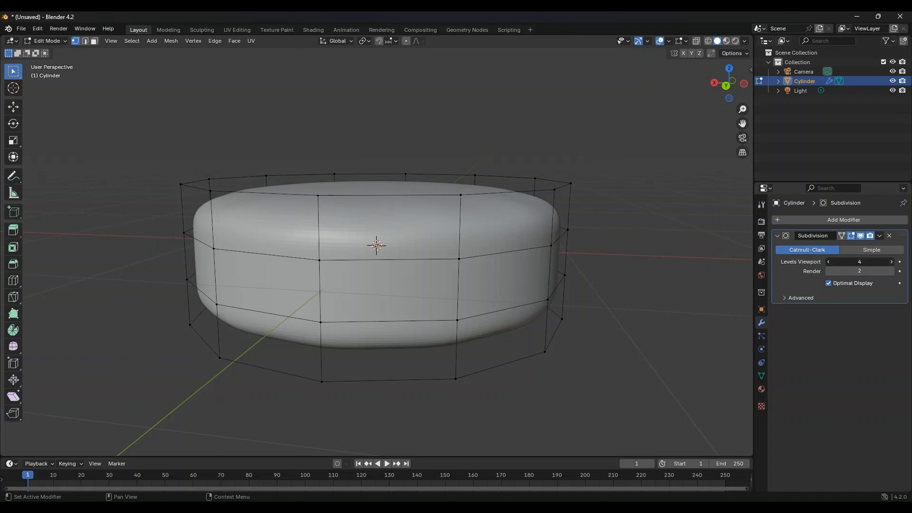
{"action": "left_click", "coordinate": [891, 262]}
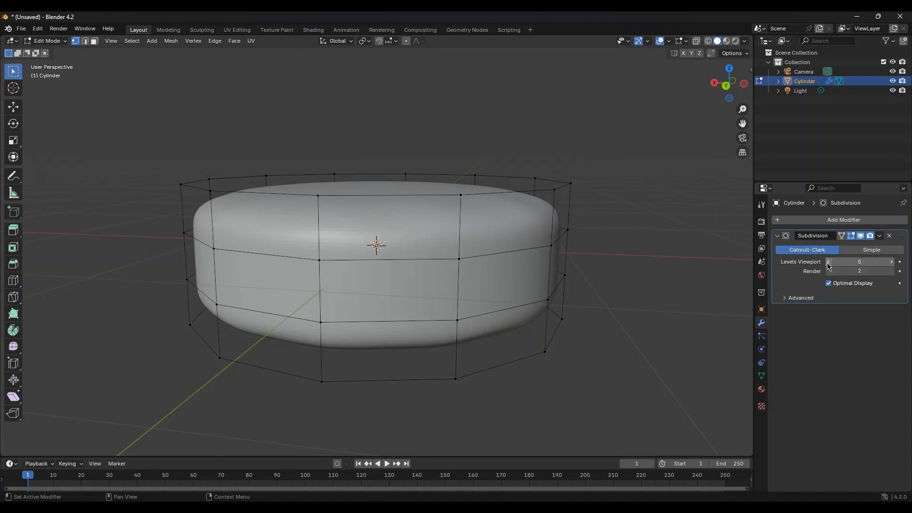
{"action": "left_click", "coordinate": [829, 263]}
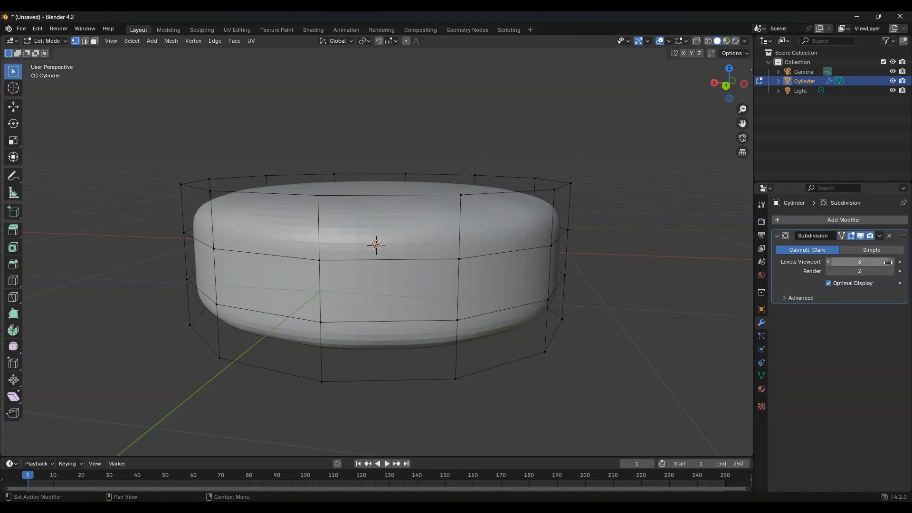
Try the Subdivision modifier at viewport level 4, lower it to 1, and keep its render level at 2
{"action": "key", "text": "Return"}
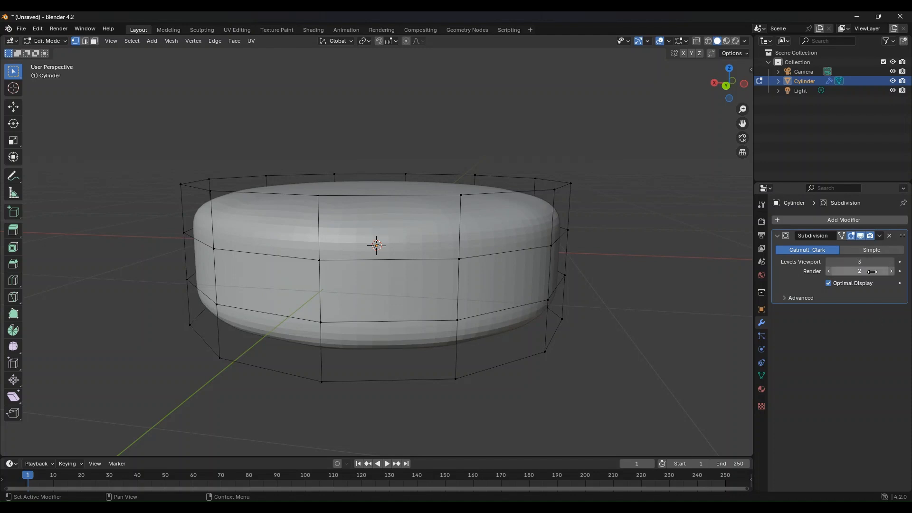
{"action": "left_click", "coordinate": [891, 262]}
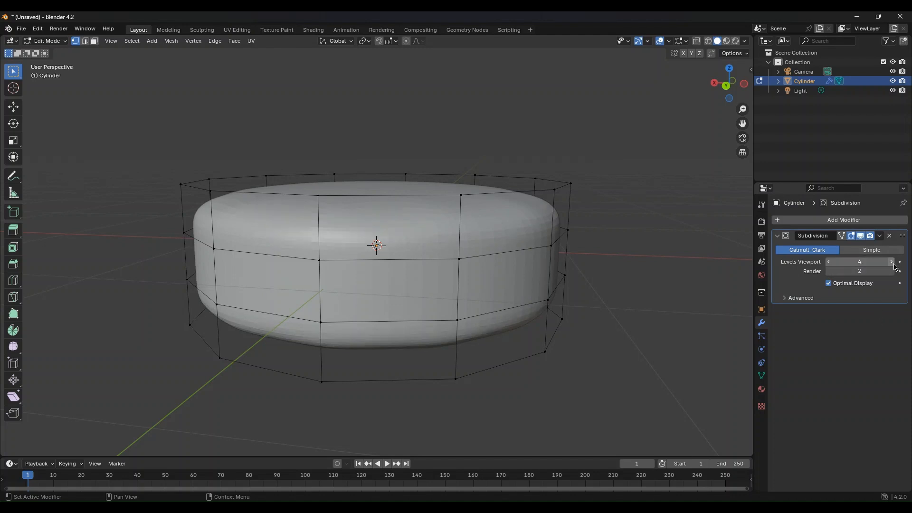
{"action": "left_click", "coordinate": [828, 263]}
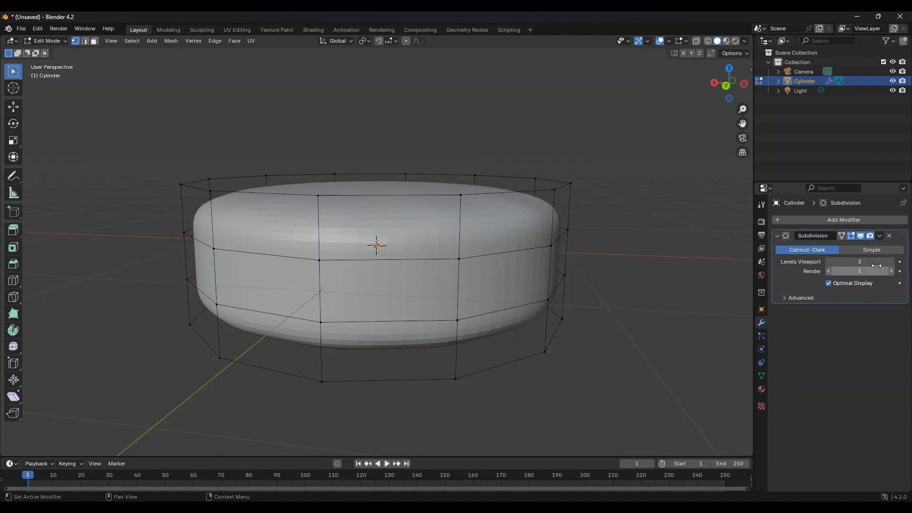
{"action": "left_click", "coordinate": [892, 271]}
{"action": "left_click", "coordinate": [829, 263]}
{"action": "left_click", "coordinate": [829, 262]}
{"action": "middle_click_drag", "start_coordinate": [575, 289], "coordinate": [623, 308]}
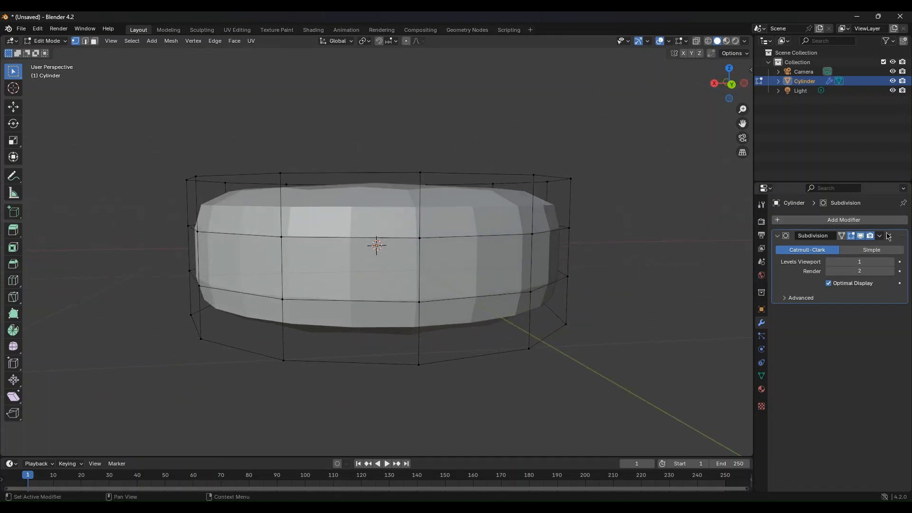
Switch the Subdivision modifier's viewport levels between 0 and 1 to compare the base mesh with the smoothed shape
{"action": "left_click", "coordinate": [830, 263]}
{"action": "middle_click_drag", "start_coordinate": [482, 257], "coordinate": [734, 271]}
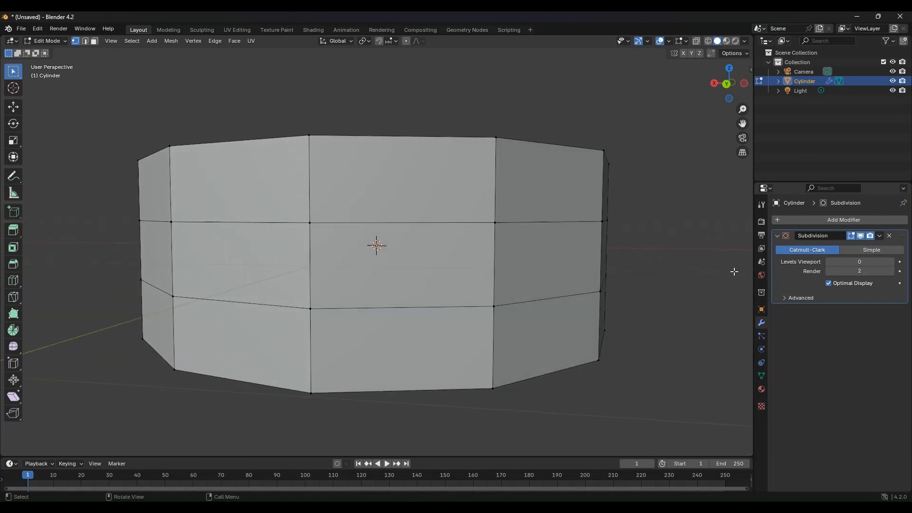
{"action": "left_click", "coordinate": [892, 262]}
{"action": "mouse_move", "coordinate": [456, 244]}
{"action": "middle_mouse_down"}
{"action": "mouse_move", "coordinate": [442, 240]}
{"action": "mouse_move", "coordinate": [456, 238]}
{"action": "middle_mouse_up"}
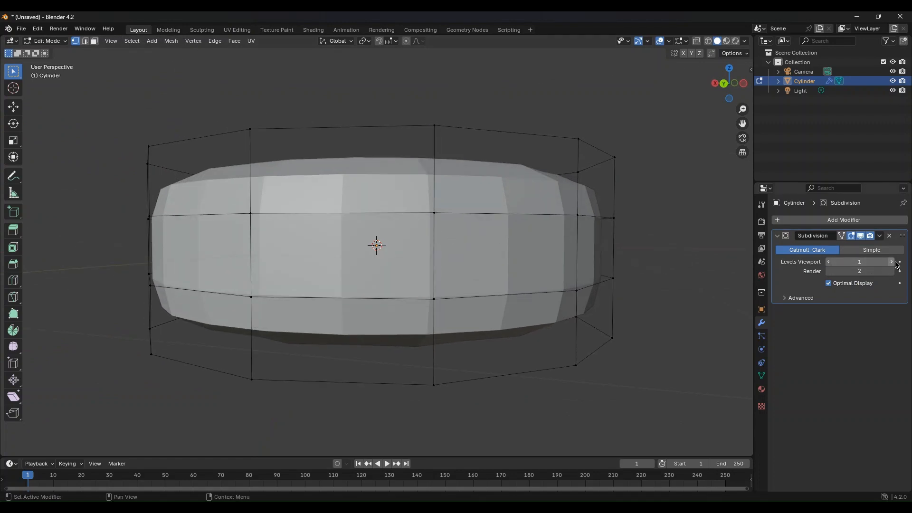
{"action": "left_click", "coordinate": [829, 261]}
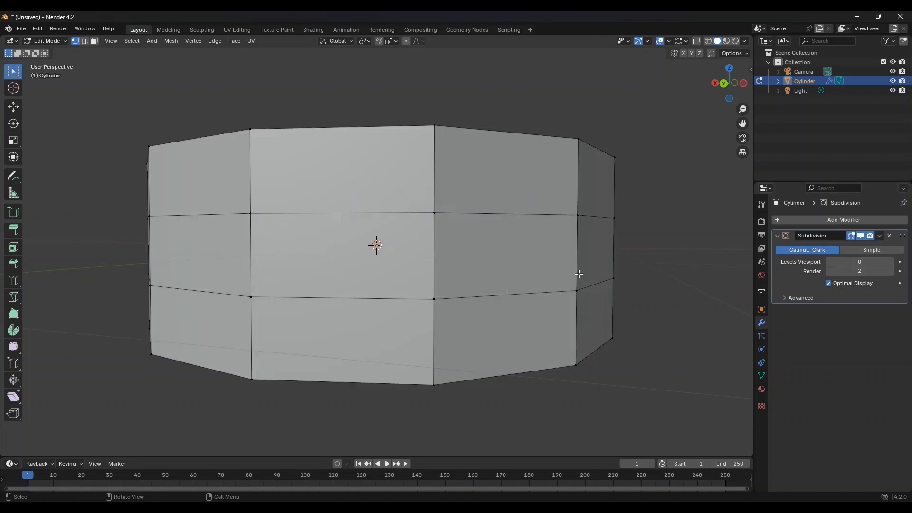
Set the Subdivision modifier's viewport levels to 2 and examine the smoothed cylinder
{"action": "left_click", "coordinate": [891, 262]}
{"action": "middle_click_drag", "start_coordinate": [354, 262], "coordinate": [402, 256]}
{"action": "left_click", "coordinate": [892, 262]}
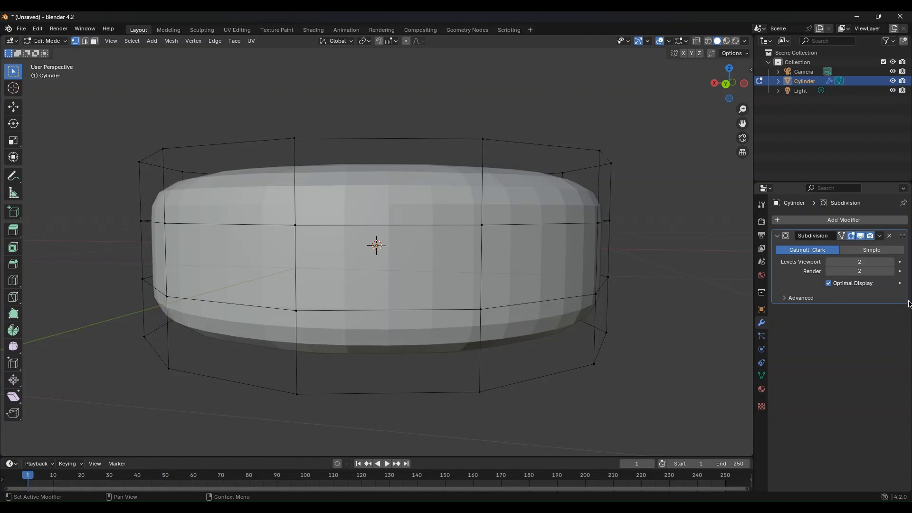
{"action": "middle_click_drag", "start_coordinate": [380, 309], "coordinate": [441, 315]}
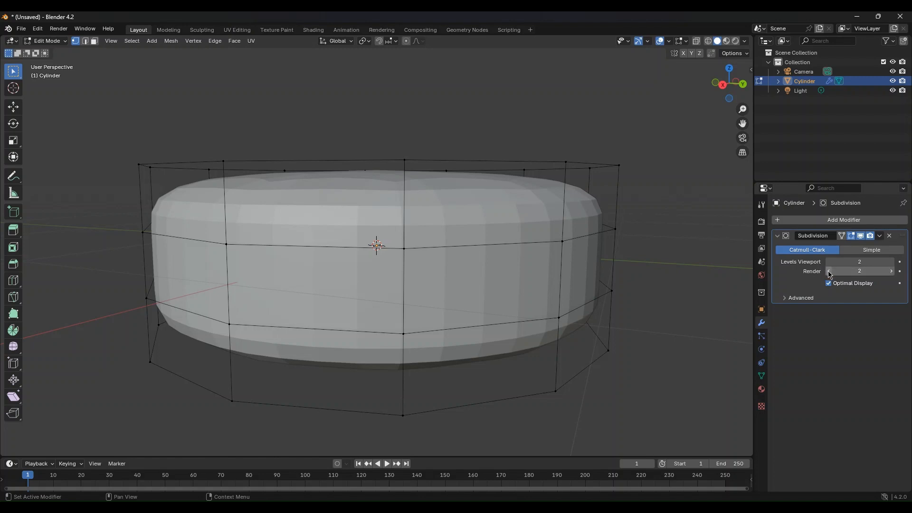
Try a render level of 4 on the Subdivision modifier and return it to 2
{"action": "left_click", "coordinate": [891, 271]}
{"action": "left_click", "coordinate": [892, 271]}
{"action": "left_click", "coordinate": [59, 28]}
{"action": "left_click", "coordinate": [66, 39]}
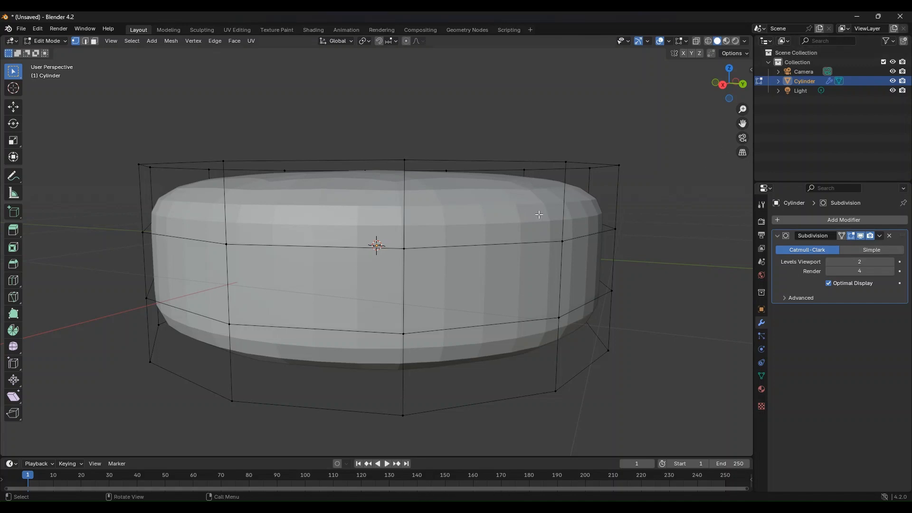
{"action": "middle_click_drag", "start_coordinate": [530, 240], "coordinate": [511, 241]}
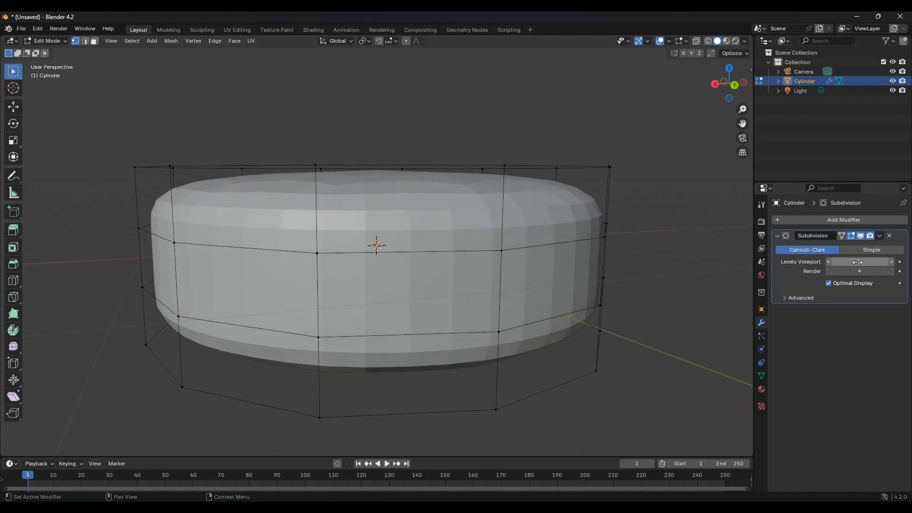
{"action": "left_click_drag", "start_coordinate": [842, 271], "coordinate": [832, 271]}
{"action": "middle_click_drag", "start_coordinate": [265, 224], "coordinate": [311, 216]}
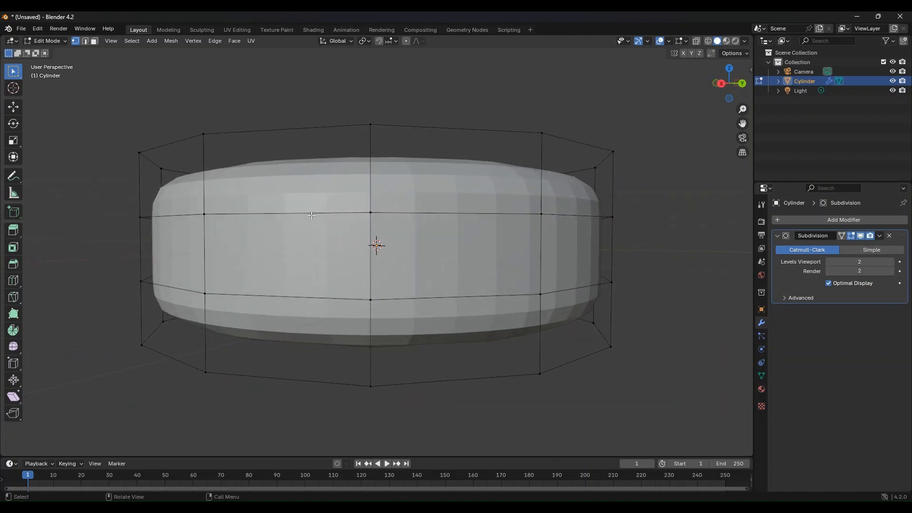
{"action": "middle_click_drag", "start_coordinate": [482, 252], "coordinate": [536, 258]}
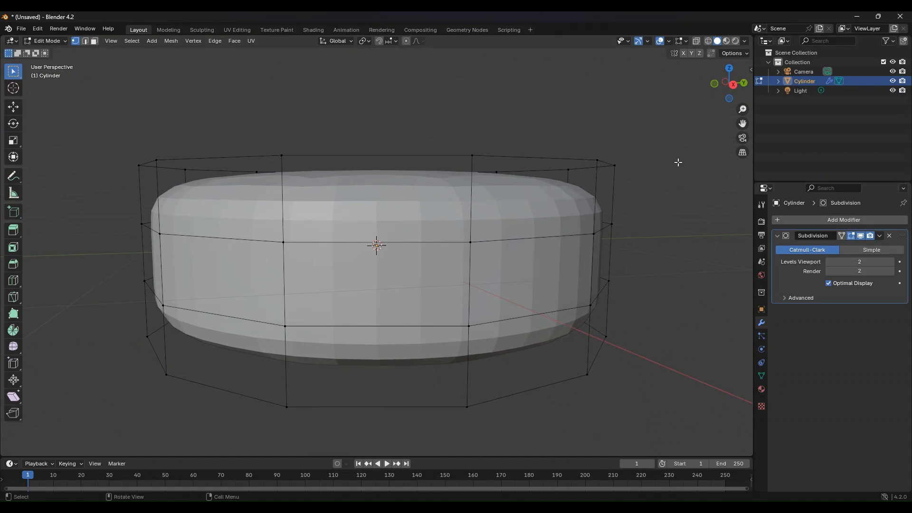
Examine the smoothed cylinder in Object Mode and return to Edit Mode
{"action": "key", "text": "Tab"}
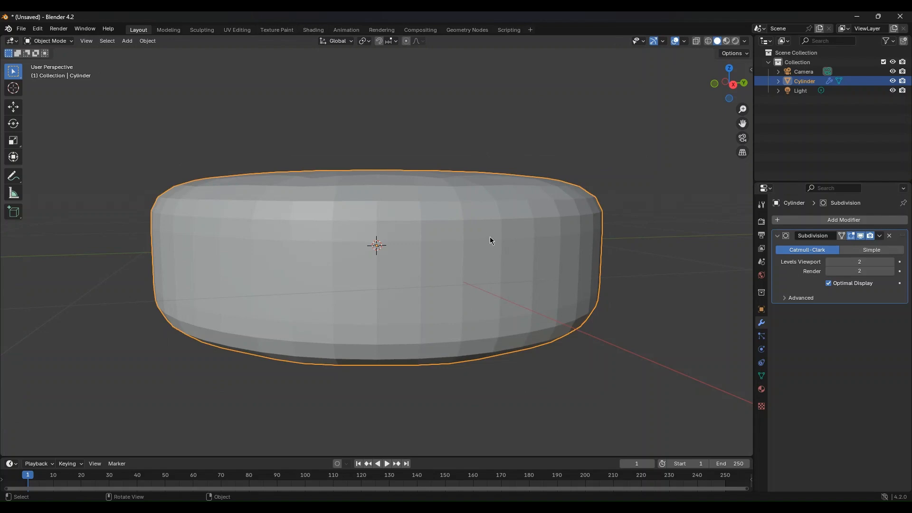
{"action": "left_click", "coordinate": [658, 188]}
{"action": "middle_click_drag", "start_coordinate": [658, 188], "coordinate": [361, 251]}
{"action": "left_click", "coordinate": [361, 252]}
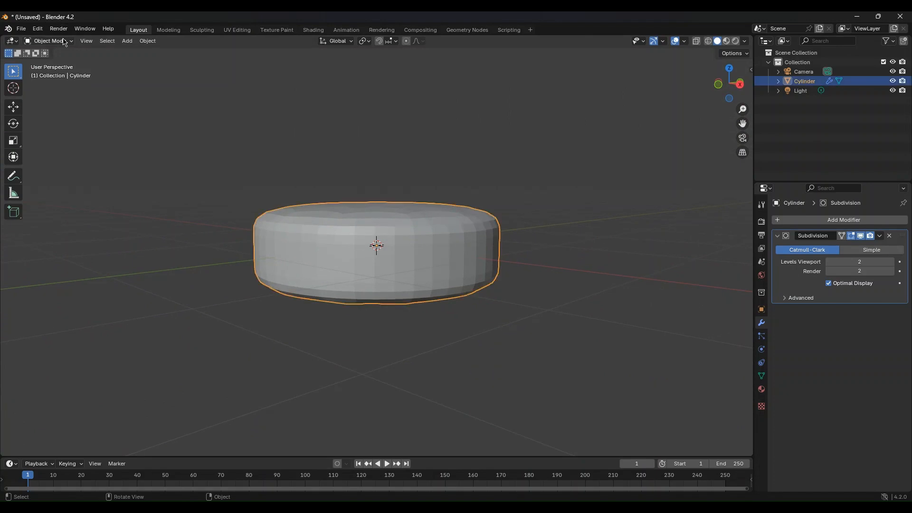
{"action": "left_click", "coordinate": [48, 41]}
{"action": "left_click", "coordinate": [45, 51]}
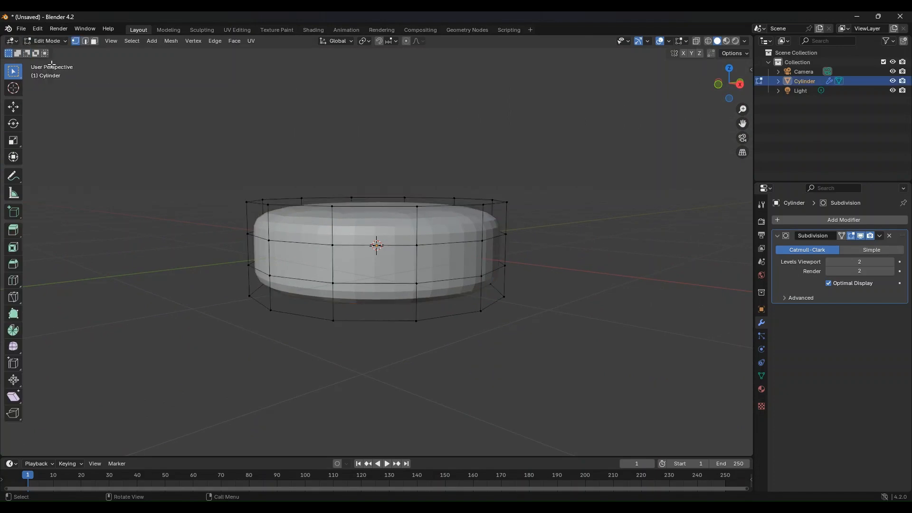
Move one vertex of the cylinder's upper side loop about 0.37 m in X and 0.24 m in Y
{"action": "scroll", "coordinate": [361, 243], "scroll_direction": "up", "scroll_amount": 4}
{"action": "left_click", "coordinate": [355, 230]}
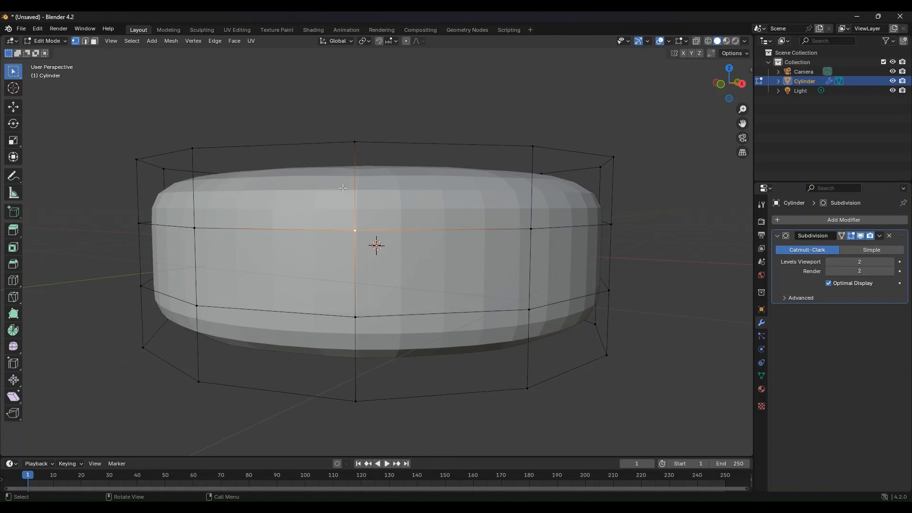
{"action": "key", "text": "g"}
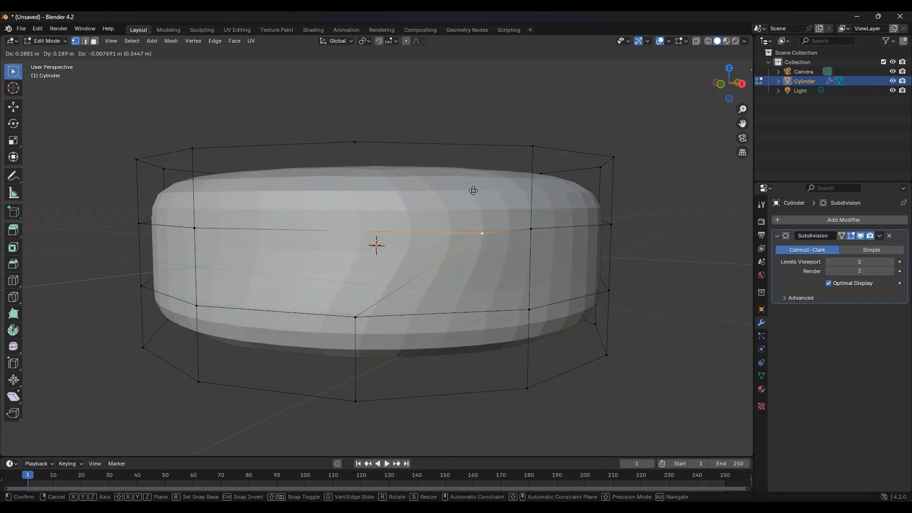
{"action": "left_click", "coordinate": [508, 189]}
{"action": "middle_click_drag", "start_coordinate": [346, 201], "coordinate": [375, 221]}
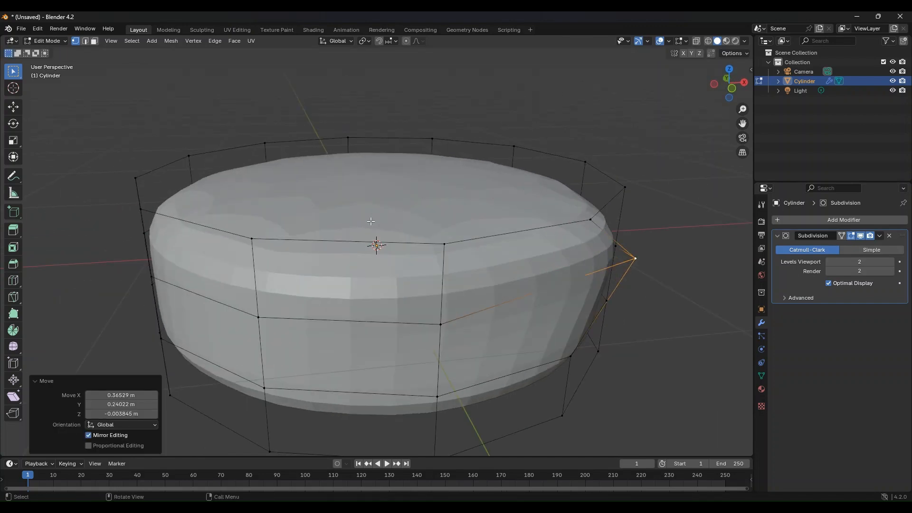
Examine how the moved vertex affects the smoothed surface by comparing Edit Mode with Object Mode
{"action": "key", "text": "Tab"}
{"action": "mouse_move", "coordinate": [478, 260]}
{"action": "middle_mouse_down"}
{"action": "mouse_move", "coordinate": [421, 265]}
{"action": "mouse_move", "coordinate": [489, 263]}
{"action": "mouse_move", "coordinate": [467, 261]}
{"action": "middle_mouse_up"}
{"action": "key", "text": "Tab"}
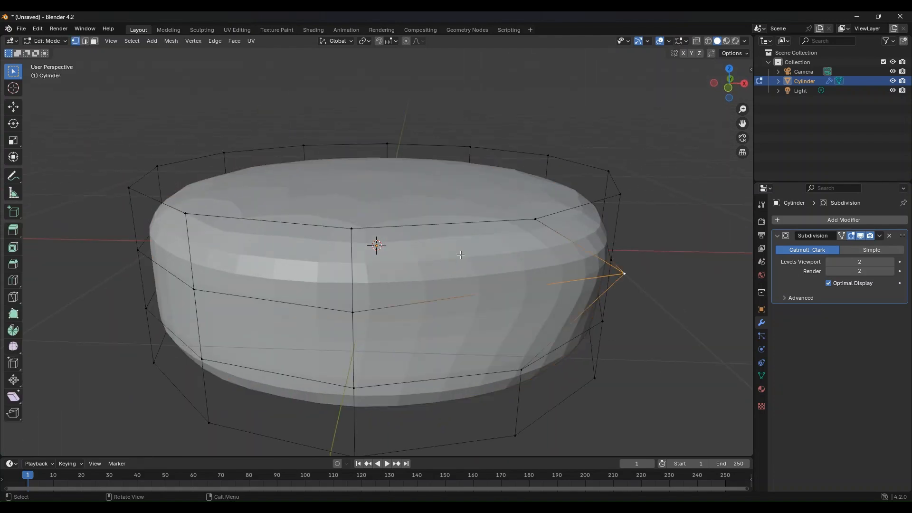
{"action": "key", "text": "z"}
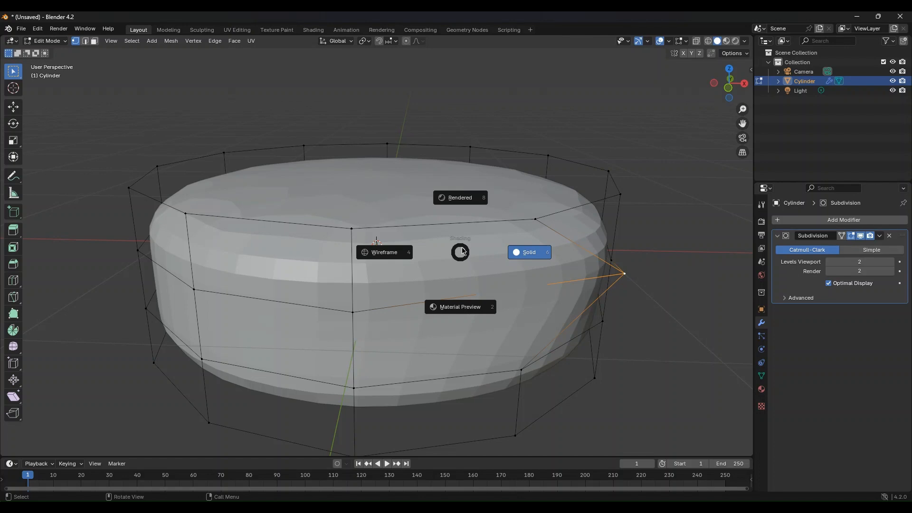
{"action": "key", "text": "Tab"}
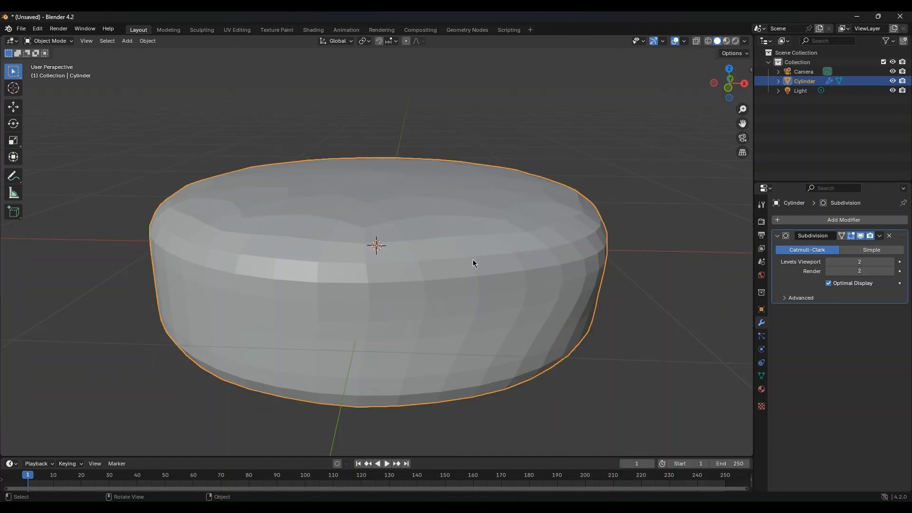
Undo the vertex move in Edit Mode and deselect the vertex
{"action": "key", "text": "Tab"}
{"action": "left_click", "coordinate": [527, 298]}
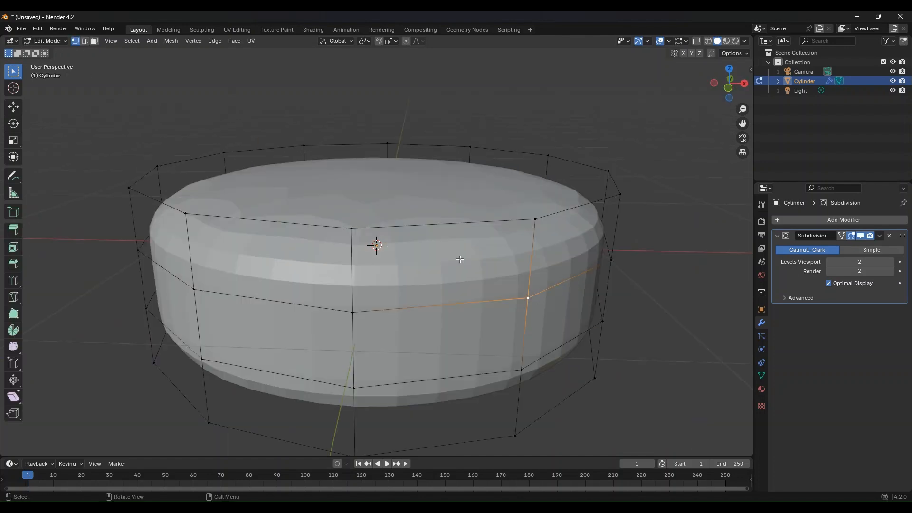
{"action": "middle_click_drag", "start_coordinate": [486, 279], "coordinate": [460, 274]}
{"action": "left_click", "coordinate": [676, 268]}
{"action": "middle_click_drag", "start_coordinate": [498, 331], "coordinate": [481, 321]}
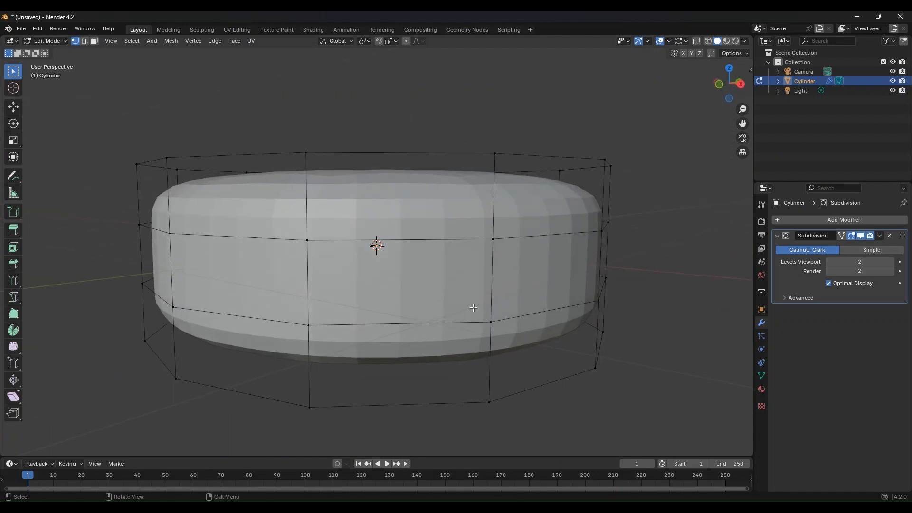
Try moving an edge of the upper side loop in edge select mode, constraining it to the X, Z and Y axes
{"action": "left_click", "coordinate": [496, 236]}
{"action": "left_click", "coordinate": [85, 41]}
{"action": "left_click", "coordinate": [392, 240]}
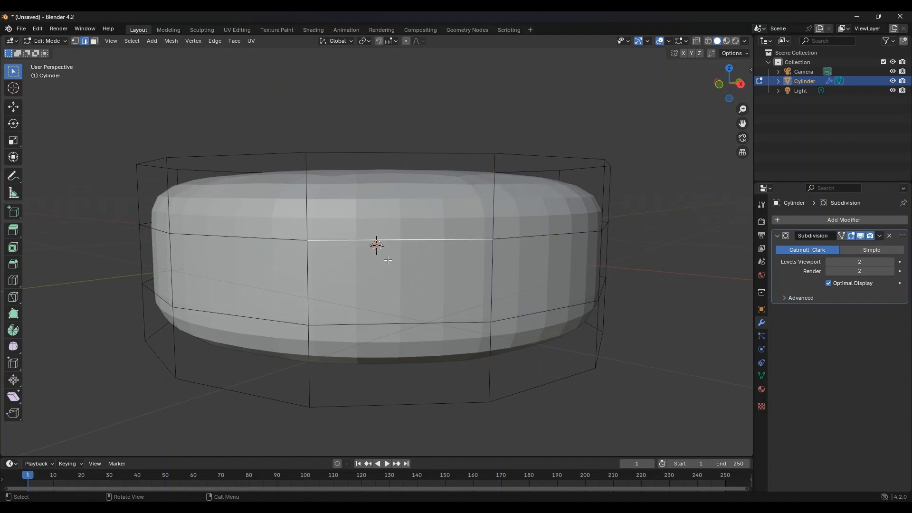
{"action": "key", "text": "g"}
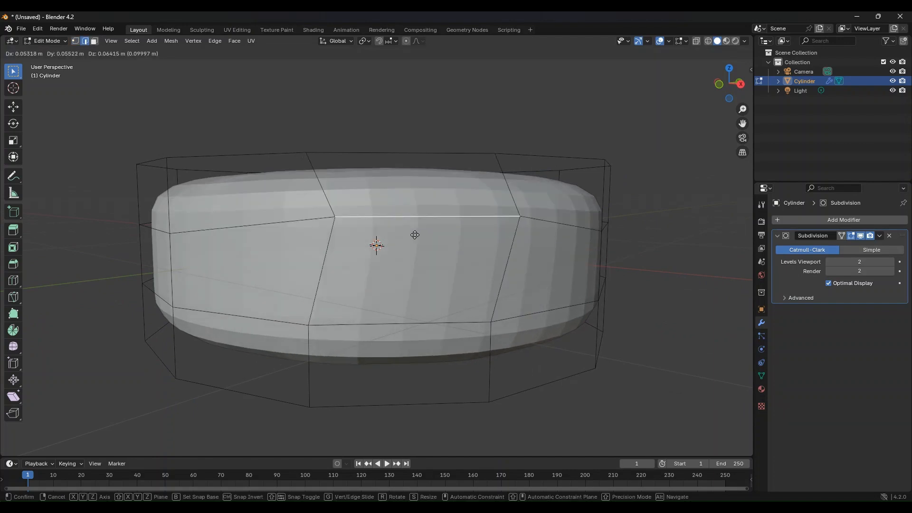
{"action": "key", "text": "x"}
{"action": "key", "text": "x"}
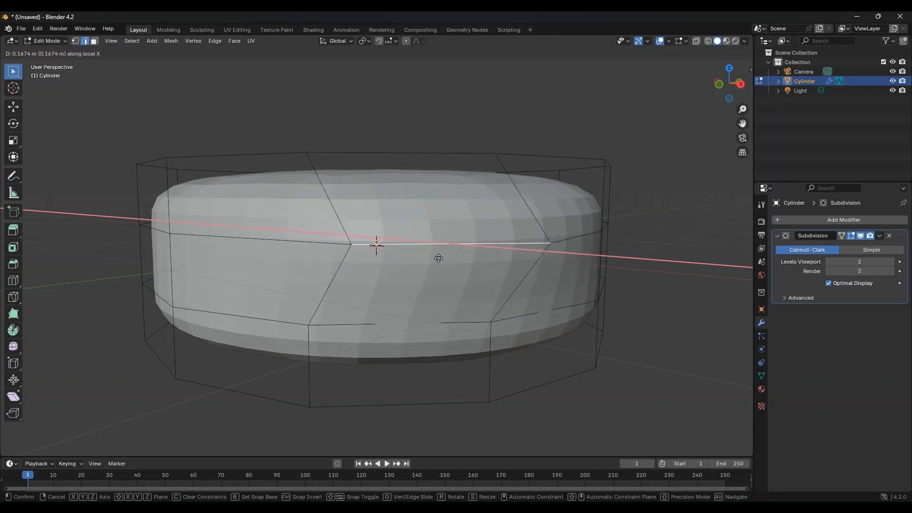
{"action": "key", "text": "z"}
{"action": "key", "text": "y"}
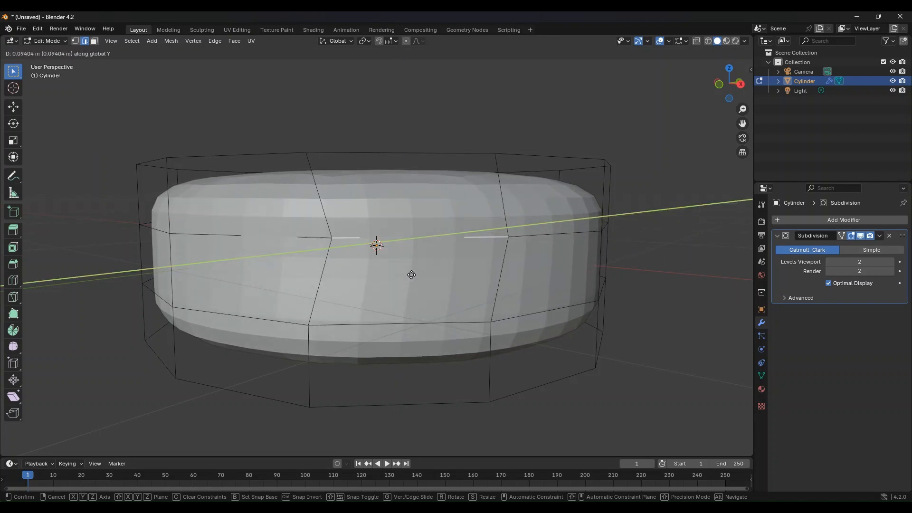
{"action": "left_click", "coordinate": [387, 285]}
Try moving a middle side face in face select mode and scaling it up about 3.7 times
{"action": "middle_click_drag", "start_coordinate": [383, 228], "coordinate": [344, 259]}
{"action": "left_click", "coordinate": [339, 244]}
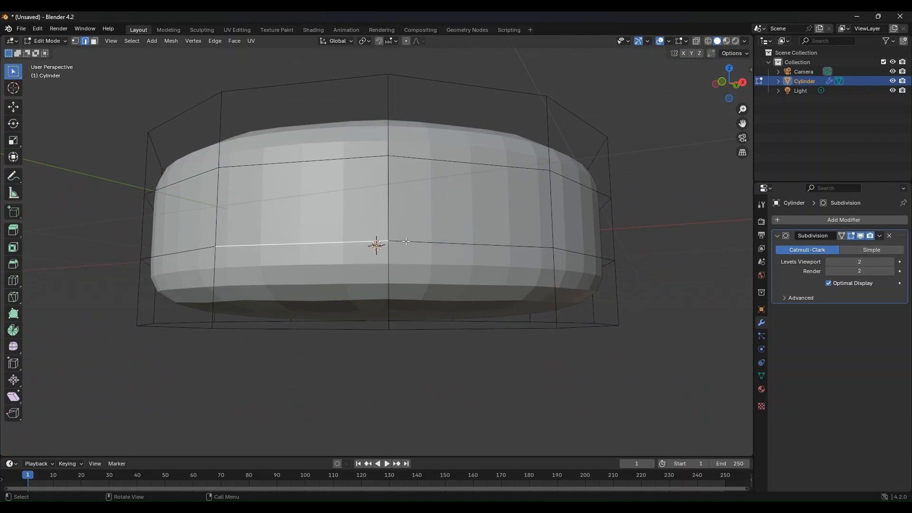
{"action": "left_click", "coordinate": [94, 41]}
{"action": "left_click", "coordinate": [265, 194]}
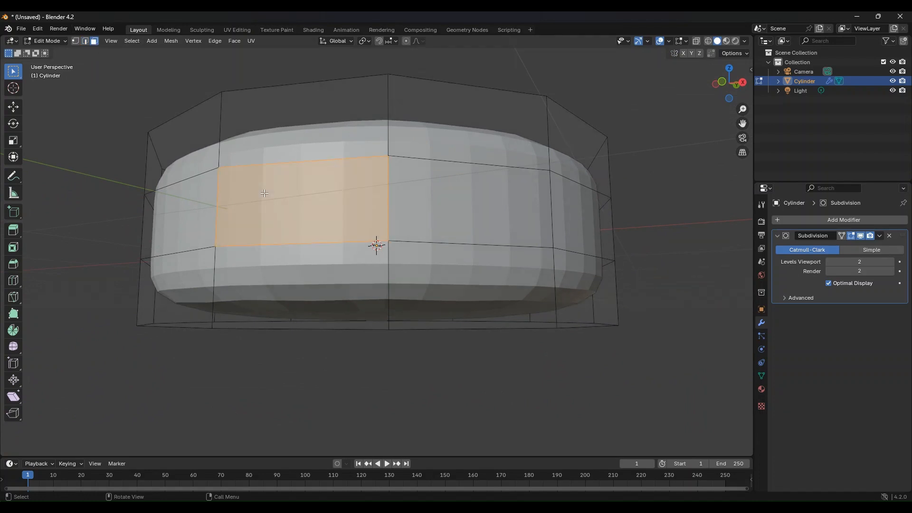
{"action": "middle_click_drag", "start_coordinate": [264, 193], "coordinate": [284, 207]}
{"action": "key", "text": "g"}
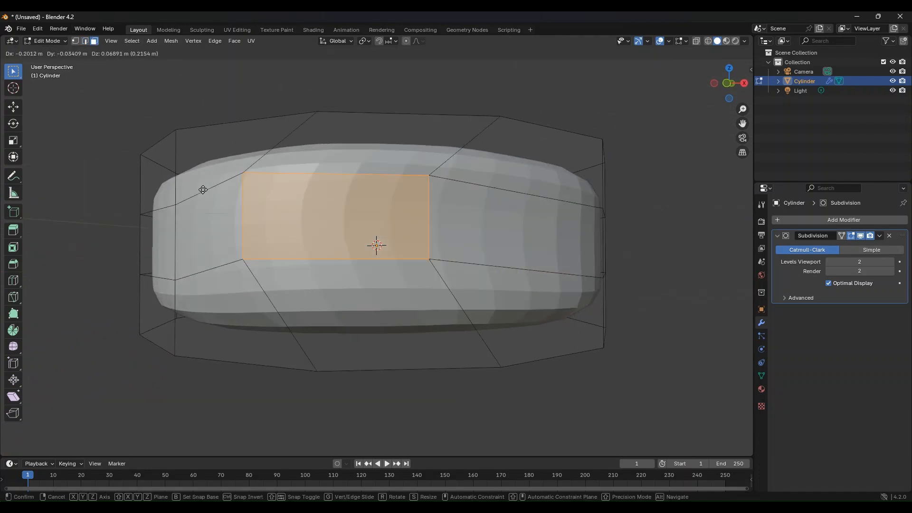
{"action": "key", "text": "s"}
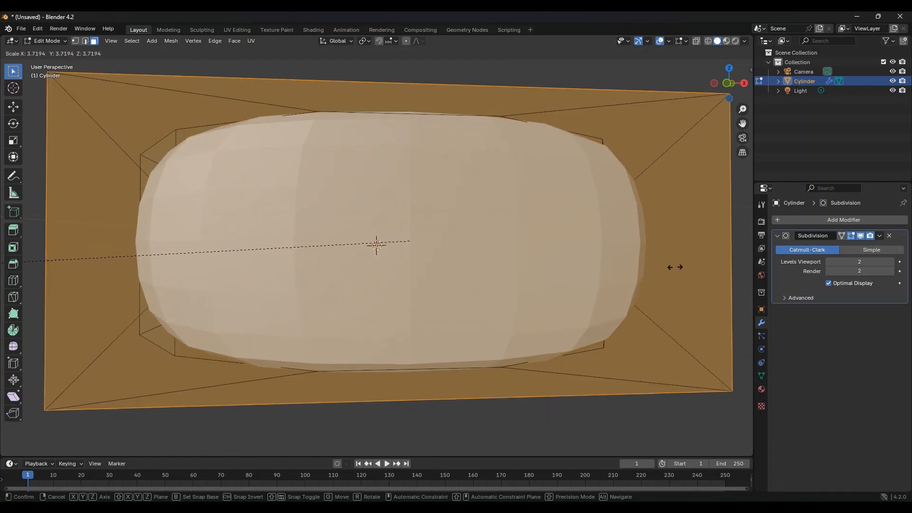
{"action": "left_click", "coordinate": [694, 271]}
Undo the side face's move and scaling, and deselect the face
{"action": "middle_click_drag", "start_coordinate": [695, 272], "coordinate": [29, 286]}
{"action": "key", "text": "ctrl+z"}
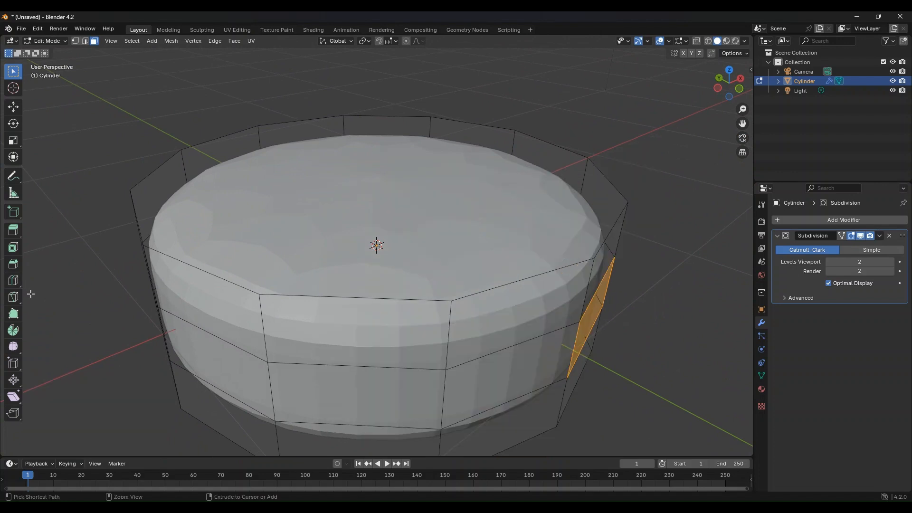
{"action": "left_click", "coordinate": [614, 155]}
{"action": "middle_click_drag", "start_coordinate": [614, 156], "coordinate": [534, 145]}
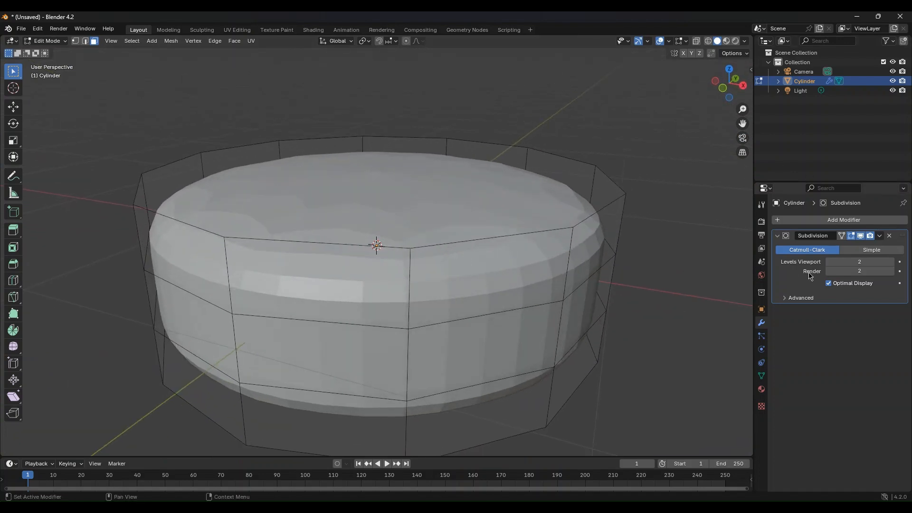
{"action": "middle_click_drag", "start_coordinate": [617, 276], "coordinate": [582, 281]}
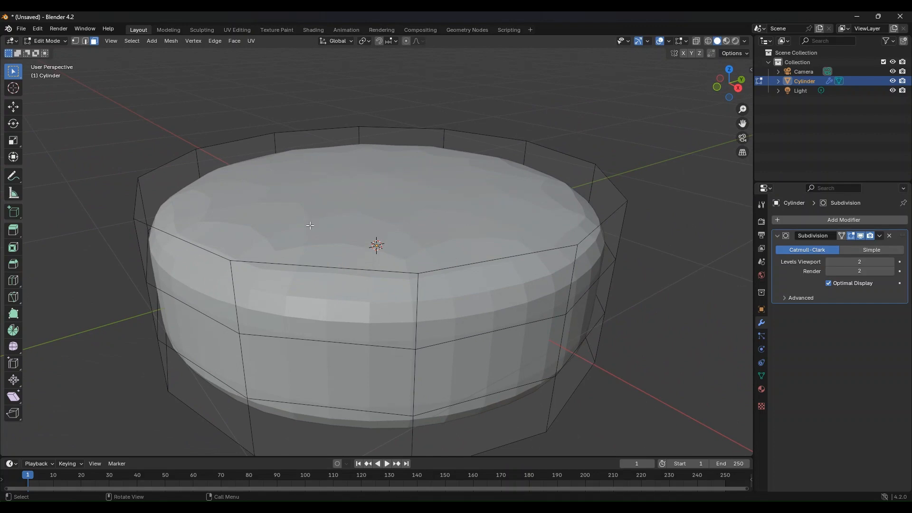
Switch the cylinder to Object Mode and apply its Subdivision modifier
{"action": "middle_click_drag", "start_coordinate": [321, 222], "coordinate": [406, 362]}
{"action": "middle_click_drag", "start_coordinate": [583, 171], "coordinate": [489, 249]}
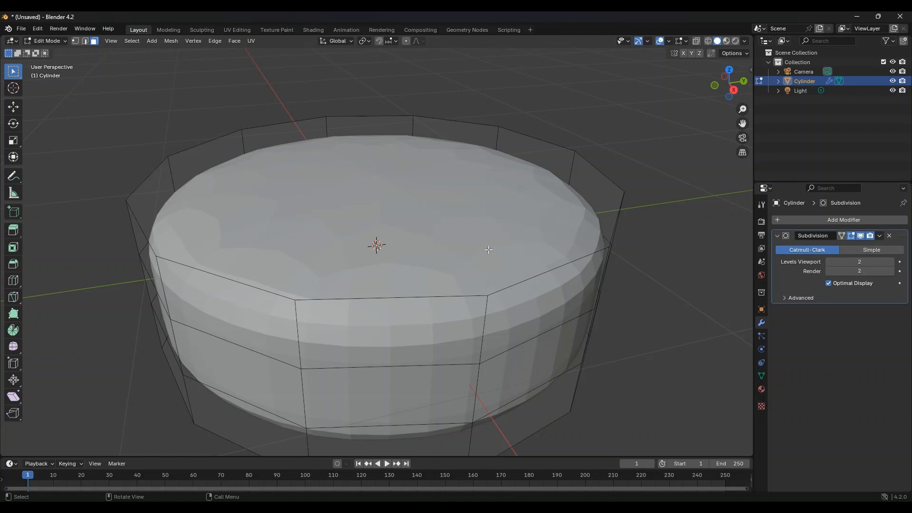
{"action": "left_click", "coordinate": [879, 236]}
{"action": "left_click", "coordinate": [47, 41]}
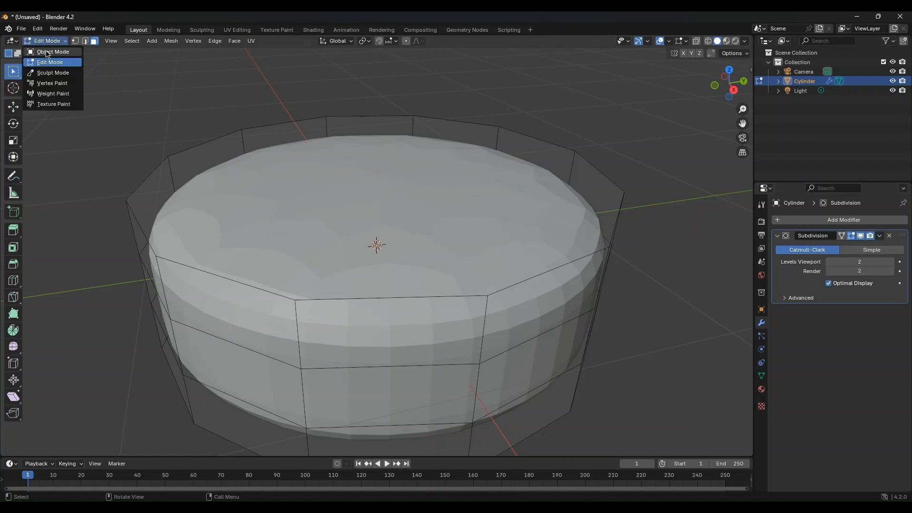
{"action": "left_click", "coordinate": [46, 50]}
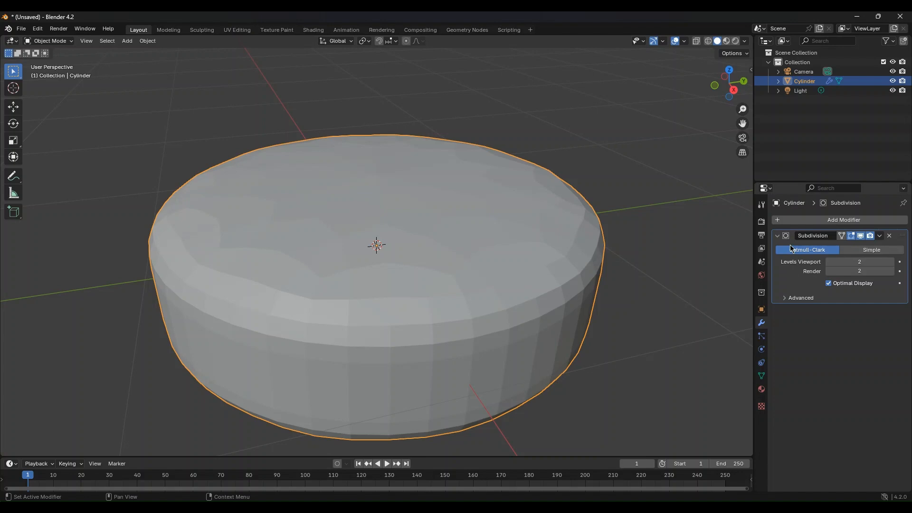
{"action": "left_click", "coordinate": [880, 237]}
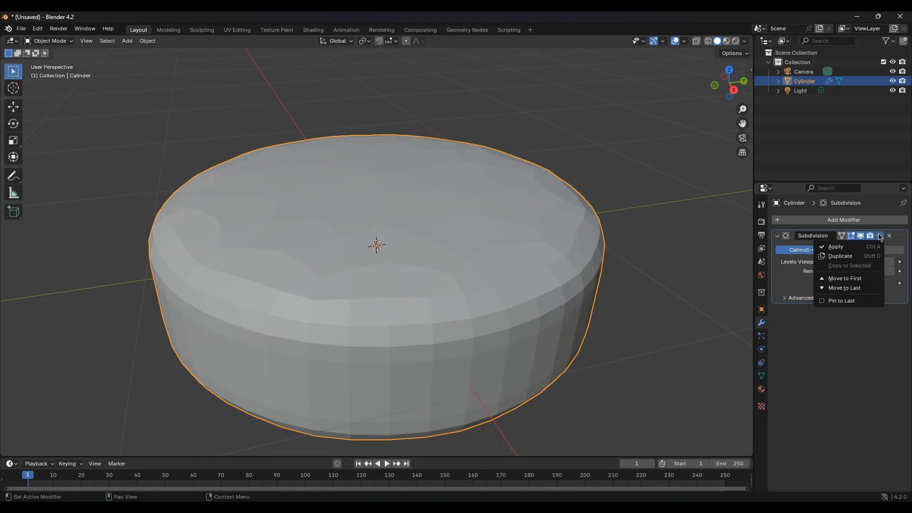
{"action": "left_click", "coordinate": [840, 249]}
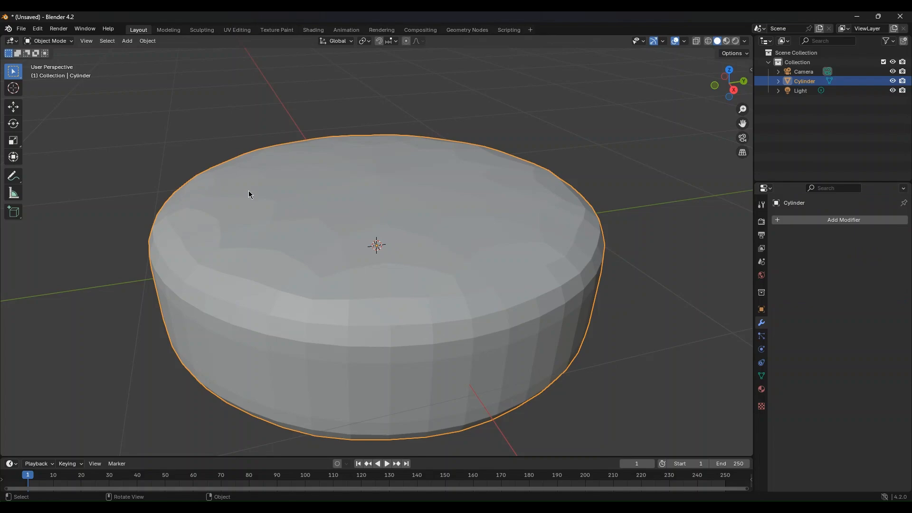
Examine the cylinder's applied mesh topology in Edit Mode and return to Object Mode
{"action": "key", "text": "Tab"}
{"action": "middle_click_drag", "start_coordinate": [247, 190], "coordinate": [357, 217]}
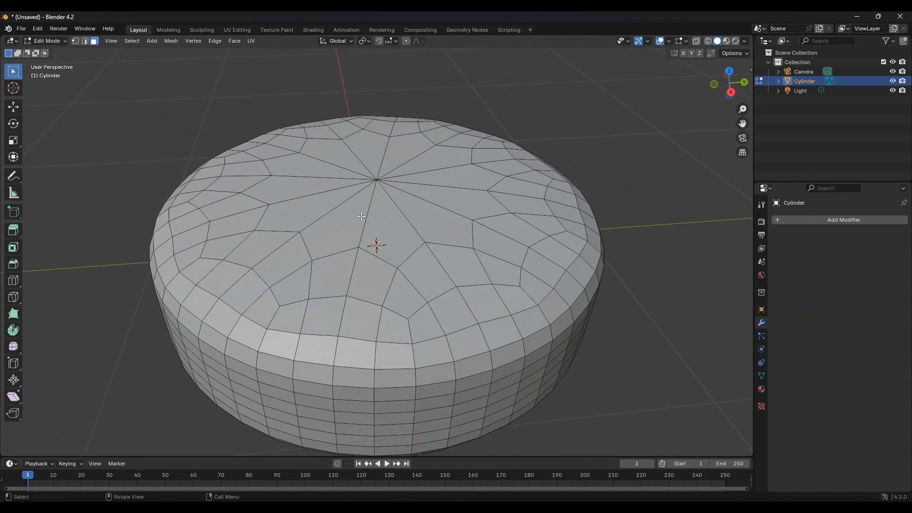
{"action": "scroll", "coordinate": [479, 226], "scroll_direction": "up", "scroll_amount": 1}
{"action": "scroll", "coordinate": [383, 217], "scroll_direction": "down", "scroll_amount": 2}
{"action": "middle_click_drag", "start_coordinate": [382, 216], "coordinate": [382, 212]}
{"action": "left_click", "coordinate": [255, 288]}
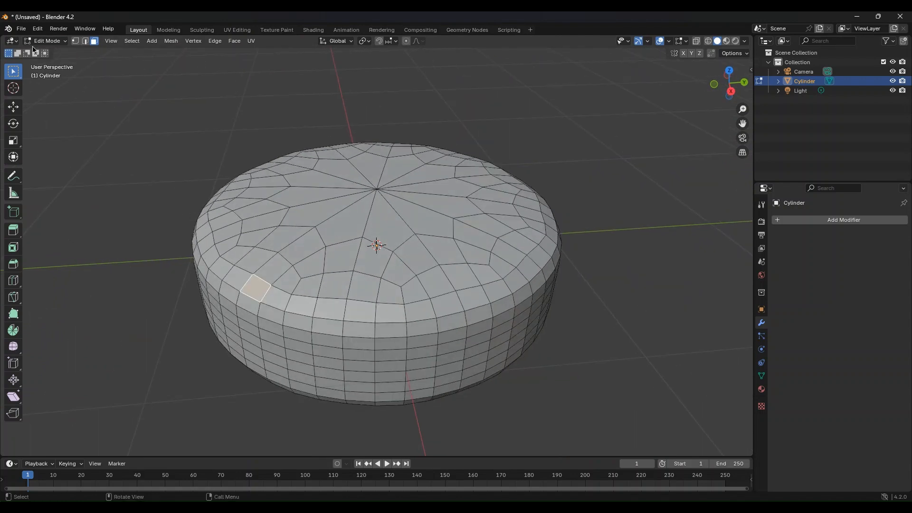
{"action": "key", "text": "Tab"}
{"action": "middle_click_drag", "start_coordinate": [275, 246], "coordinate": [301, 219]}
{"action": "scroll", "coordinate": [301, 219], "scroll_direction": "up", "scroll_amount": 1}
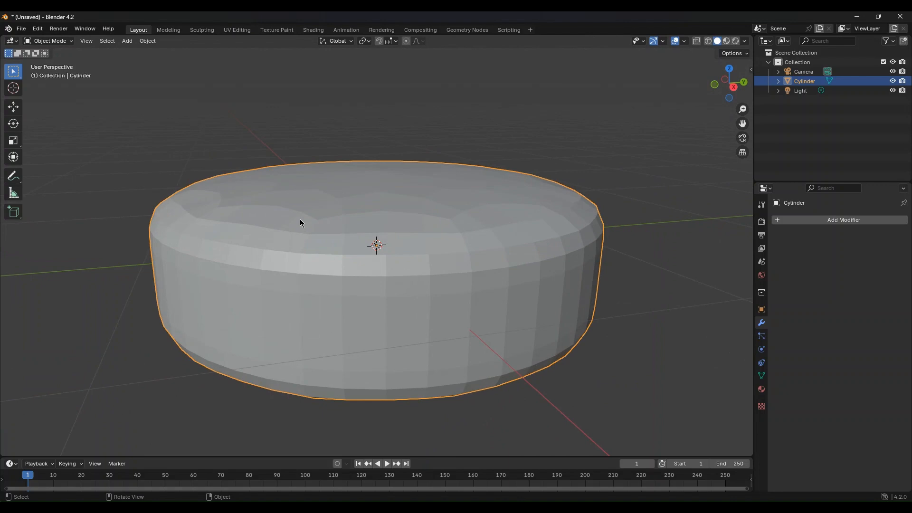
Duplicate the cylinder in place and rename the original object as Cake
{"action": "key", "text": "shift+d"}
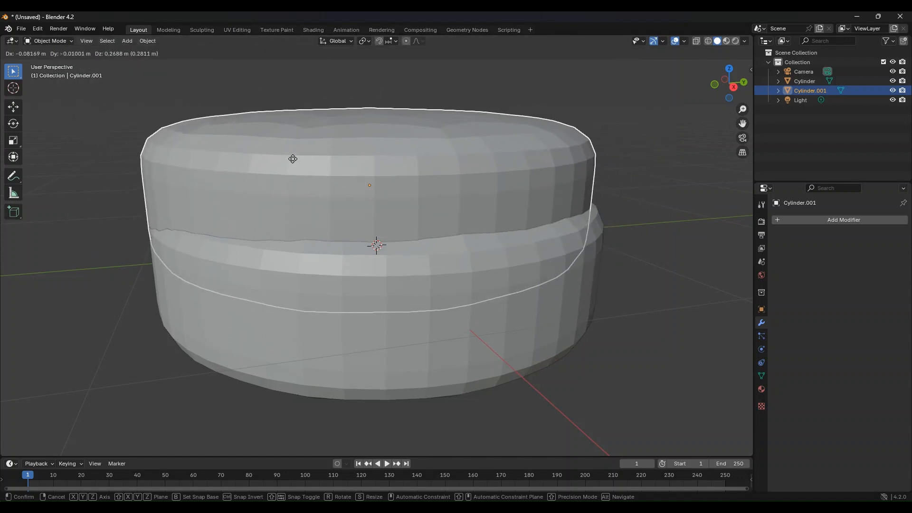
{"action": "right_click", "coordinate": [293, 159]}
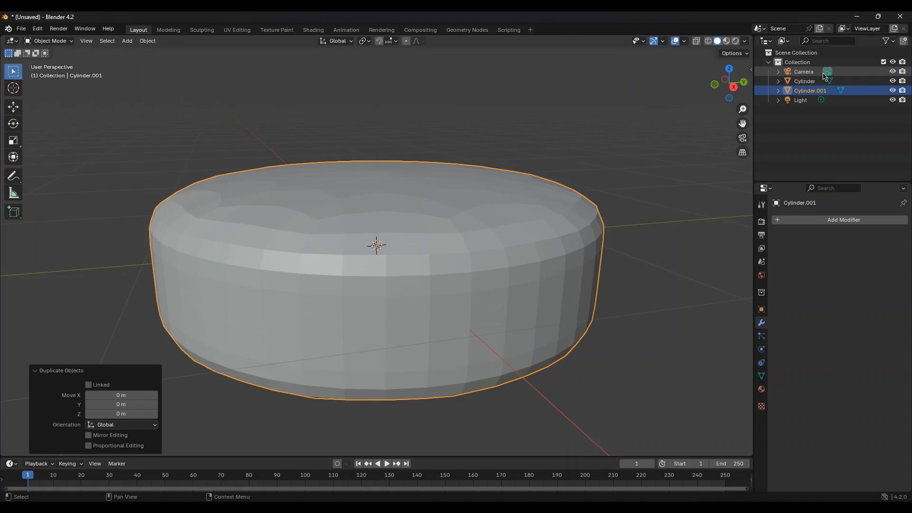
{"action": "double_click", "coordinate": [805, 82]}
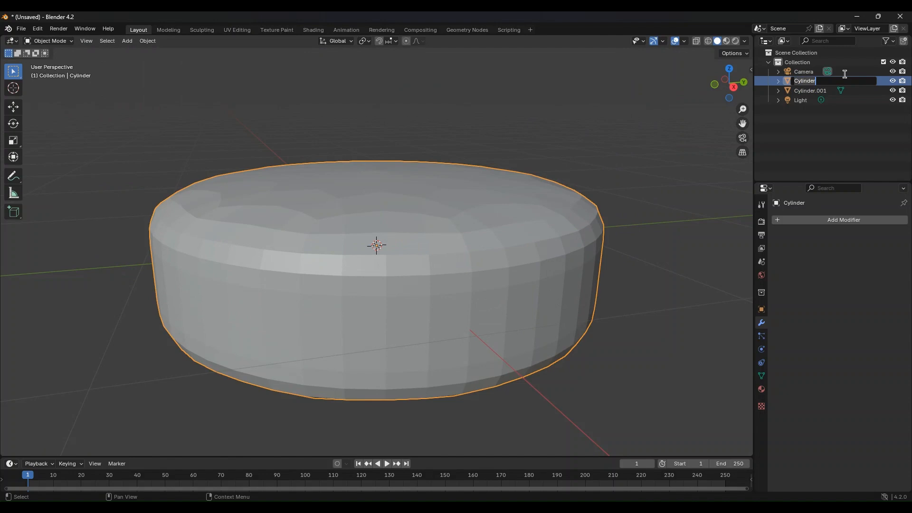
{"action": "type", "text": "C"}
{"action": "key", "text": "Return"}
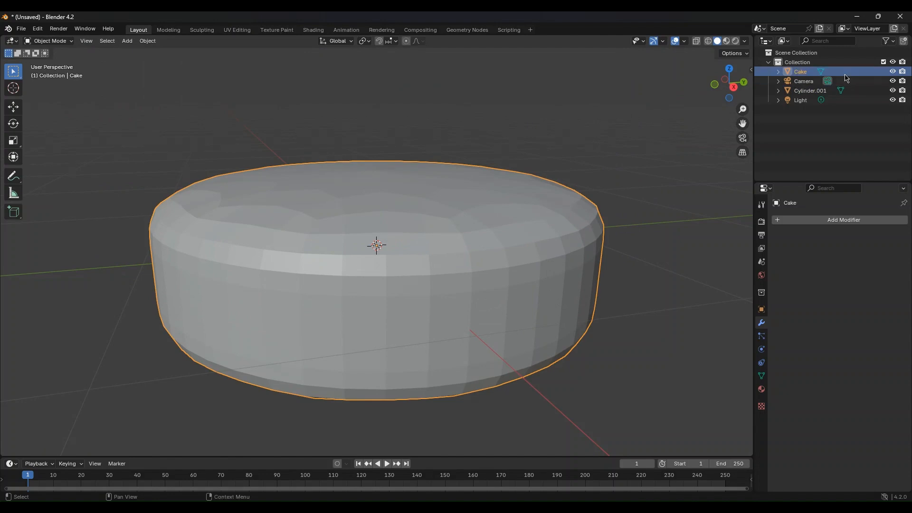
Rename the duplicated cylinder as Icing
{"action": "double_click", "coordinate": [817, 91]}
{"action": "type", "text": "Icing"}
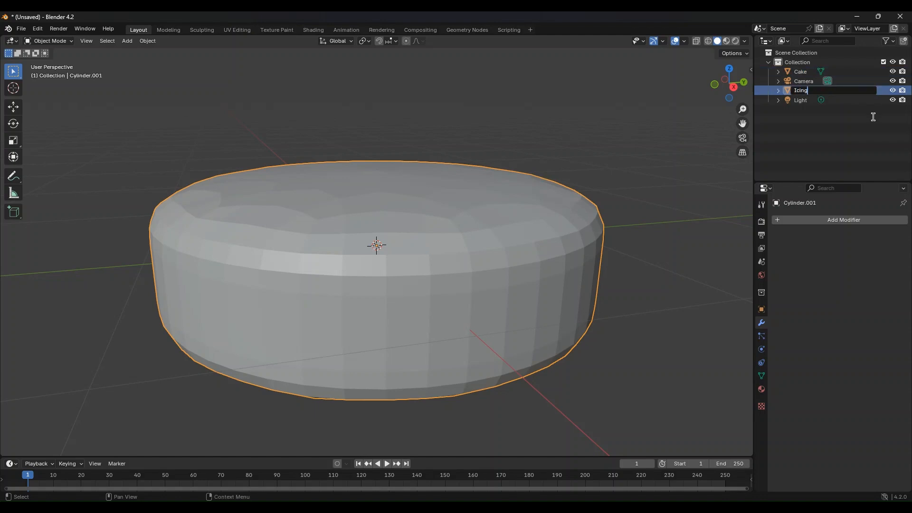
{"action": "key", "text": "Return"}
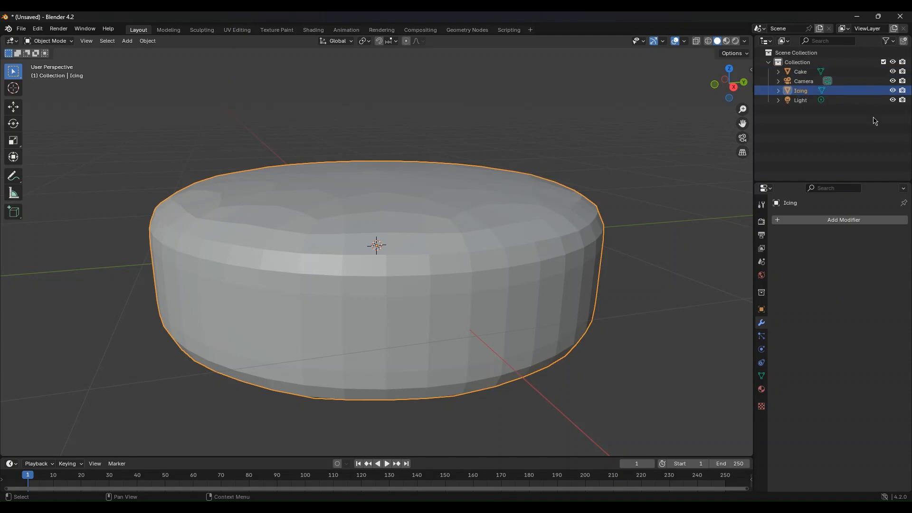
{"action": "left_click", "coordinate": [808, 69]}
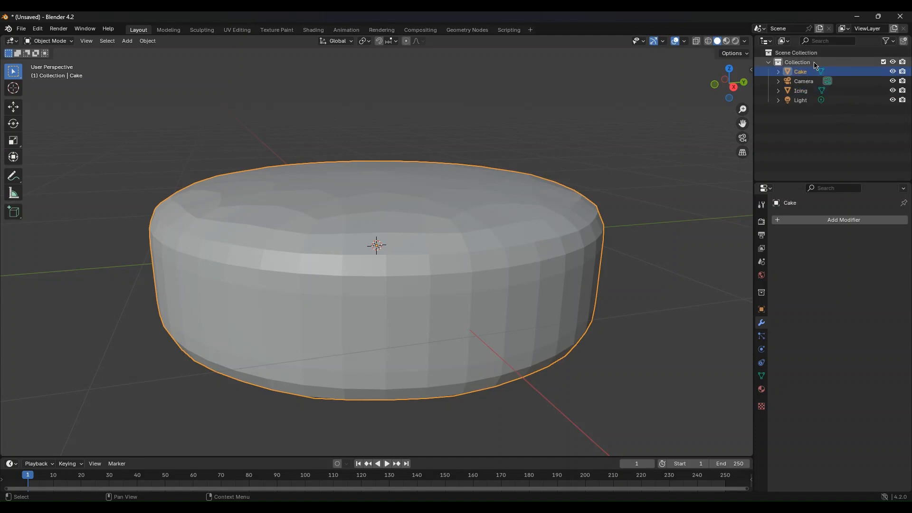
Raise the Icing object along Z by about 0.69 m and again by about 0.23 m, clear of the Cake
{"action": "left_click", "coordinate": [822, 91]}
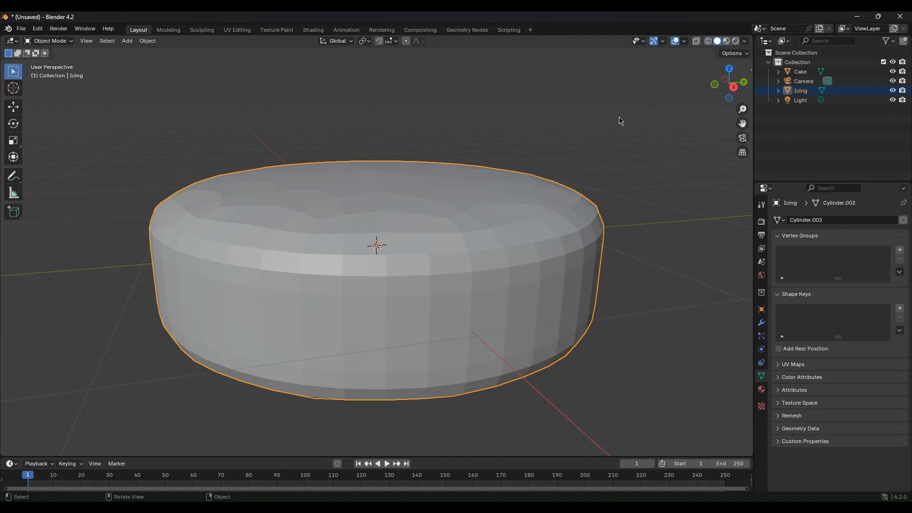
{"action": "key", "text": "shift+d"}
{"action": "key", "text": "z"}
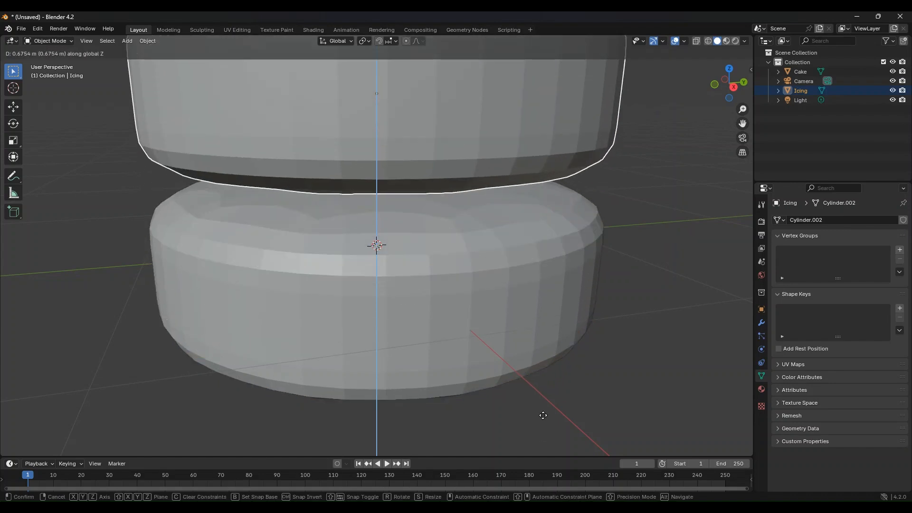
{"action": "left_click", "coordinate": [543, 414]}
{"action": "middle_click_drag", "start_coordinate": [585, 335], "coordinate": [531, 340]}
{"action": "scroll", "coordinate": [486, 290], "scroll_direction": "down", "scroll_amount": 3}
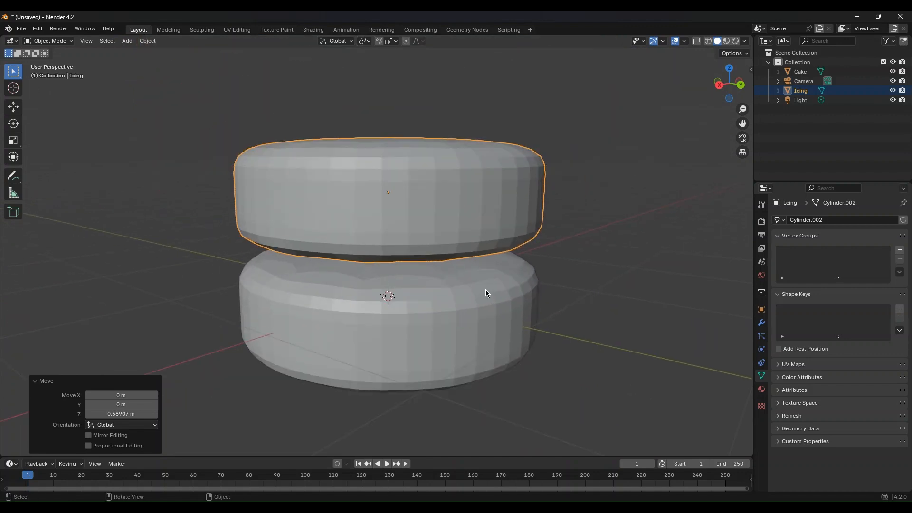
{"action": "key", "text": "g"}
{"action": "key", "text": "z"}
{"action": "left_click", "coordinate": [435, 196]}
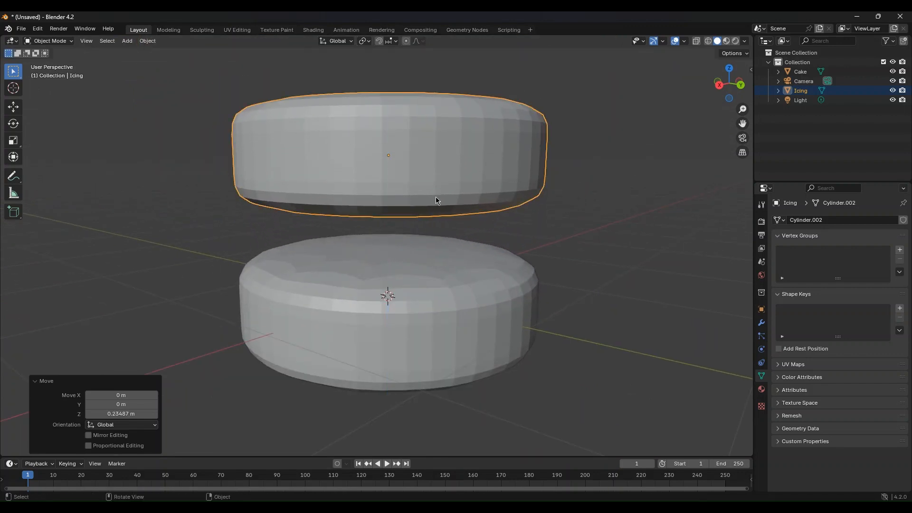
Enter Edit Mode on the Icing object
{"action": "middle_click_drag", "start_coordinate": [487, 241], "coordinate": [454, 173]}
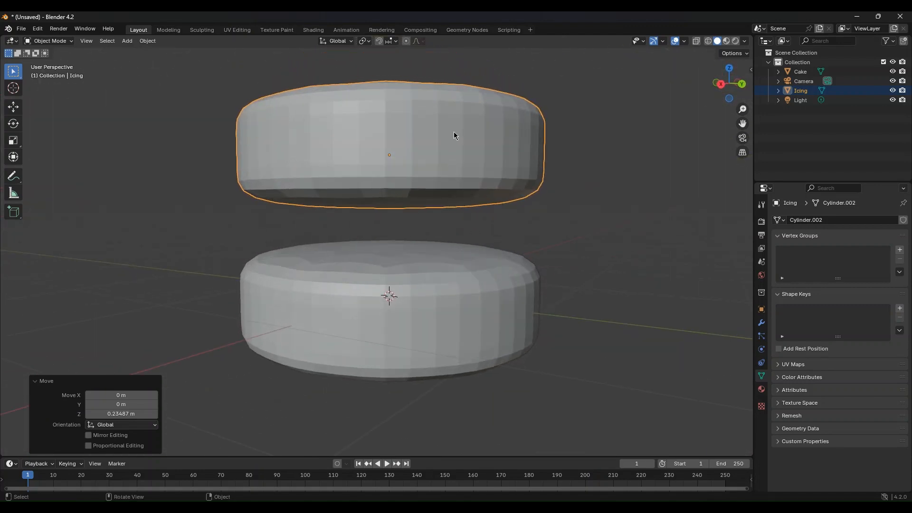
{"action": "middle_click_drag", "start_coordinate": [474, 147], "coordinate": [280, 140]}
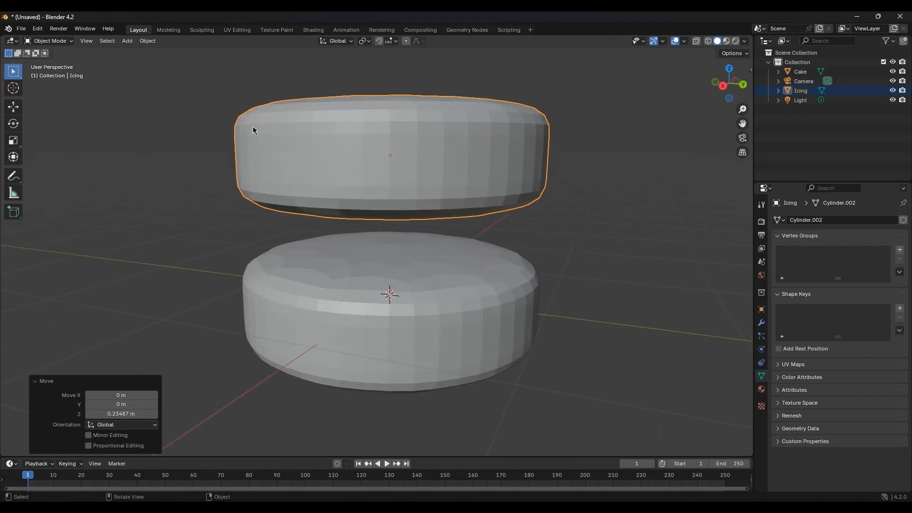
{"action": "left_click", "coordinate": [62, 42]}
{"action": "left_click", "coordinate": [45, 53]}
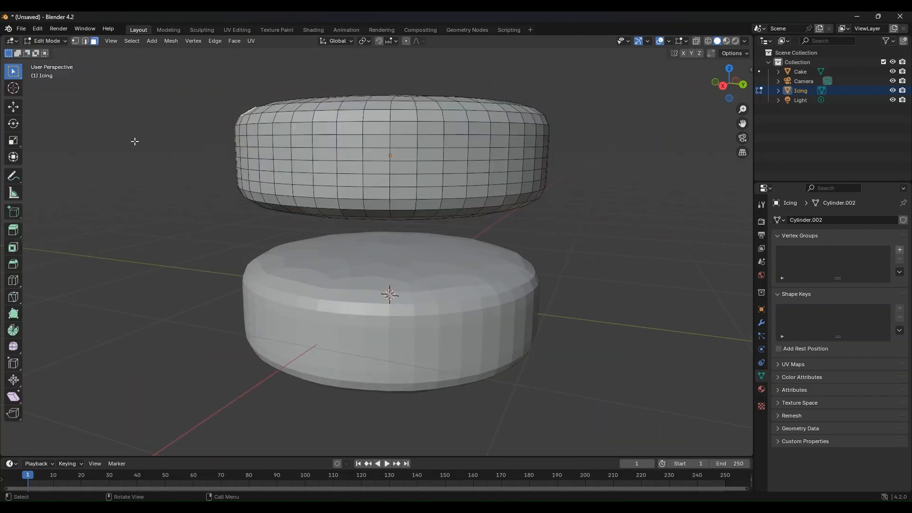
{"action": "middle_click_drag", "start_coordinate": [176, 148], "coordinate": [198, 135]}
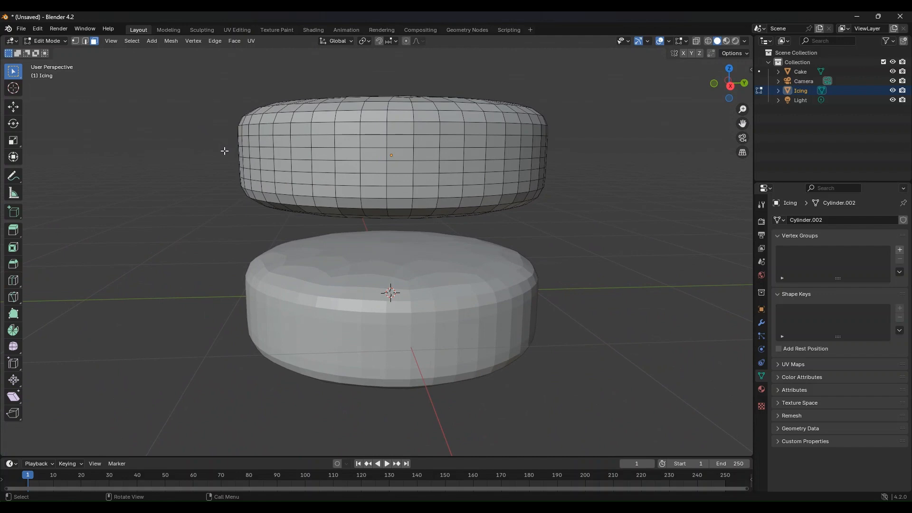
Try box-selecting the Icing's lower side without X-ray and adding underside faces individually, and clear the selection
{"action": "left_click_drag", "start_coordinate": [228, 154], "coordinate": [562, 218]}
{"action": "middle_click_drag", "start_coordinate": [562, 218], "coordinate": [589, 198]}
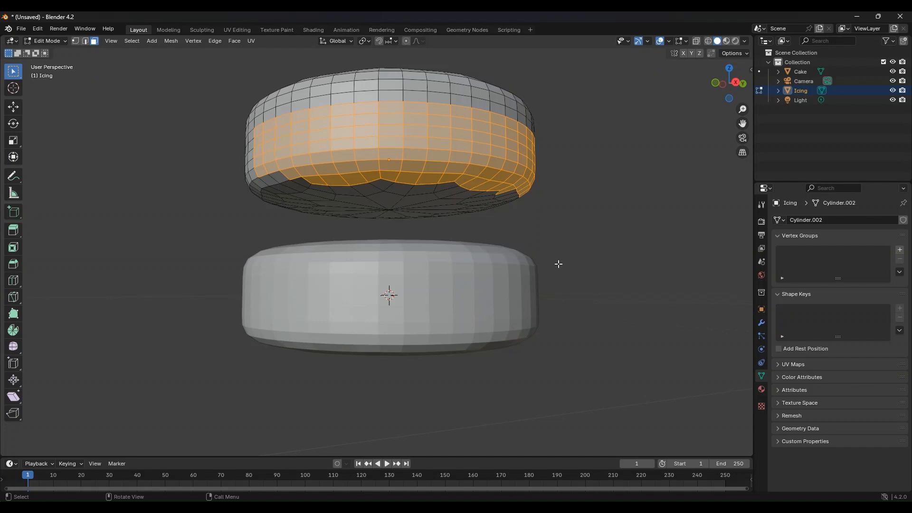
{"action": "middle_click_drag", "start_coordinate": [454, 217], "coordinate": [546, 208]}
{"action": "left_click", "coordinate": [367, 197]}
{"action": "left_click", "coordinate": [366, 173]}
{"action": "left_click", "coordinate": [428, 184]}
{"action": "left_click", "coordinate": [369, 188], "text": "shift"}
{"action": "left_click", "coordinate": [391, 181], "text": "shift"}
{"action": "left_click", "coordinate": [403, 171], "text": "shift"}
{"action": "left_click", "coordinate": [409, 160], "text": "shift"}
{"action": "left_click", "coordinate": [460, 169], "text": "shift"}
{"action": "middle_click_drag", "start_coordinate": [460, 169], "coordinate": [340, 205]}
{"action": "scroll", "coordinate": [501, 212], "scroll_direction": "down", "scroll_amount": 1}
{"action": "left_click", "coordinate": [604, 194]}
{"action": "middle_click_drag", "start_coordinate": [604, 195], "coordinate": [469, 192]}
{"action": "scroll", "coordinate": [538, 200], "scroll_direction": "up", "scroll_amount": 2}
{"action": "scroll", "coordinate": [469, 192], "scroll_direction": "down", "scroll_amount": 1}
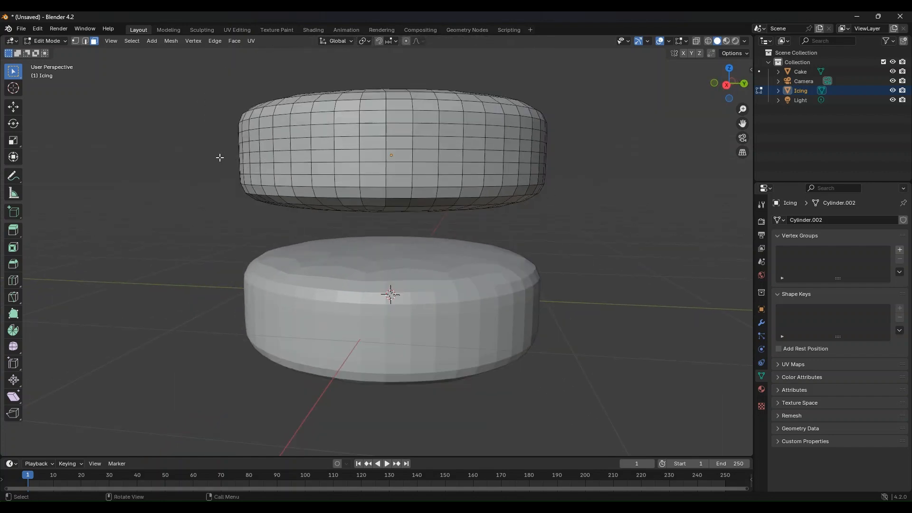
Try box-selecting the Icing's lower side faces again, clear the selection, and compare the mesh with X-ray on and off
{"action": "left_click_drag", "start_coordinate": [223, 146], "coordinate": [592, 215]}
{"action": "mouse_move", "coordinate": [548, 218]}
{"action": "middle_mouse_down"}
{"action": "mouse_move", "coordinate": [397, 212]}
{"action": "mouse_move", "coordinate": [452, 202]}
{"action": "mouse_move", "coordinate": [491, 177]}
{"action": "mouse_move", "coordinate": [578, 220]}
{"action": "mouse_move", "coordinate": [550, 224]}
{"action": "middle_mouse_up"}
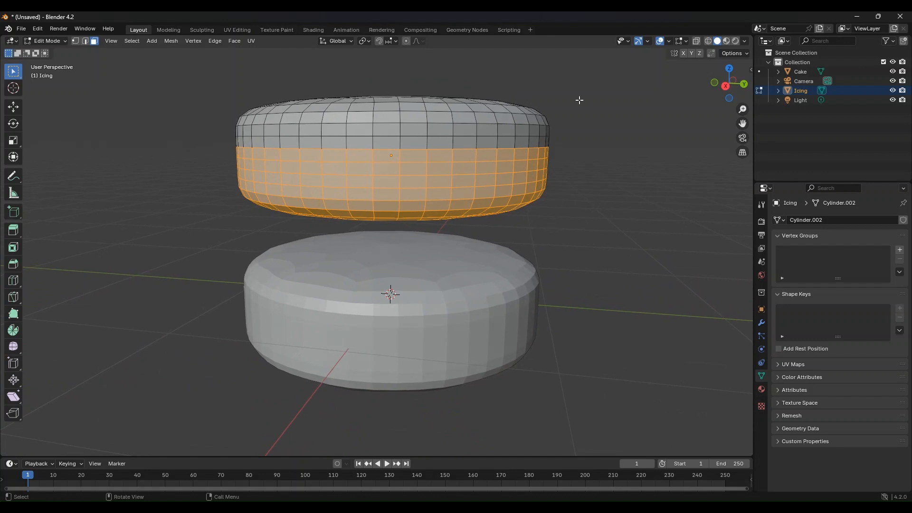
{"action": "left_click", "coordinate": [696, 42]}
{"action": "left_click", "coordinate": [631, 156]}
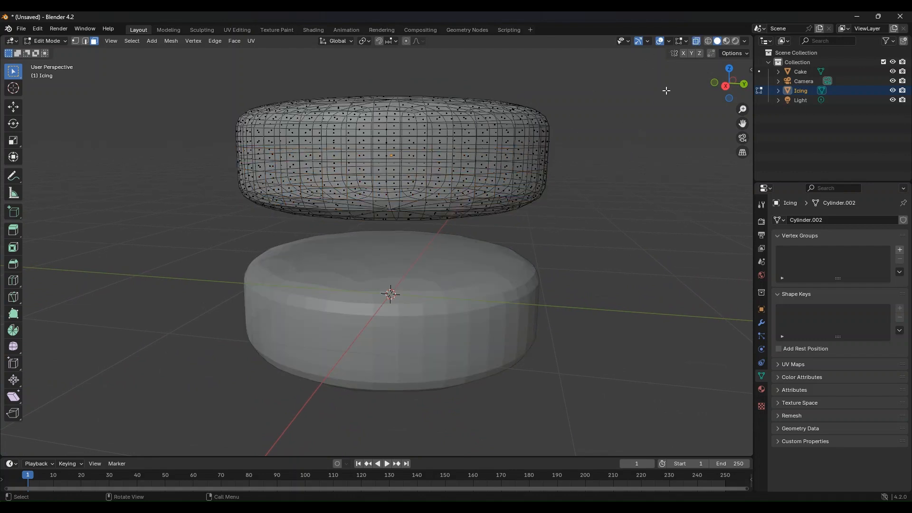
{"action": "left_click", "coordinate": [698, 41]}
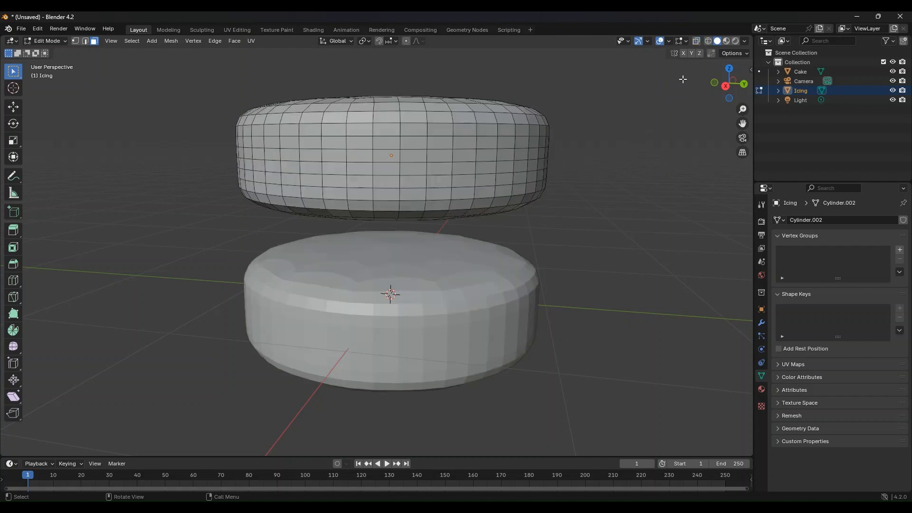
{"action": "left_click", "coordinate": [697, 42]}
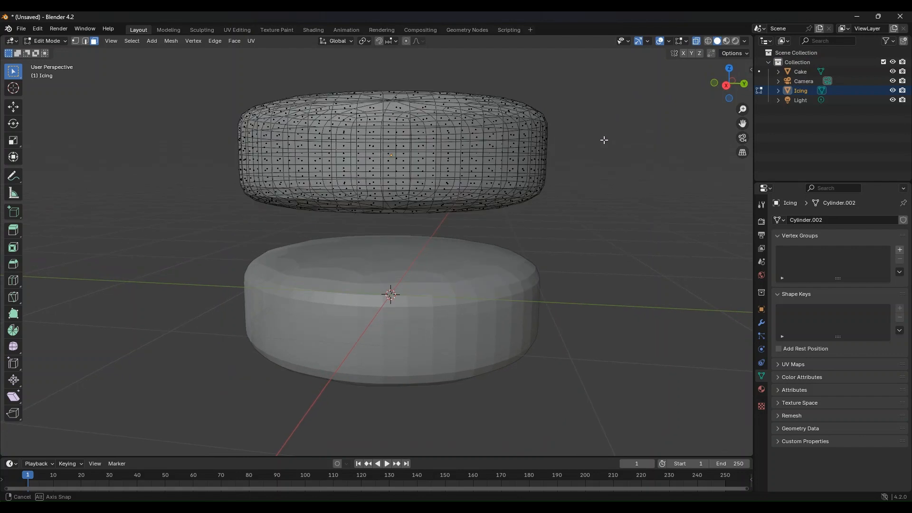
{"action": "left_click", "coordinate": [696, 42]}
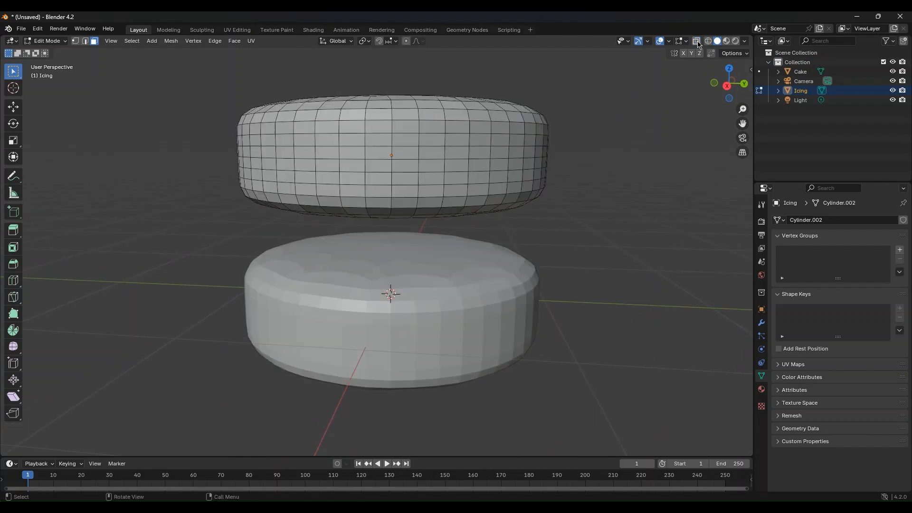
With X-ray on, box-select the lower part of the Icing in the back orthographic view and delete its faces
{"action": "left_click", "coordinate": [697, 42]}
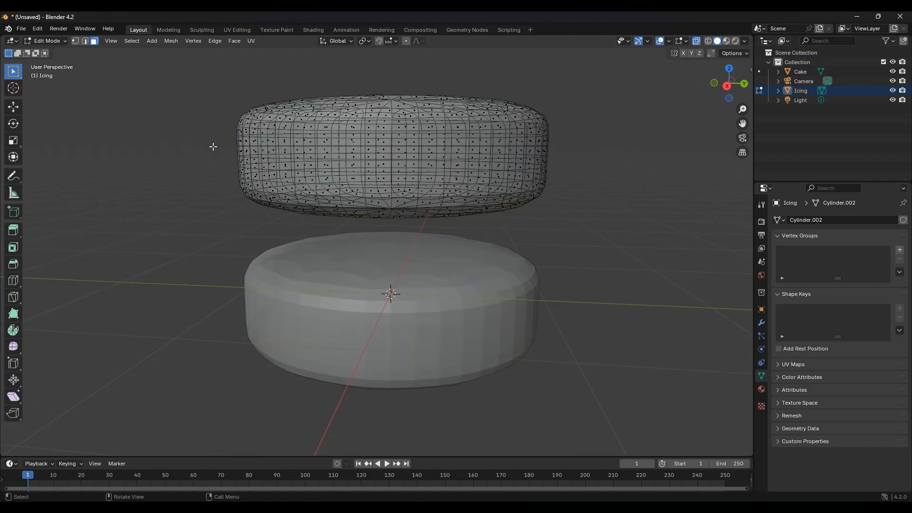
{"action": "left_click_drag", "start_coordinate": [213, 151], "coordinate": [587, 219]}
{"action": "middle_click_drag", "start_coordinate": [588, 215], "coordinate": [428, 210]}
{"action": "left_click", "coordinate": [717, 84]}
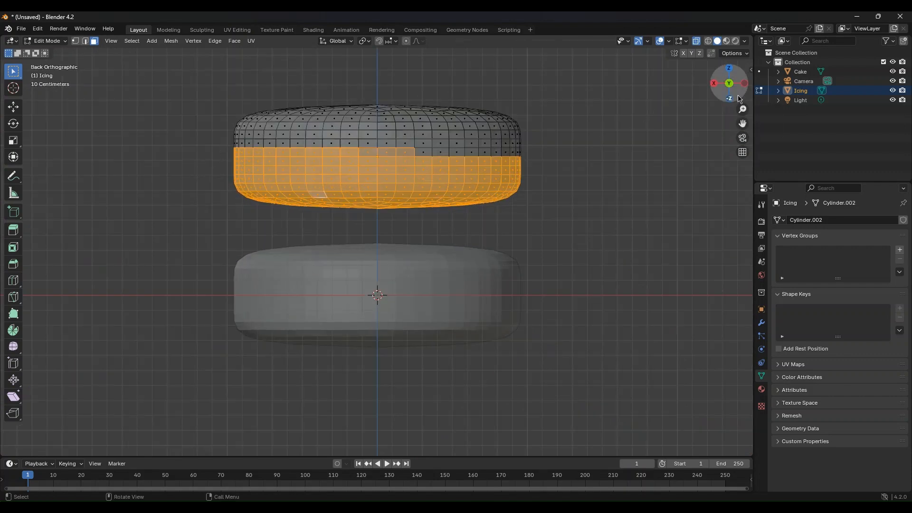
{"action": "left_click_drag", "start_coordinate": [218, 150], "coordinate": [569, 217]}
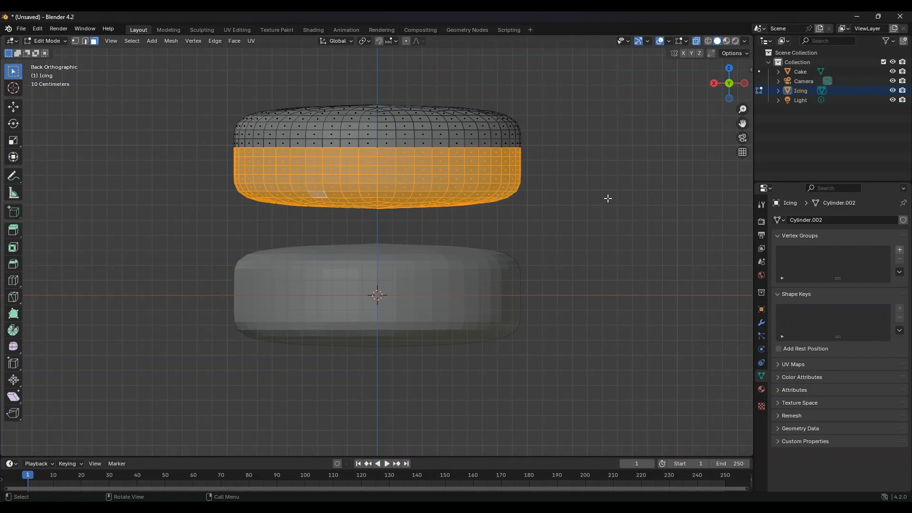
{"action": "key", "text": "x"}
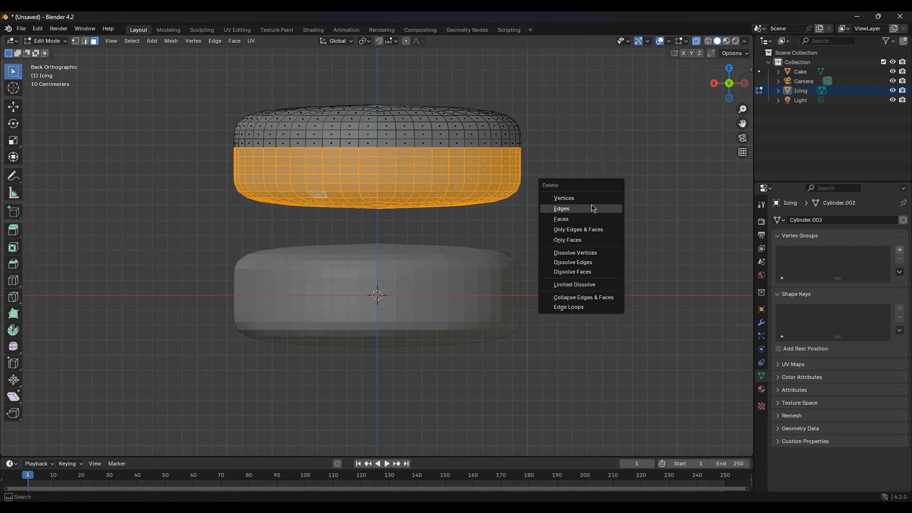
{"action": "left_click", "coordinate": [585, 219]}
{"action": "middle_click_drag", "start_coordinate": [566, 195], "coordinate": [707, 27]}
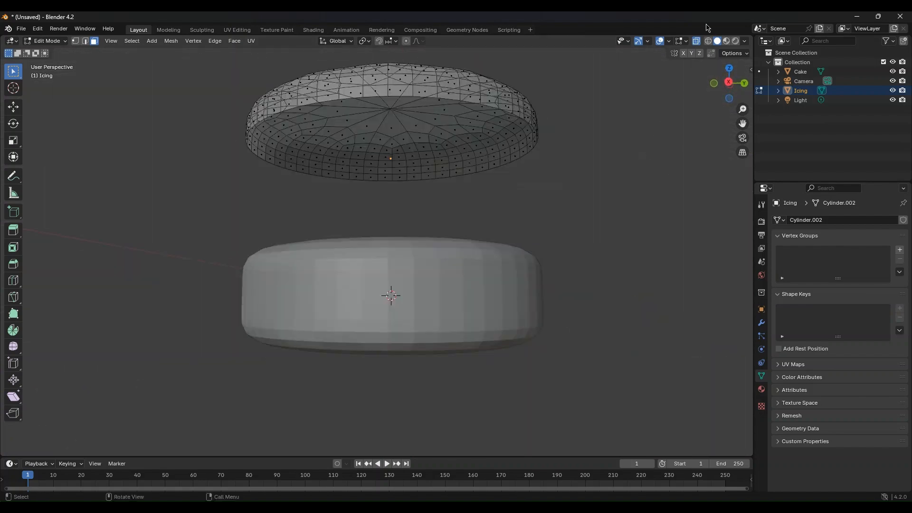
Turn off X-ray, leave Edit Mode, and lower the Icing along the Z axis onto the top of the Cake
{"action": "left_click", "coordinate": [697, 41]}
{"action": "mouse_move", "coordinate": [613, 117]}
{"action": "middle_mouse_down"}
{"action": "mouse_move", "coordinate": [625, 138]}
{"action": "mouse_move", "coordinate": [610, 134]}
{"action": "middle_mouse_up"}
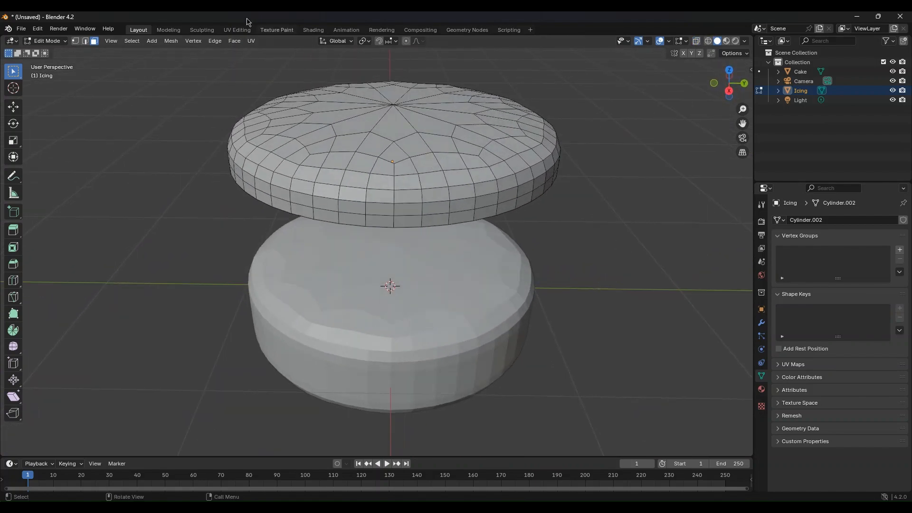
{"action": "key", "text": "Tab"}
{"action": "middle_click_drag", "start_coordinate": [372, 116], "coordinate": [395, 101]}
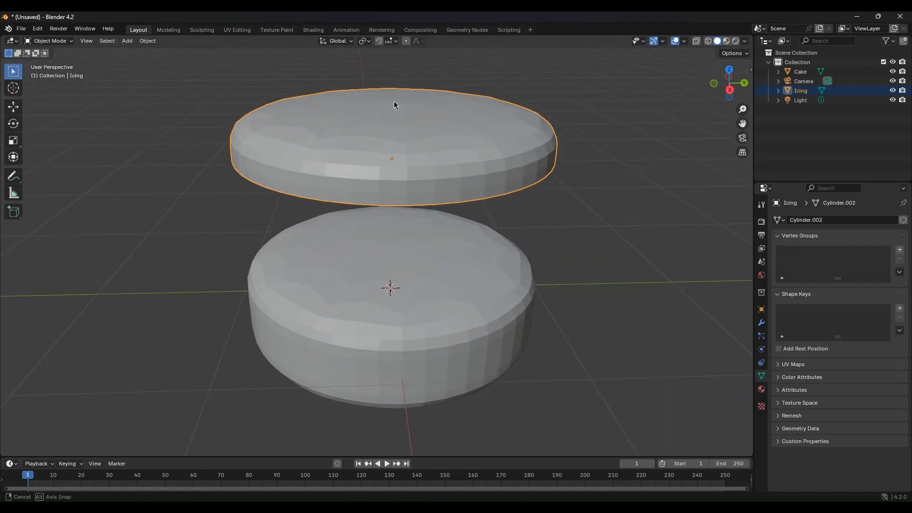
{"action": "key", "text": "g"}
{"action": "key", "text": "z"}
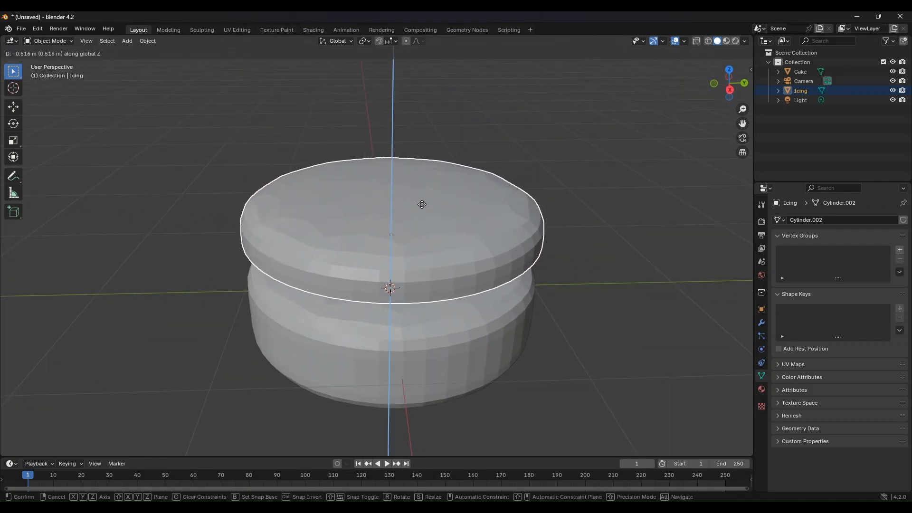
{"action": "left_click", "coordinate": [429, 253]}
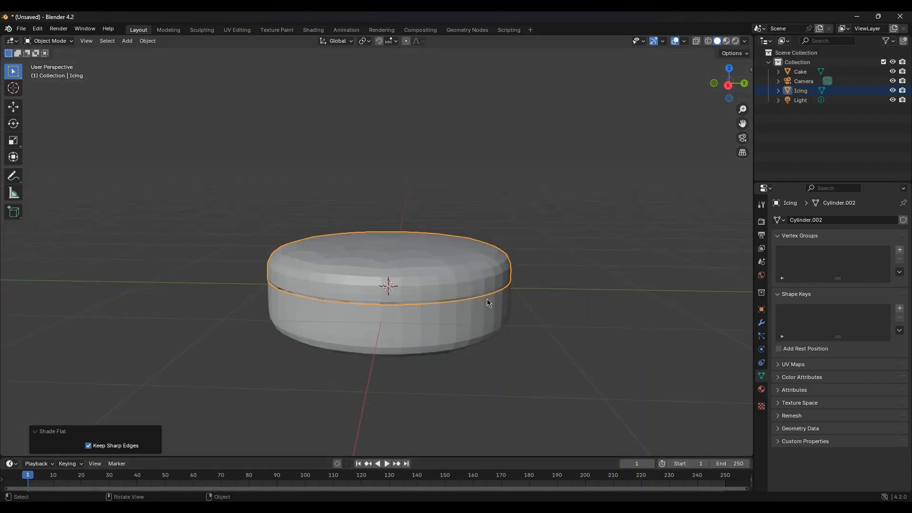
Deselect the Icing and examine the seam where it overlaps the Cake from several sides
{"action": "middle_click_drag", "start_coordinate": [486, 299], "coordinate": [457, 285]}
{"action": "scroll", "coordinate": [464, 295], "scroll_direction": "up", "scroll_amount": 3}
{"action": "left_click", "coordinate": [664, 293]}
{"action": "middle_click_drag", "start_coordinate": [580, 291], "coordinate": [345, 251]}
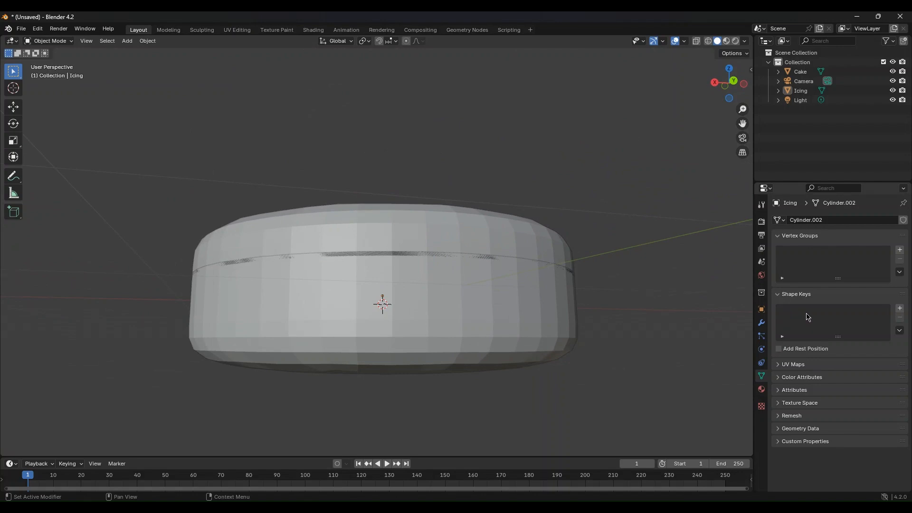
{"action": "mouse_move", "coordinate": [647, 266]}
{"action": "middle_mouse_down"}
{"action": "mouse_move", "coordinate": [623, 299]}
{"action": "mouse_move", "coordinate": [652, 269]}
{"action": "middle_mouse_up"}
{"action": "scroll", "coordinate": [436, 278], "scroll_direction": "up", "scroll_amount": 5}
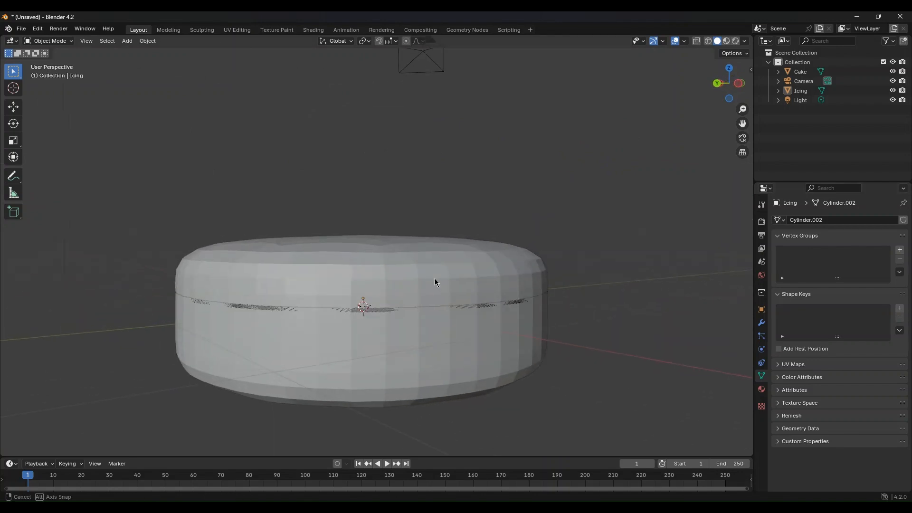
{"action": "middle_click_drag", "start_coordinate": [435, 281], "coordinate": [234, 278]}
{"action": "scroll", "coordinate": [292, 276], "scroll_direction": "down", "scroll_amount": 4}
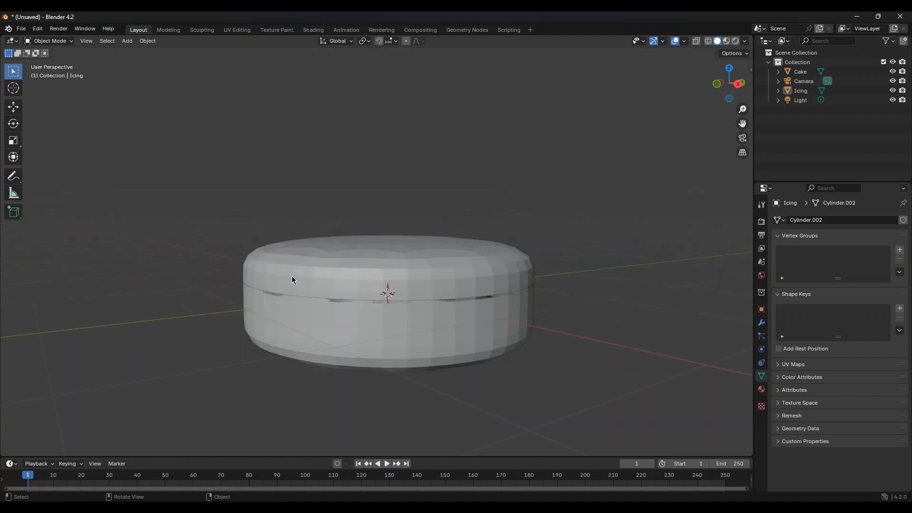
Lower the Icing a further 0.032 m or so along the Z axis
{"action": "left_click", "coordinate": [314, 276]}
{"action": "key", "text": "g"}
{"action": "key", "text": "z"}
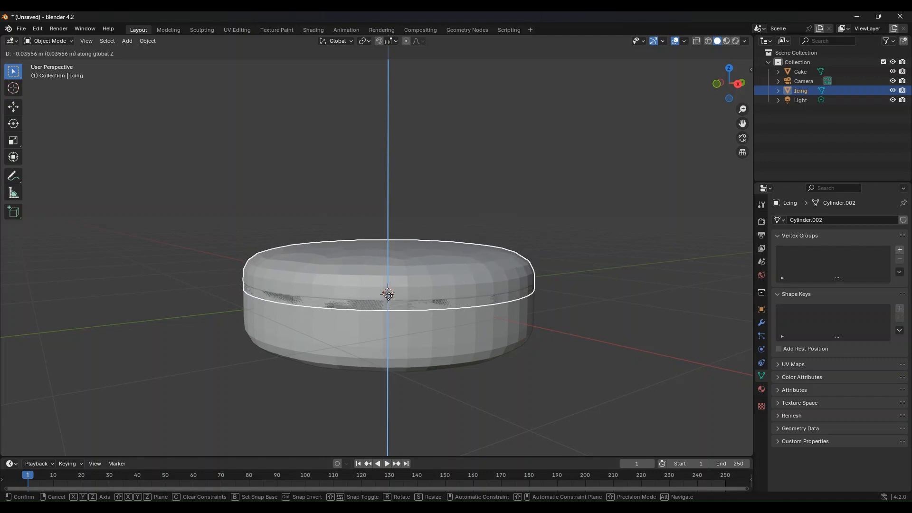
{"action": "left_click", "coordinate": [388, 294]}
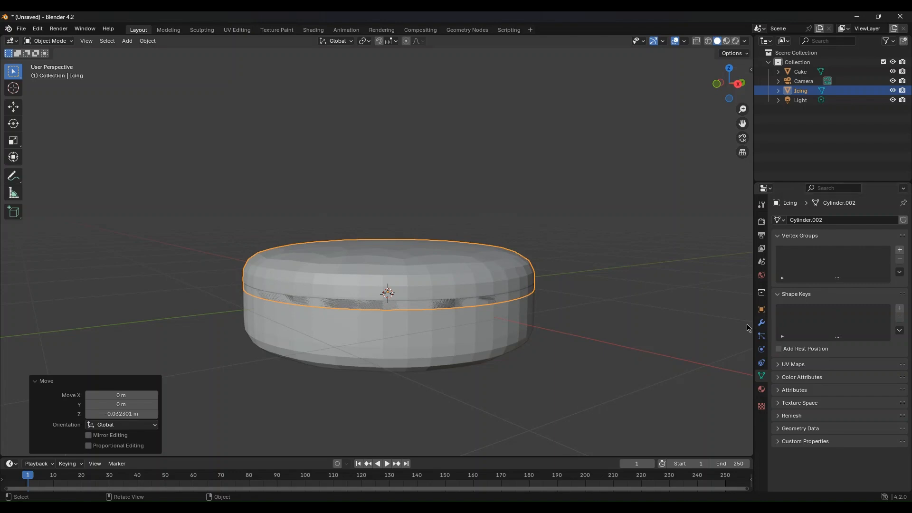
Add a Solidify modifier to the Icing and set its offset to 1
{"action": "left_click", "coordinate": [761, 323]}
{"action": "left_click", "coordinate": [808, 221]}
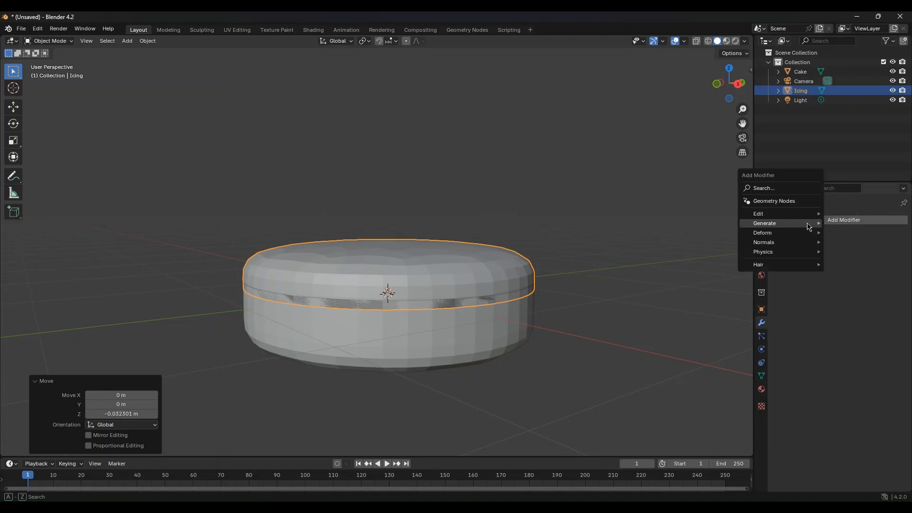
{"action": "mouse_move", "coordinate": [785, 235]}
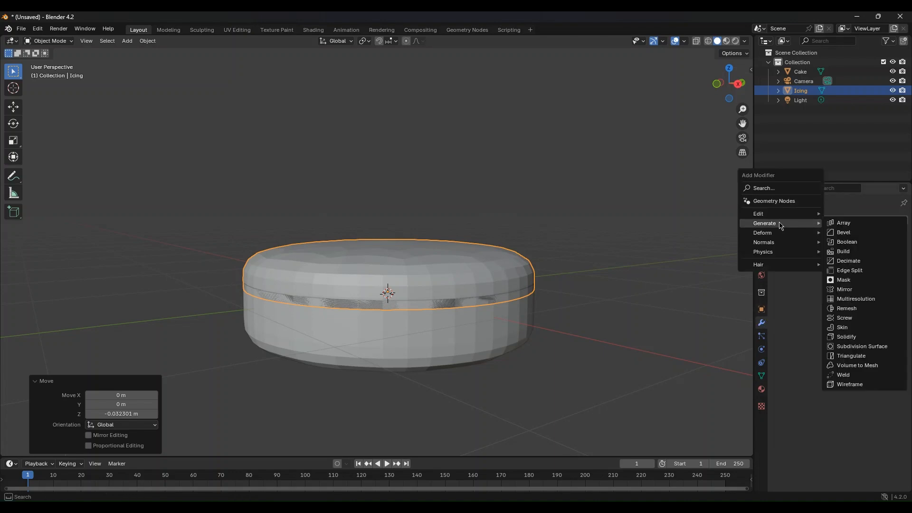
{"action": "left_click", "coordinate": [846, 337]}
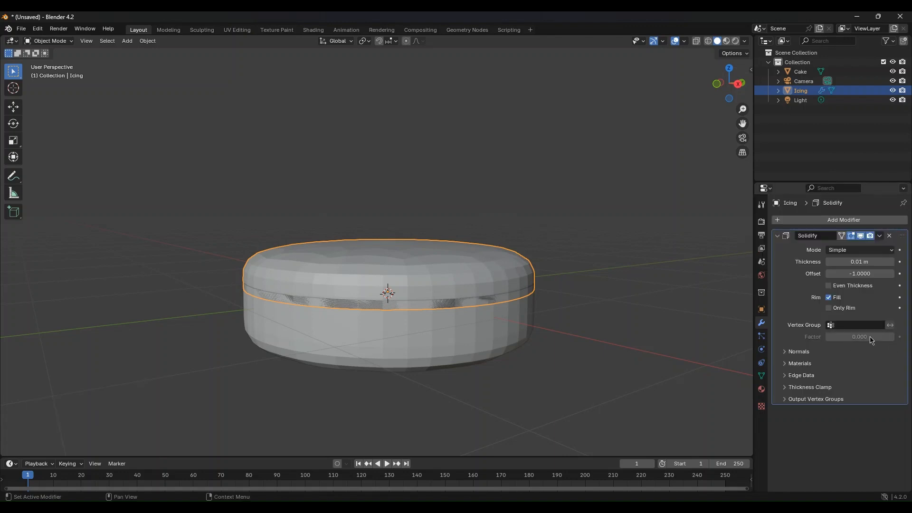
{"action": "left_click_drag", "start_coordinate": [851, 280], "coordinate": [905, 280]}
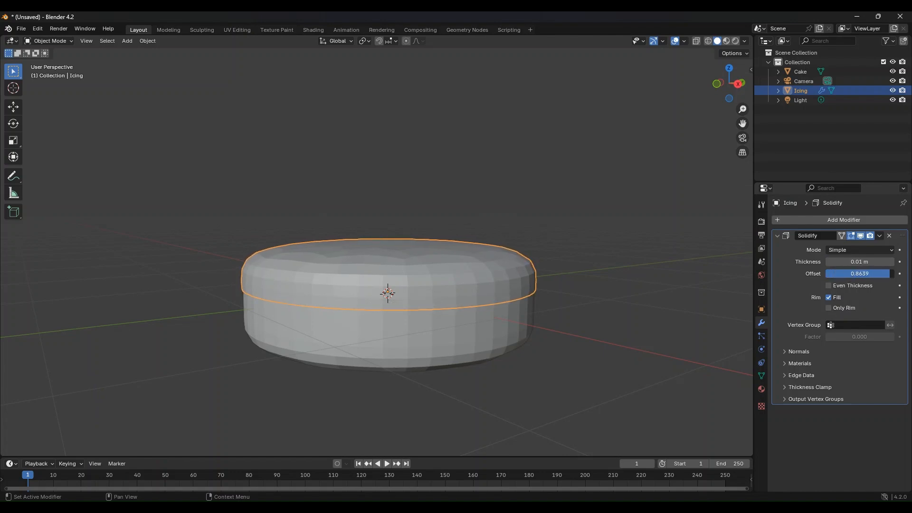
Try a Solidify thickness of 0.05 m on the Icing, settle on 0.02 m, and check the rim from below
{"action": "middle_click_drag", "start_coordinate": [613, 269], "coordinate": [575, 249]}
{"action": "scroll", "coordinate": [521, 256], "scroll_direction": "down", "scroll_amount": 2}
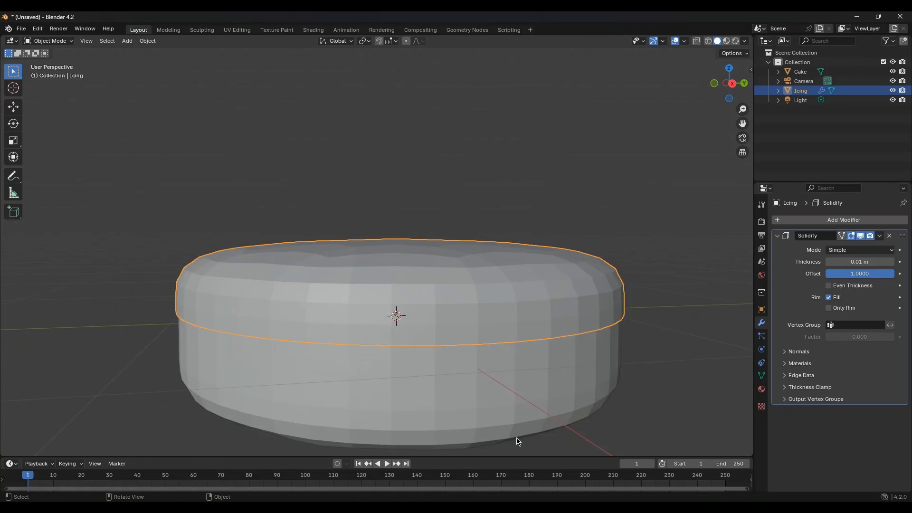
{"action": "middle_click_drag", "start_coordinate": [519, 339], "coordinate": [515, 305]}
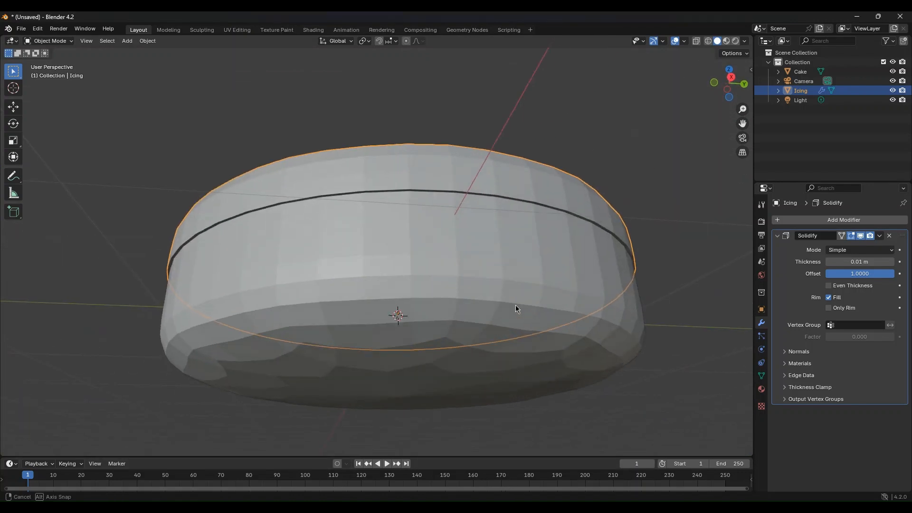
{"action": "left_click", "coordinate": [892, 262]}
{"action": "left_click", "coordinate": [891, 263]}
{"action": "left_click", "coordinate": [891, 263]}
{"action": "left_click", "coordinate": [891, 263]}
{"action": "middle_click_drag", "start_coordinate": [634, 269], "coordinate": [599, 281]}
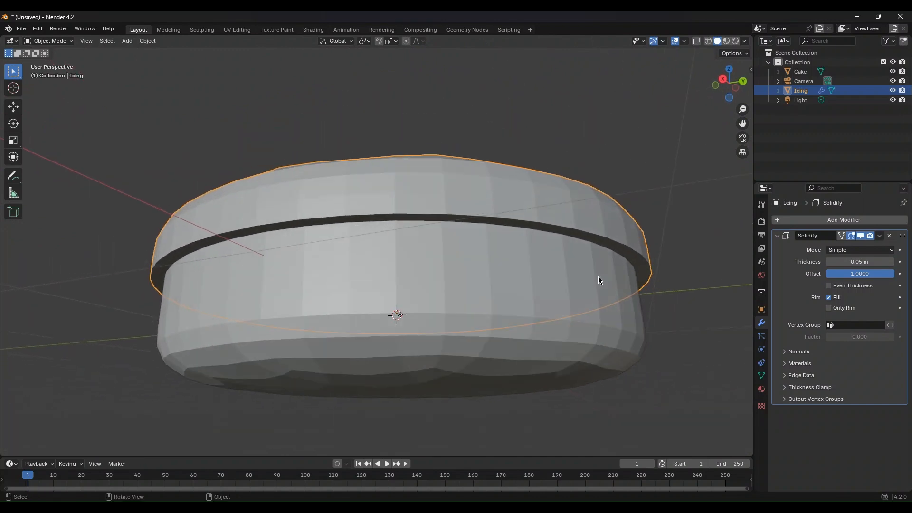
{"action": "left_click", "coordinate": [829, 262]}
{"action": "left_click", "coordinate": [830, 262]}
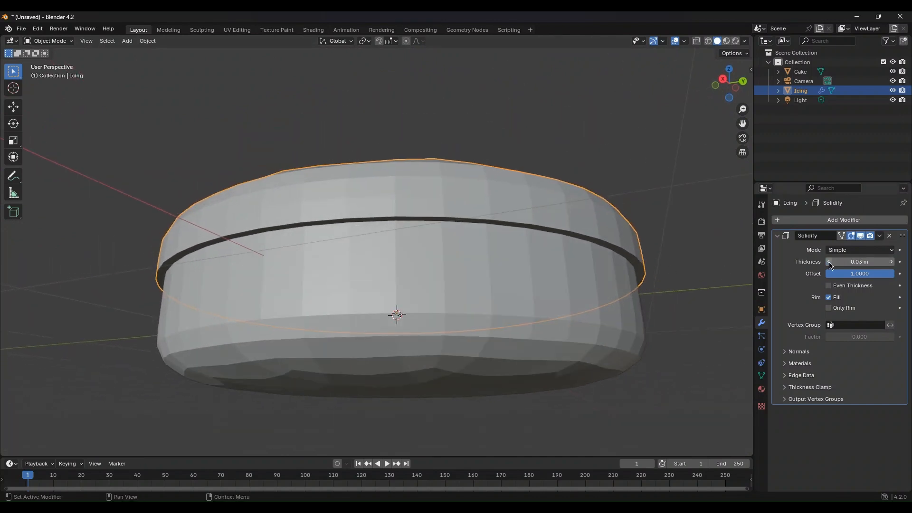
{"action": "left_click", "coordinate": [828, 262]}
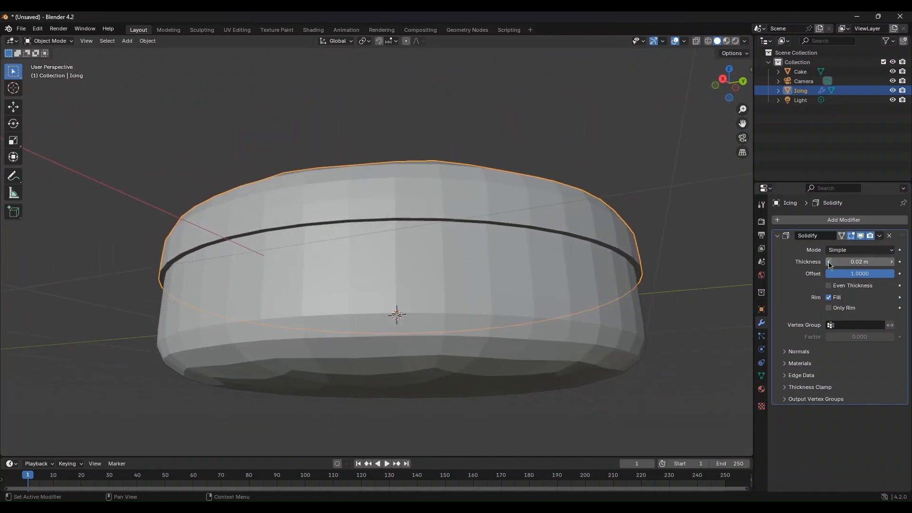
{"action": "middle_click_drag", "start_coordinate": [719, 266], "coordinate": [735, 287]}
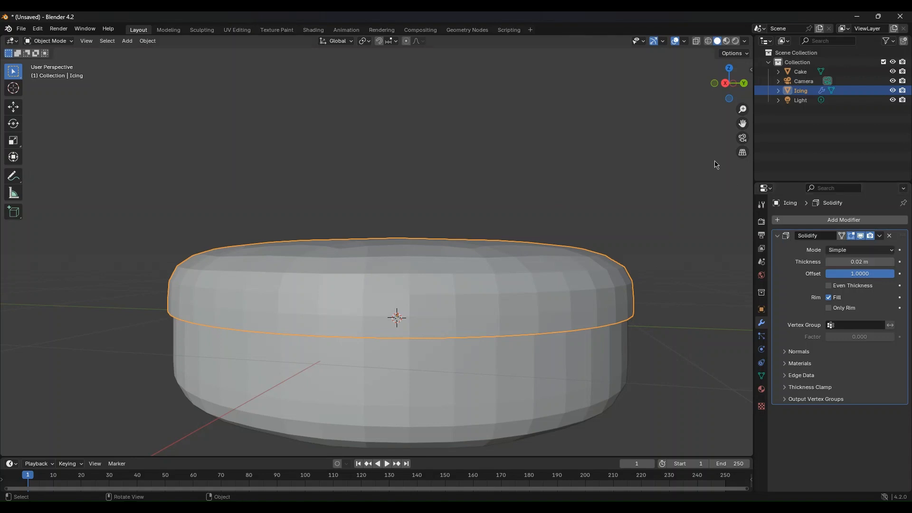
Enter Edit Mode on the Icing and try moving part of its top surface
{"action": "key", "text": "Tab"}
{"action": "middle_click_drag", "start_coordinate": [159, 146], "coordinate": [257, 255]}
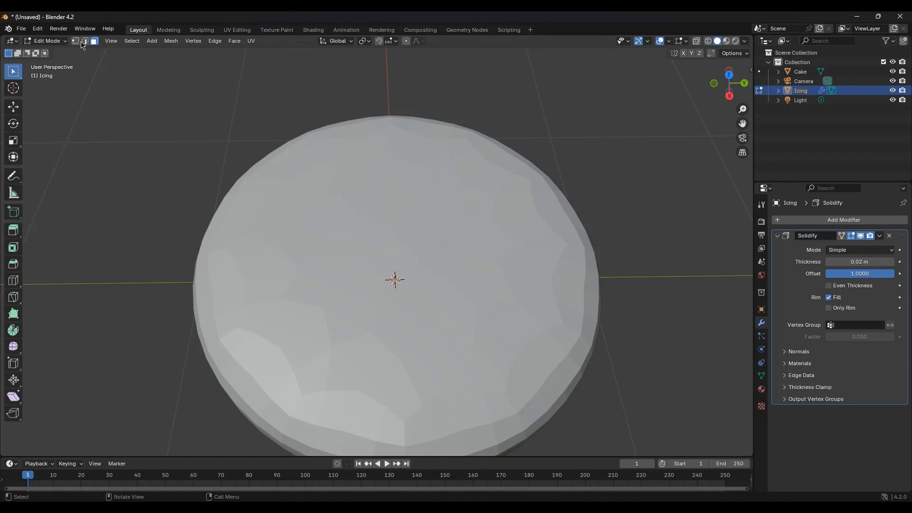
{"action": "key", "text": "g"}
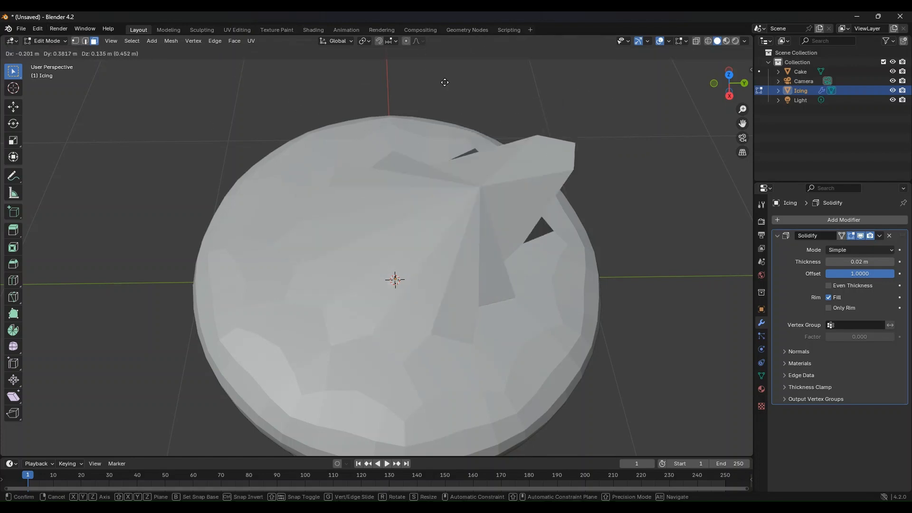
{"action": "key", "text": "Escape"}
{"action": "middle_click_drag", "start_coordinate": [398, 241], "coordinate": [425, 189]}
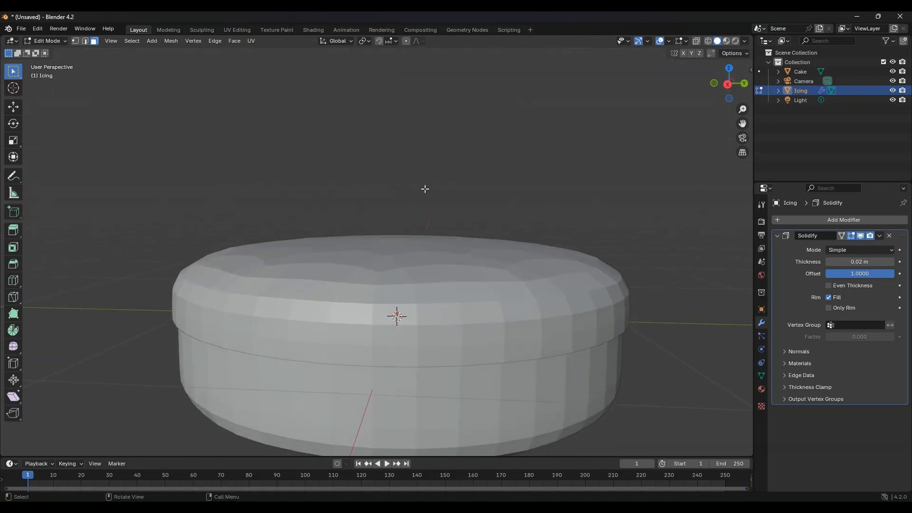
Hide the Solidify modifier's effect in the viewport and examine the Icing's original mesh faces
{"action": "left_click", "coordinate": [861, 235]}
{"action": "middle_click_drag", "start_coordinate": [544, 336], "coordinate": [453, 368]}
{"action": "left_click", "coordinate": [453, 368]}
{"action": "left_click", "coordinate": [385, 285]}
{"action": "left_click", "coordinate": [420, 276]}
{"action": "left_click", "coordinate": [428, 233]}
{"action": "left_click", "coordinate": [332, 208]}
{"action": "middle_click_drag", "start_coordinate": [353, 233], "coordinate": [438, 177]}
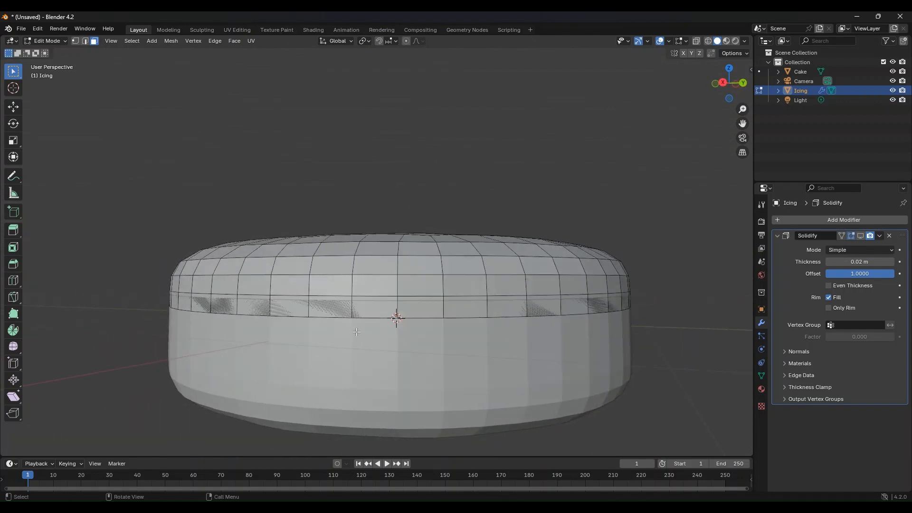
Switch to vertex selection and select one vertex on the Icing's lower rim
{"action": "left_click", "coordinate": [75, 41]}
{"action": "scroll", "coordinate": [347, 322], "scroll_direction": "up", "scroll_amount": 2}
{"action": "middle_click_drag", "start_coordinate": [347, 322], "coordinate": [384, 281]}
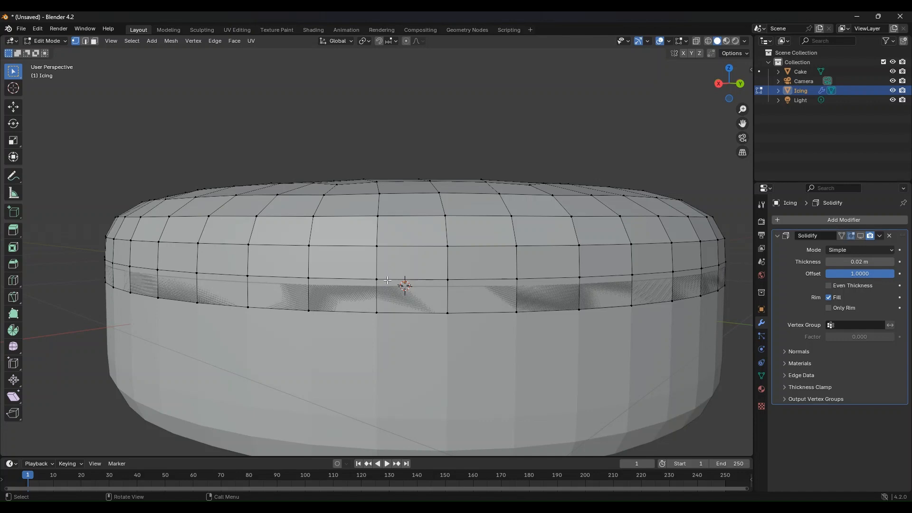
{"action": "left_click", "coordinate": [377, 311]}
Try moving the selected rim vertex along Z and sliding it along its edge
{"action": "key", "text": "g"}
{"action": "key", "text": "z"}
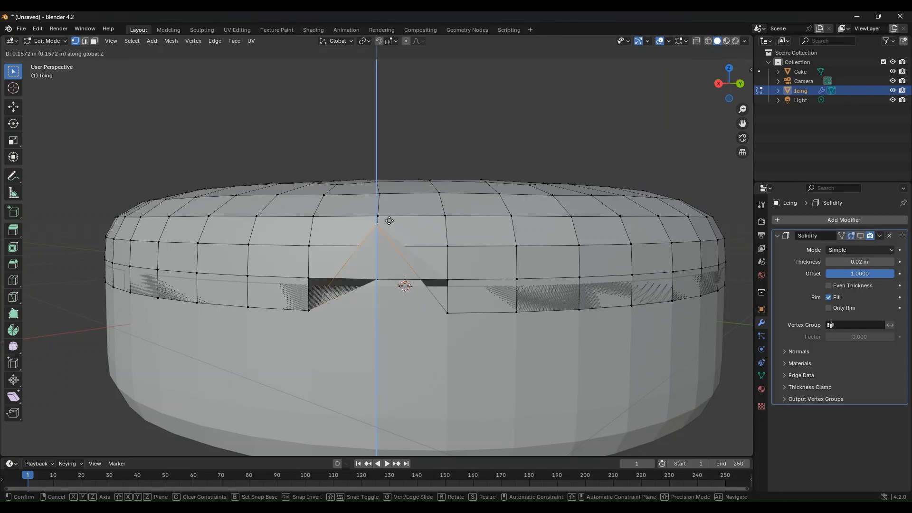
{"action": "key", "text": "g"}
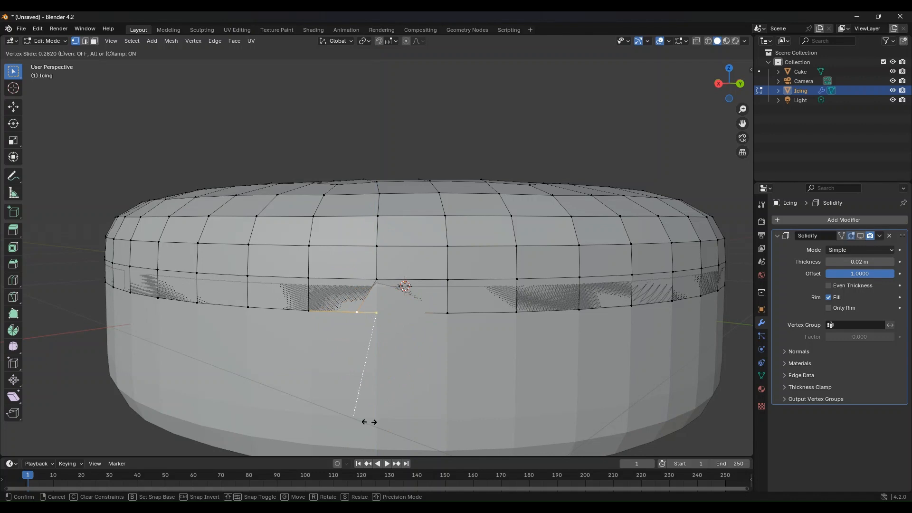
{"action": "right_click", "coordinate": [404, 334]}
Move the selected rim vertex freely by about -0.132 m in X, 0.142 m in Y and -0.049 m in Z
{"action": "key", "text": "g"}
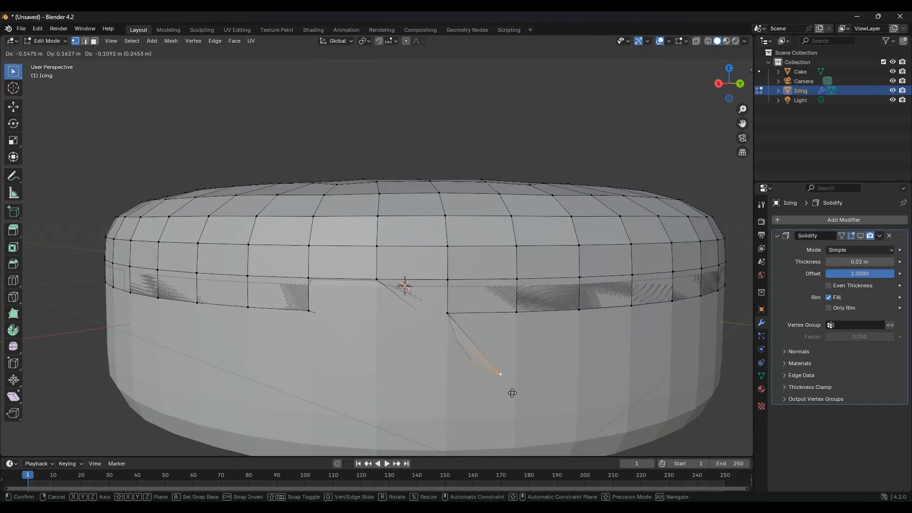
{"action": "left_click", "coordinate": [494, 356]}
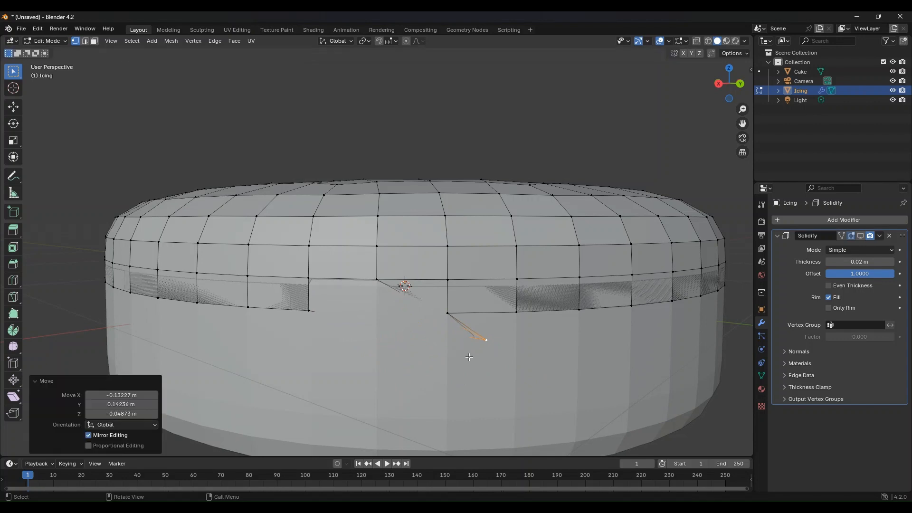
{"action": "middle_click_drag", "start_coordinate": [465, 345], "coordinate": [412, 342]}
Leave Edit Mode, show the Solidify modifier in the viewport, and examine the thickened rim around the displaced vertex from below
{"action": "key", "text": "Tab"}
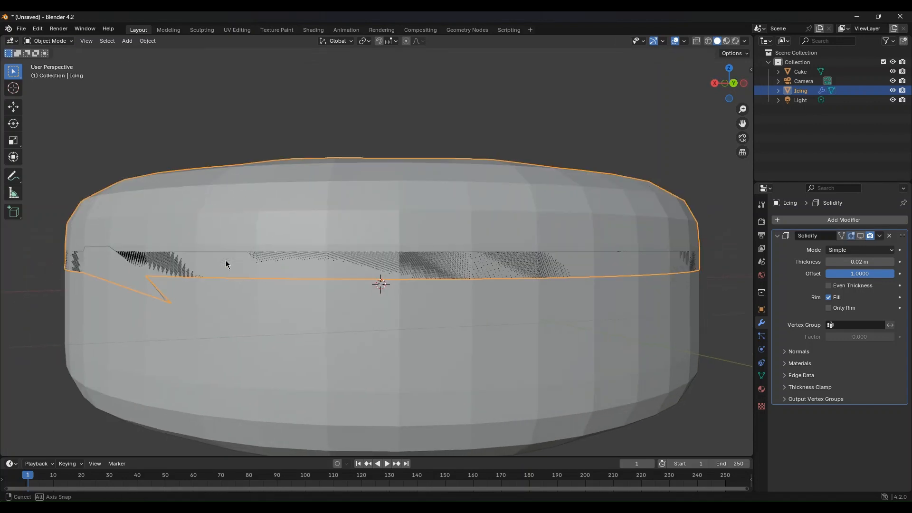
{"action": "middle_click_drag", "start_coordinate": [226, 260], "coordinate": [218, 271]}
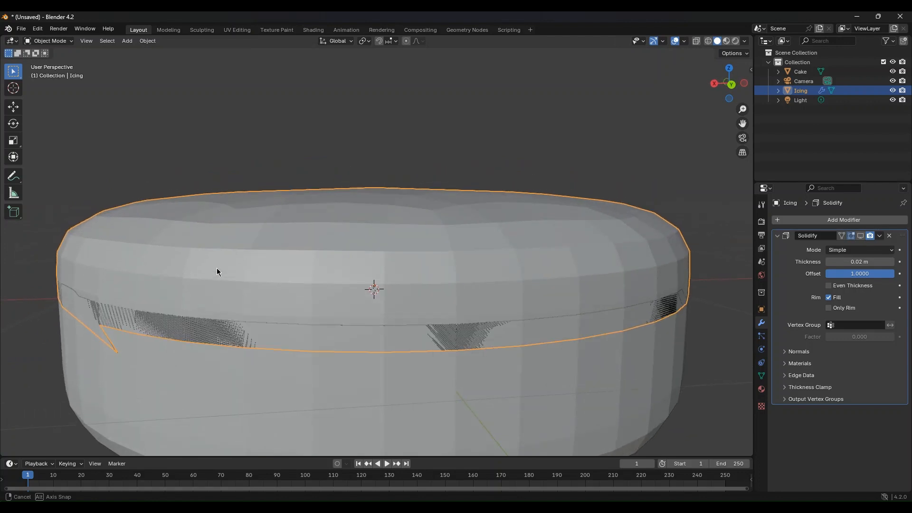
{"action": "left_click", "coordinate": [860, 237]}
{"action": "middle_click_drag", "start_coordinate": [354, 328], "coordinate": [366, 301]}
{"action": "middle_click_drag", "start_coordinate": [319, 194], "coordinate": [343, 204], "text": "shift"}
{"action": "middle_click_drag", "start_coordinate": [352, 167], "coordinate": [346, 198]}
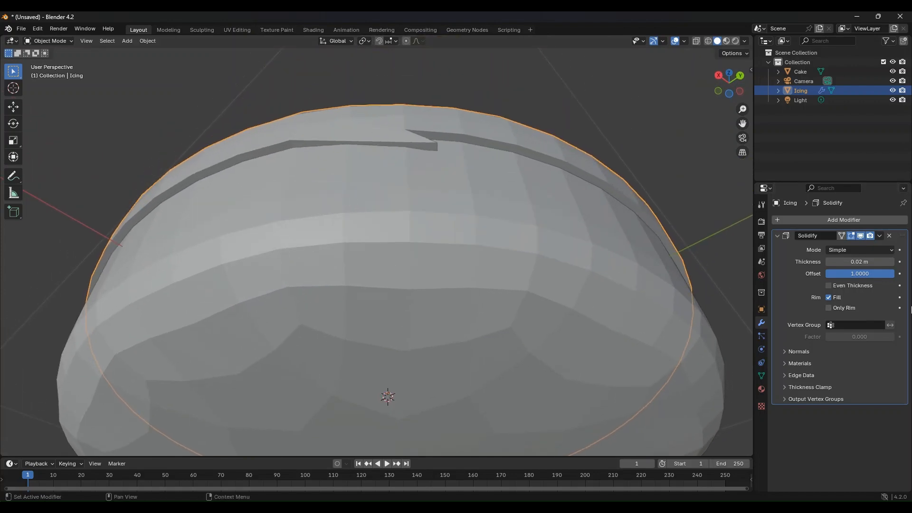
With Solidify hidden, return to Edit Mode and move the displaced rim vertex about -0.148 m in X, 0.183 m in Y and 0.018 m in Z
{"action": "left_click", "coordinate": [860, 235]}
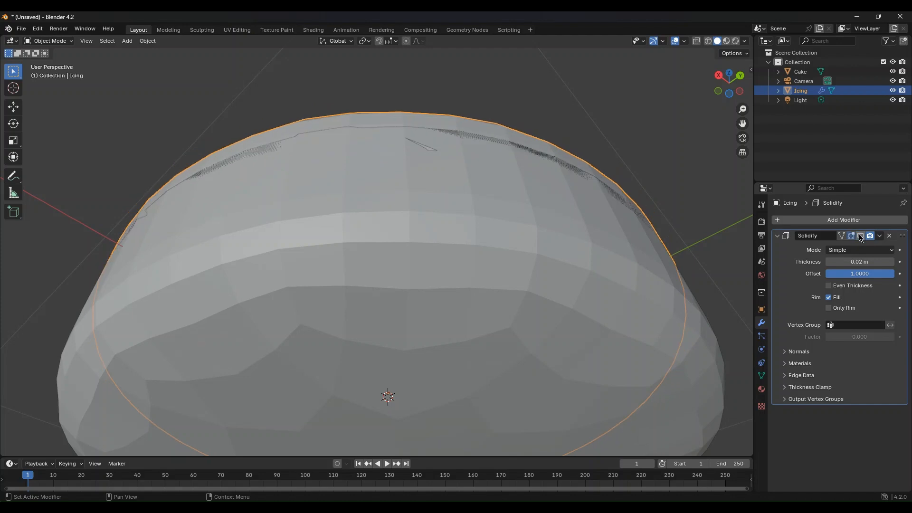
{"action": "key", "text": "Tab"}
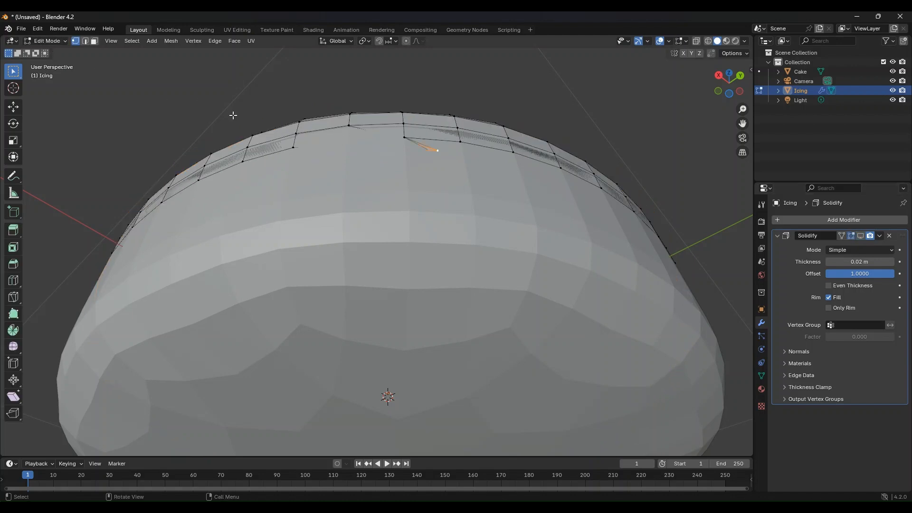
{"action": "key", "text": "g"}
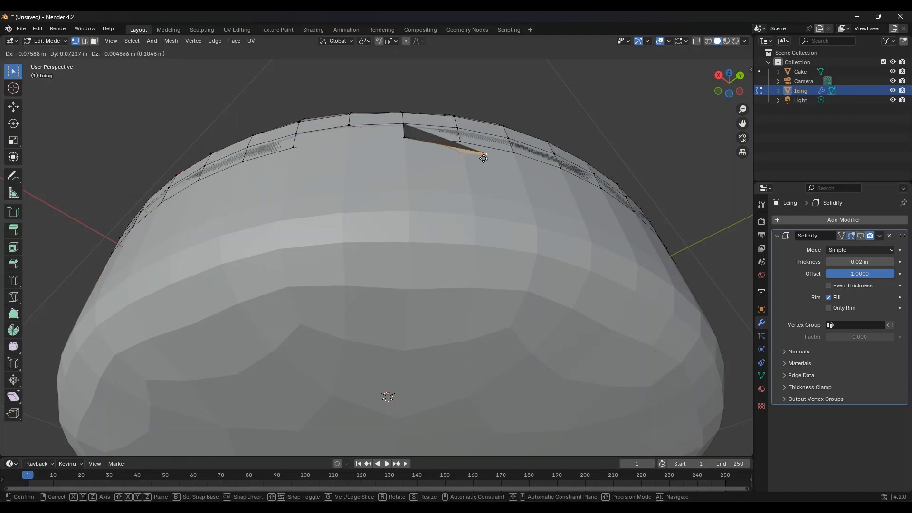
{"action": "left_click", "coordinate": [543, 145]}
Show the Solidify modifier in the viewport again and inspect the stretched rim from the side
{"action": "middle_click_drag", "start_coordinate": [522, 184], "coordinate": [521, 207]}
{"action": "left_click", "coordinate": [862, 237]}
{"action": "middle_click_drag", "start_coordinate": [600, 226], "coordinate": [625, 252]}
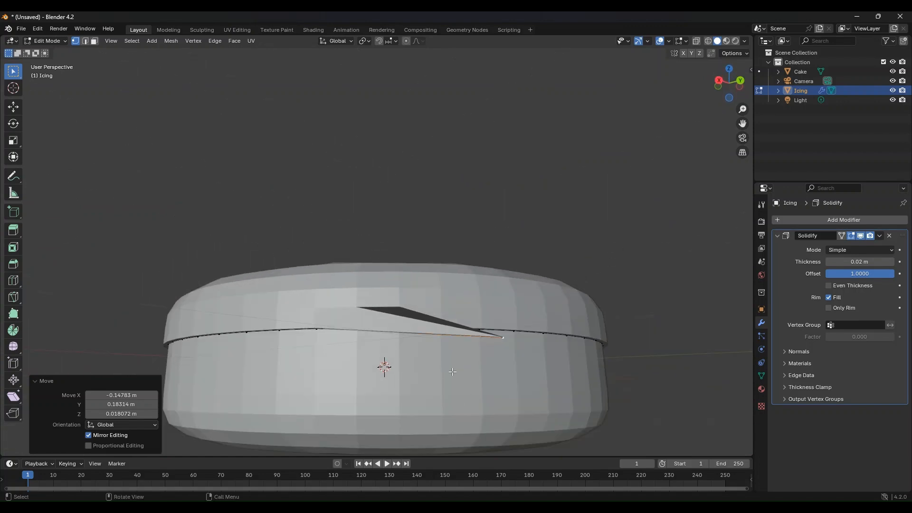
Undo the moves of the icing's rim vertex and hide the Solidify modifier in the viewport while in Edit Mode
{"action": "key", "text": "ctrl+z"}
{"action": "key", "text": "Tab"}
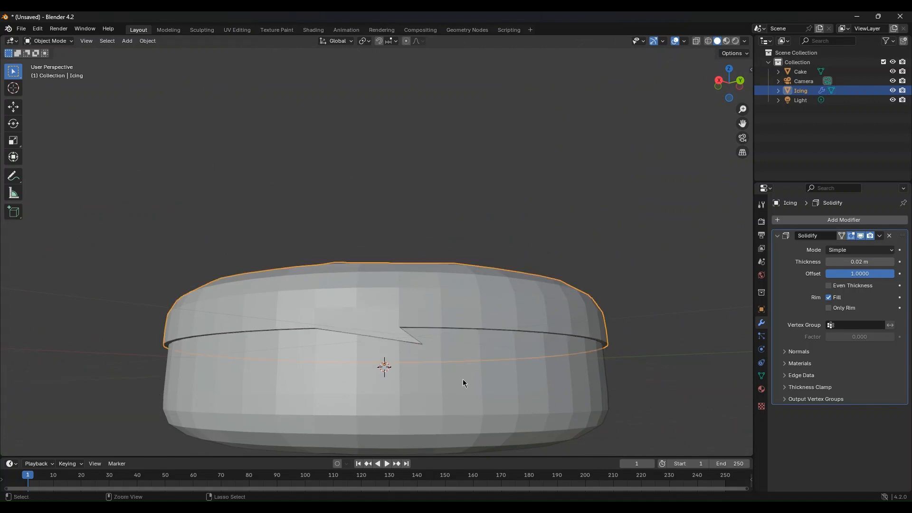
{"action": "key", "text": "Tab"}
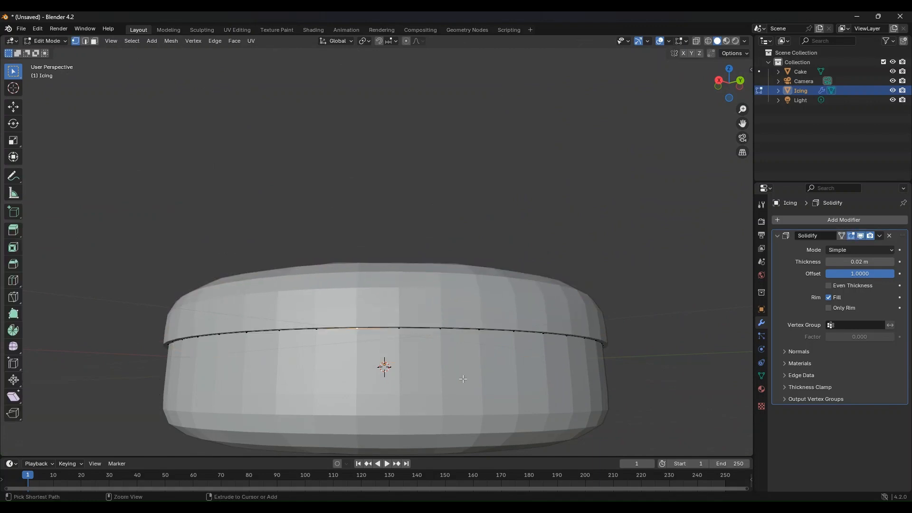
{"action": "left_click", "coordinate": [851, 236]}
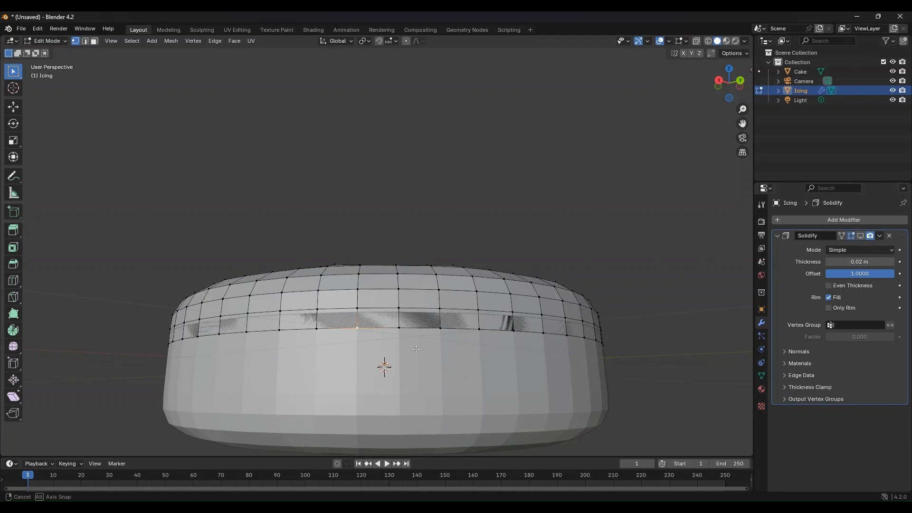
{"action": "middle_click_drag", "start_coordinate": [415, 347], "coordinate": [395, 313]}
{"action": "scroll", "coordinate": [394, 313], "scroll_direction": "up", "scroll_amount": 1}
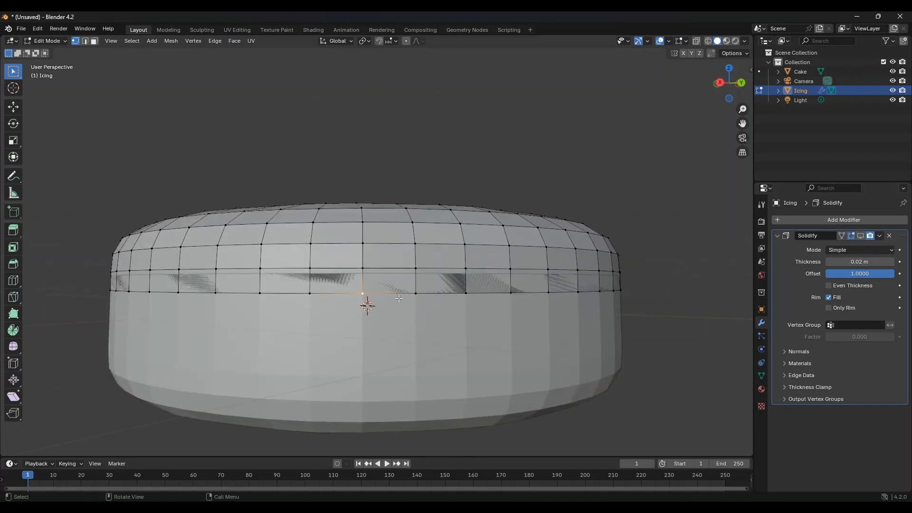
{"action": "left_click", "coordinate": [310, 293], "text": "shift"}
{"action": "left_click", "coordinate": [365, 267], "text": "shift"}
{"action": "left_click", "coordinate": [413, 268], "text": "shift"}
{"action": "left_click", "coordinate": [416, 294], "text": "shift"}
{"action": "key", "text": "g"}
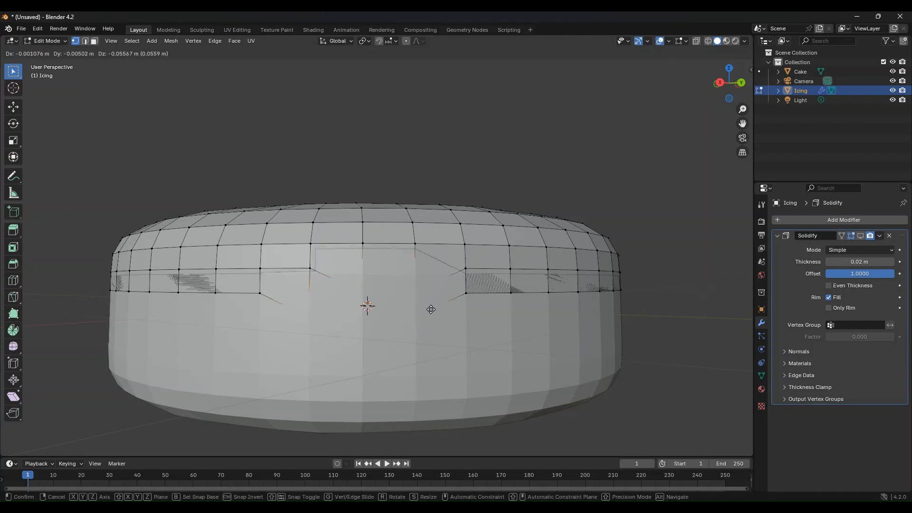
{"action": "right_click", "coordinate": [434, 297]}
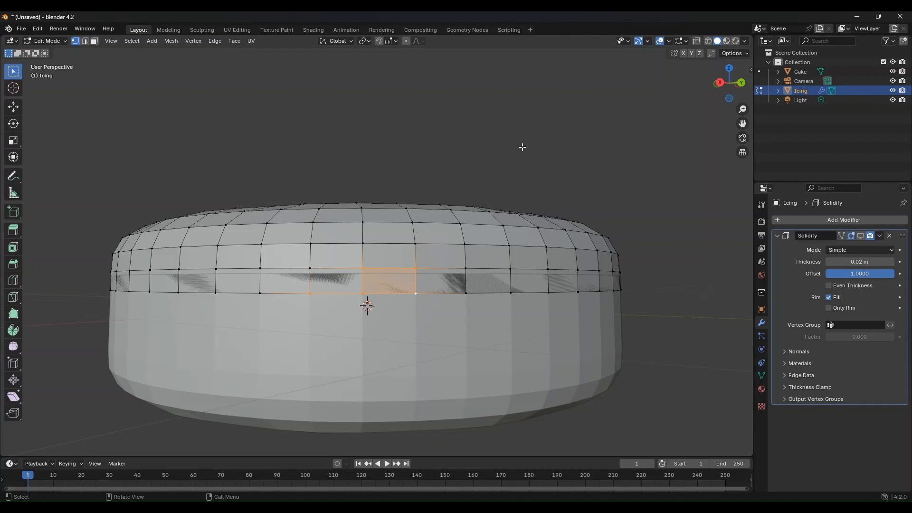
{"action": "left_click", "coordinate": [449, 149]}
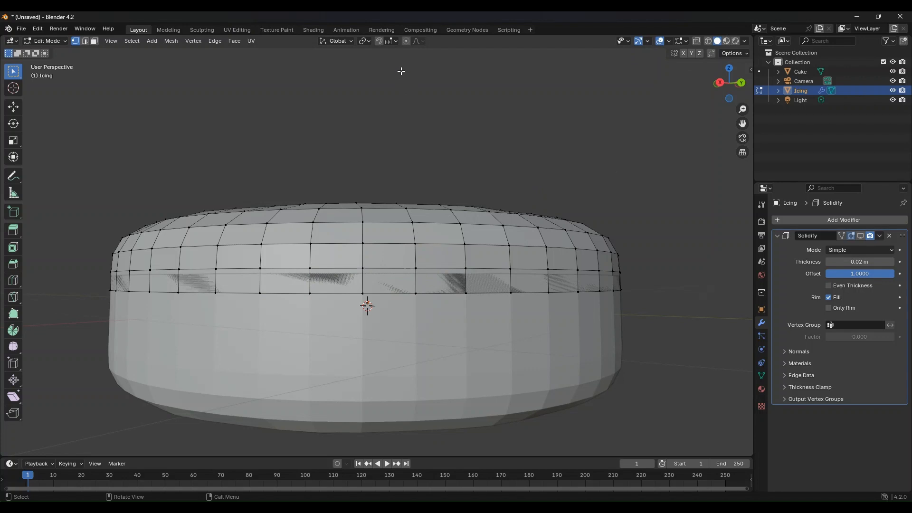
Turn on proportional editing, select the front vertex on the icing's lower rim and try moving it with a 1 m proportional size
{"action": "left_click", "coordinate": [406, 41]}
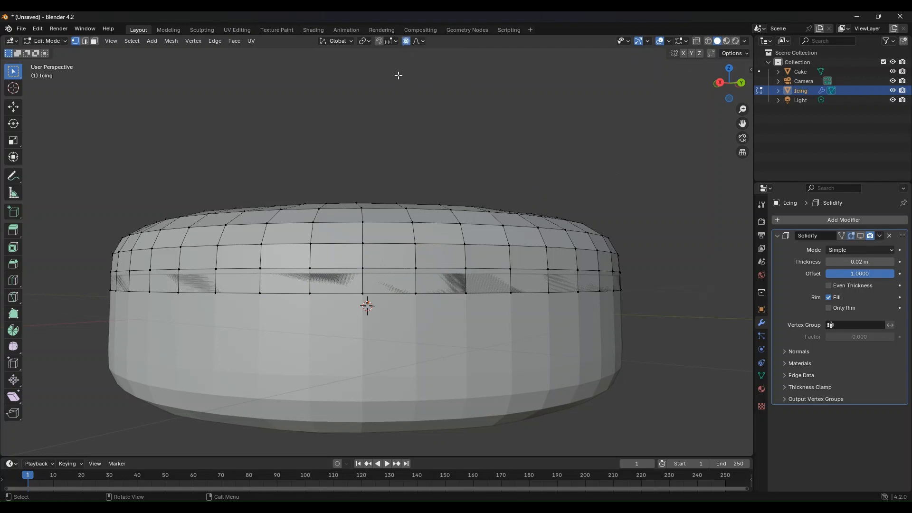
{"action": "left_click", "coordinate": [363, 293]}
{"action": "key", "text": "g"}
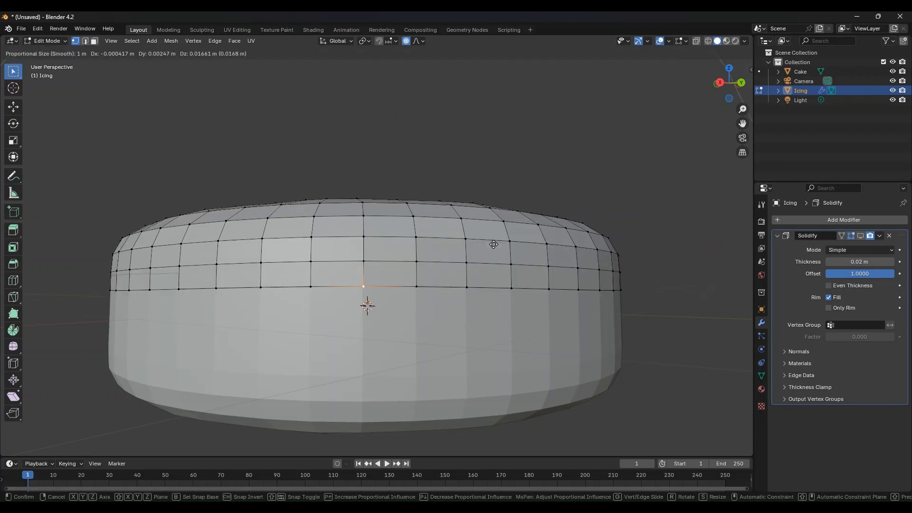
{"action": "right_click", "coordinate": [493, 244]}
Examine how far the proportional influence reaches around the front rim vertex during a trial move, seen from far out
{"action": "scroll", "coordinate": [457, 259], "scroll_direction": "down", "scroll_amount": 6}
{"action": "middle_click_drag", "start_coordinate": [445, 262], "coordinate": [443, 280]}
{"action": "scroll", "coordinate": [443, 280], "scroll_direction": "down", "scroll_amount": 4}
{"action": "key", "text": "g"}
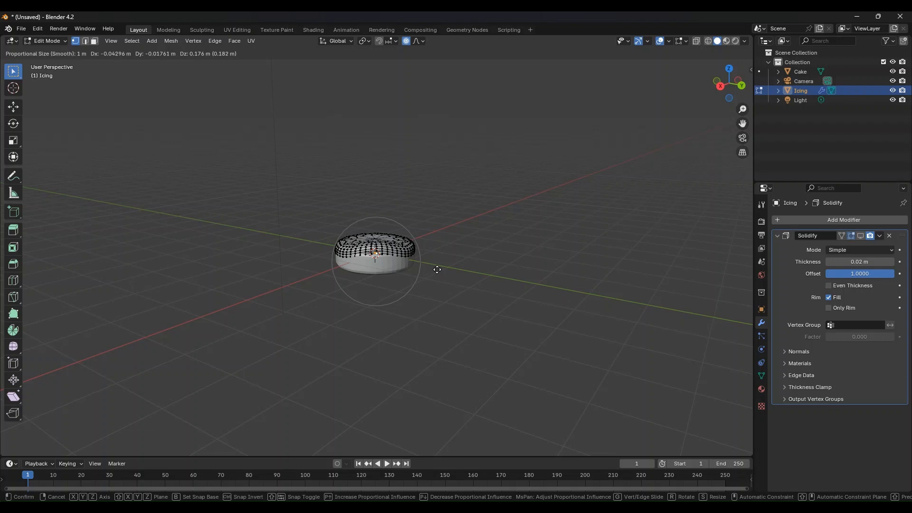
{"action": "right_click", "coordinate": [431, 275]}
Reduce the proportional size to about 0.198 m and move the rim vertex about 0.038 m in X, 0.008 m in Y and -0.179 m in Z
{"action": "scroll", "coordinate": [430, 275], "scroll_direction": "up", "scroll_amount": 6}
{"action": "middle_click_drag", "start_coordinate": [414, 266], "coordinate": [413, 263]}
{"action": "scroll", "coordinate": [413, 262], "scroll_direction": "up", "scroll_amount": 2}
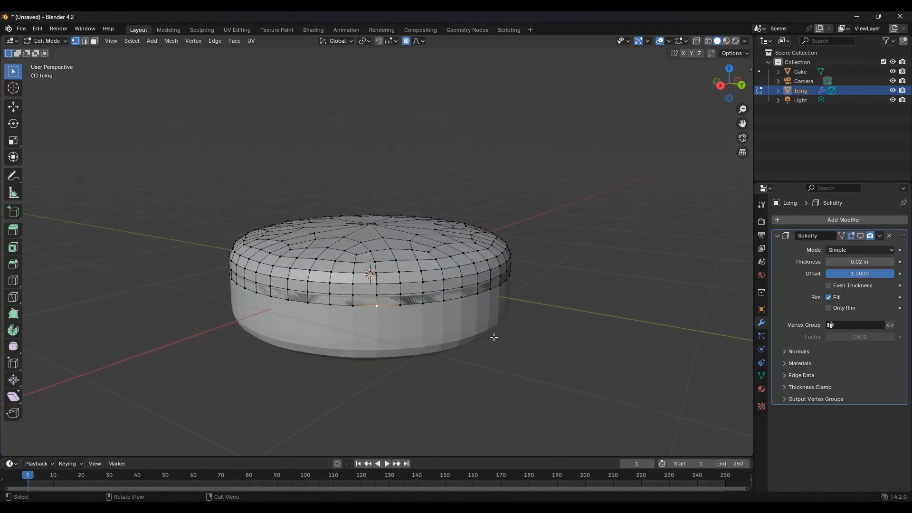
{"action": "key", "text": "g"}
{"action": "scroll", "coordinate": [490, 360], "scroll_direction": "up", "scroll_amount": 4}
{"action": "scroll", "coordinate": [487, 362], "scroll_direction": "up", "scroll_amount": 9}
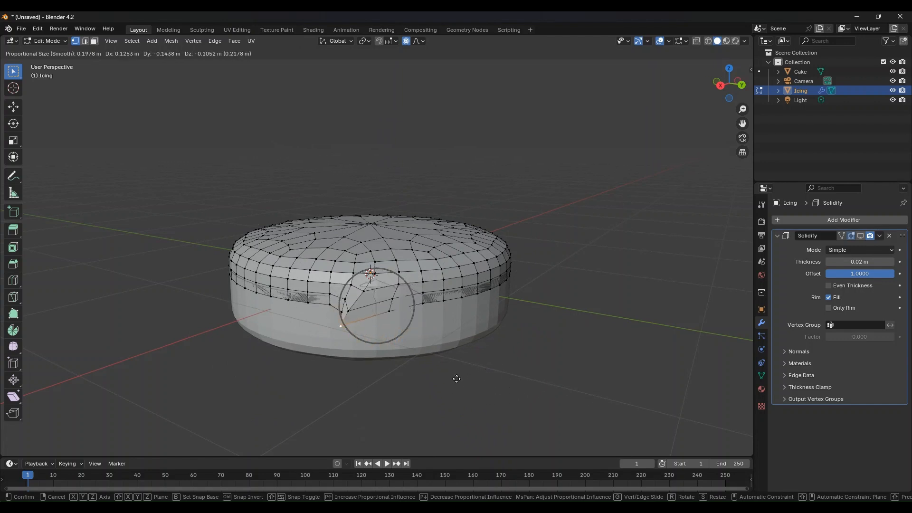
{"action": "left_click", "coordinate": [490, 392]}
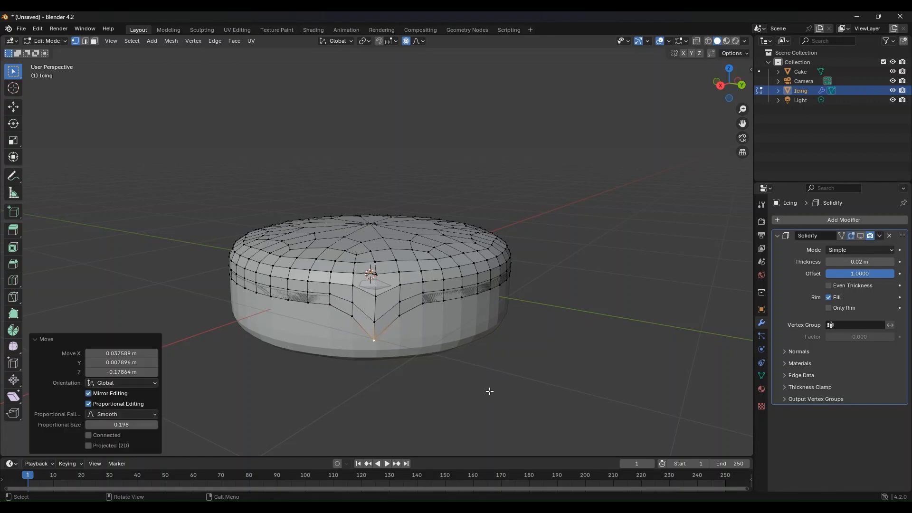
Leave Edit Mode, shade the icing smooth and show its Solidify modifier in the viewport
{"action": "middle_click_drag", "start_coordinate": [447, 380], "coordinate": [459, 345]}
{"action": "right_click", "coordinate": [391, 258]}
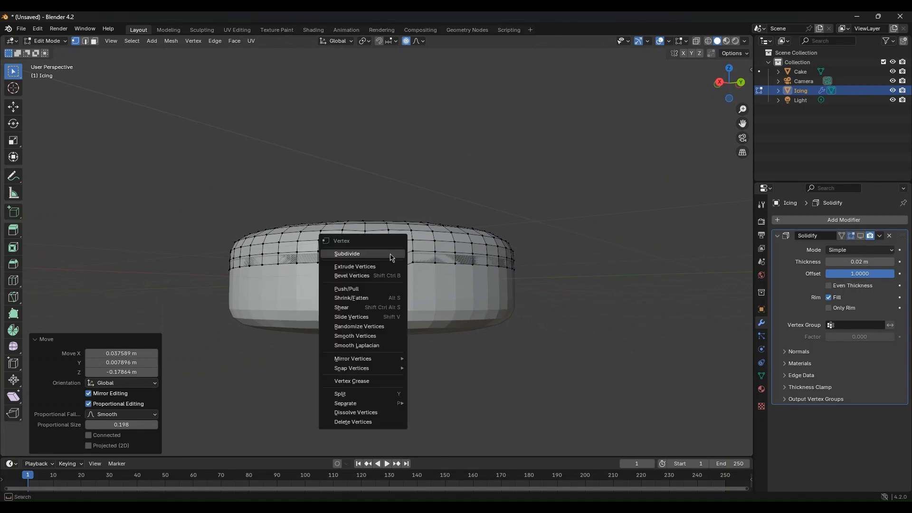
{"action": "key", "text": "Escape"}
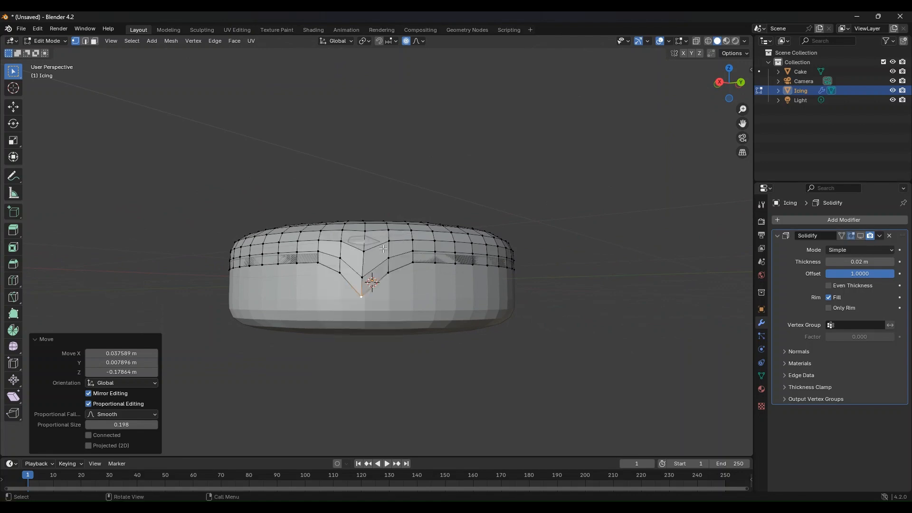
{"action": "key", "text": "Tab"}
{"action": "right_click", "coordinate": [384, 250]}
{"action": "left_click", "coordinate": [333, 230]}
{"action": "right_click", "coordinate": [385, 252]}
{"action": "left_click", "coordinate": [861, 237]}
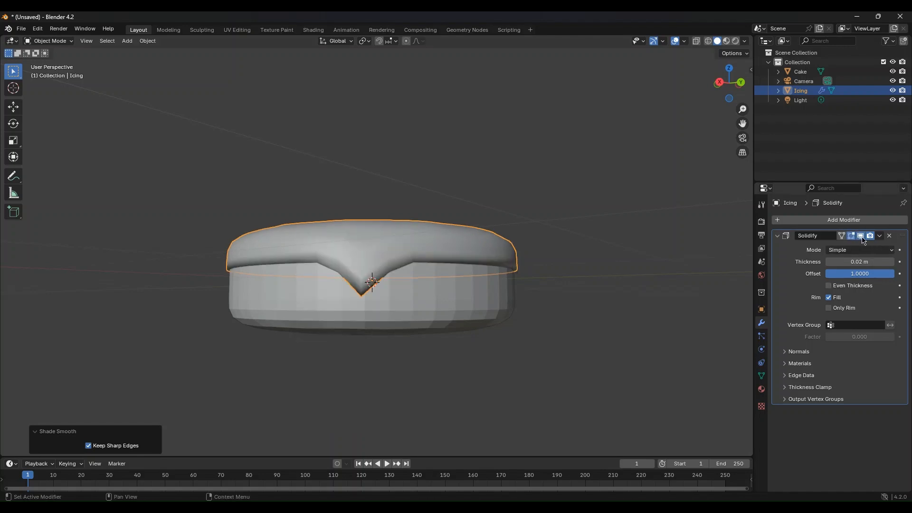
Set the icing object to flat shading
{"action": "right_click", "coordinate": [356, 260]}
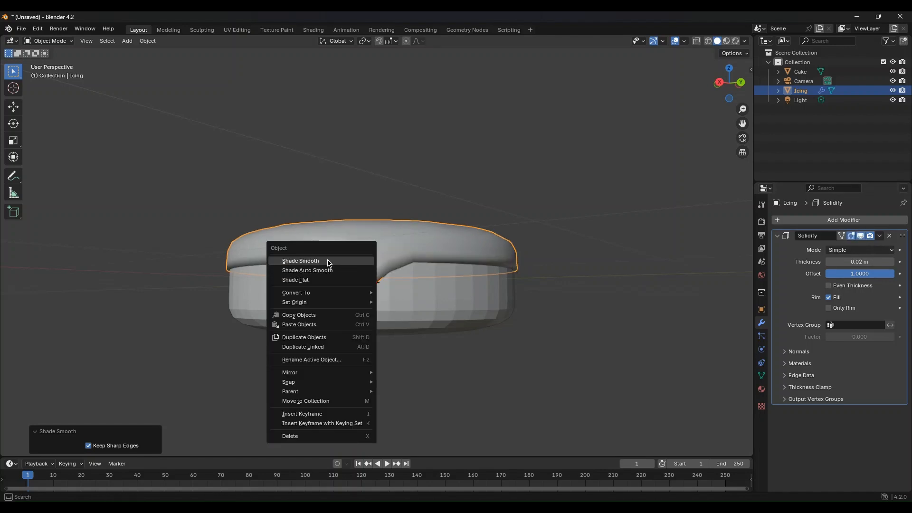
{"action": "left_click", "coordinate": [324, 279]}
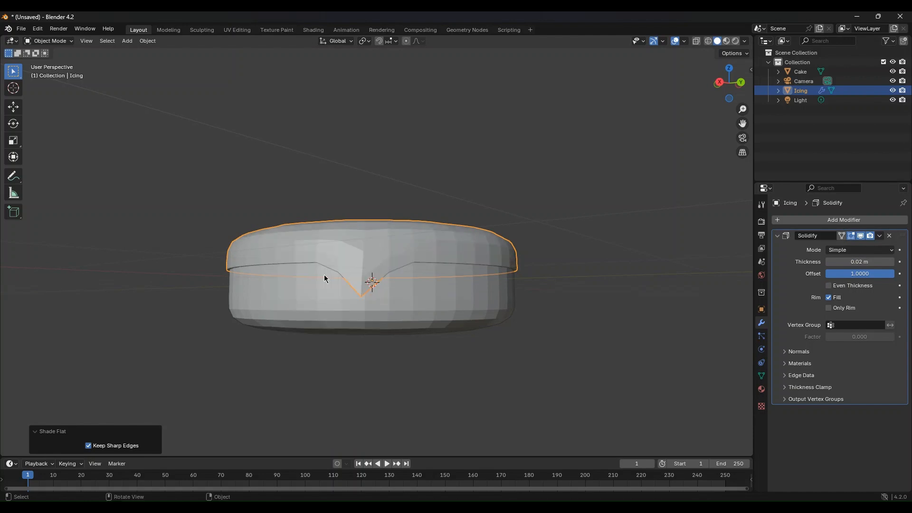
{"action": "right_click", "coordinate": [357, 262]}
{"action": "left_click", "coordinate": [342, 264]}
With Solidify hidden in the viewport, examine from several sides how the pulled-down icing tip sits against the cake's surface
{"action": "middle_click_drag", "start_coordinate": [373, 277], "coordinate": [444, 279]}
{"action": "left_click", "coordinate": [860, 236]}
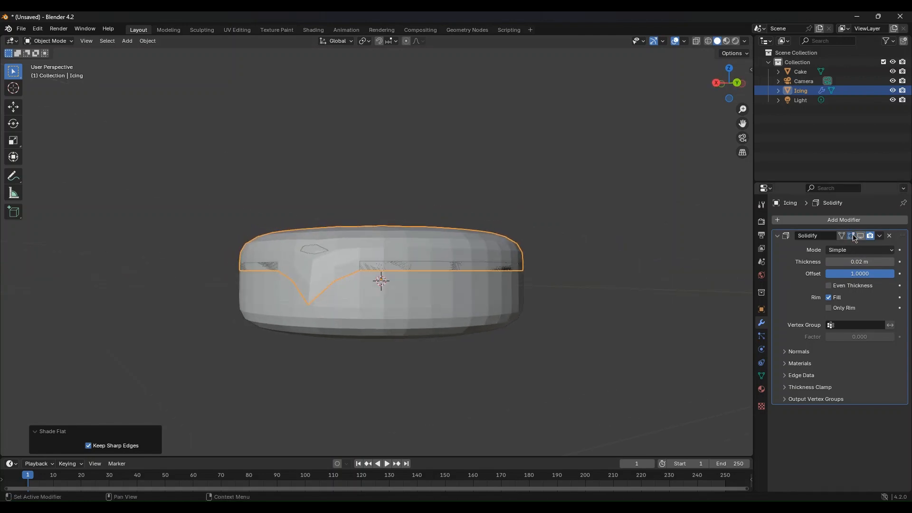
{"action": "scroll", "coordinate": [166, 314], "scroll_direction": "up", "scroll_amount": 3}
{"action": "middle_click_drag", "start_coordinate": [192, 306], "coordinate": [221, 315]}
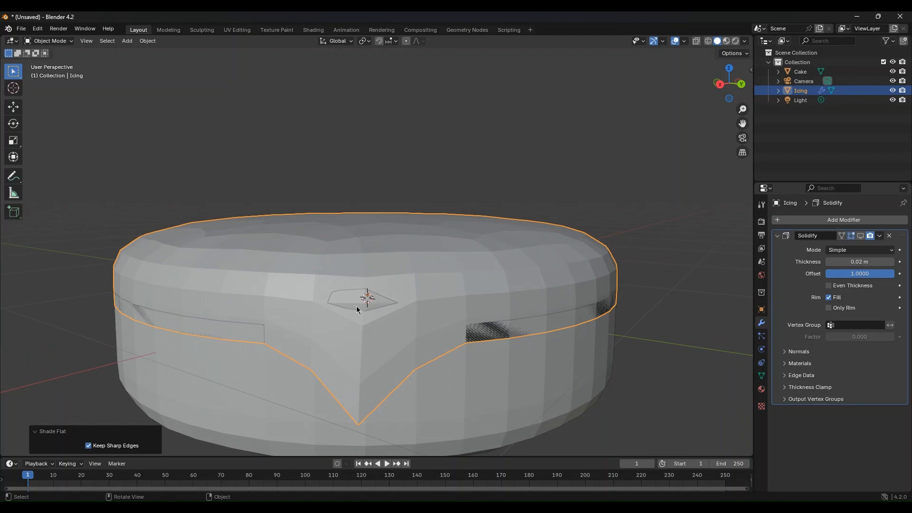
{"action": "middle_click_drag", "start_coordinate": [392, 310], "coordinate": [420, 297]}
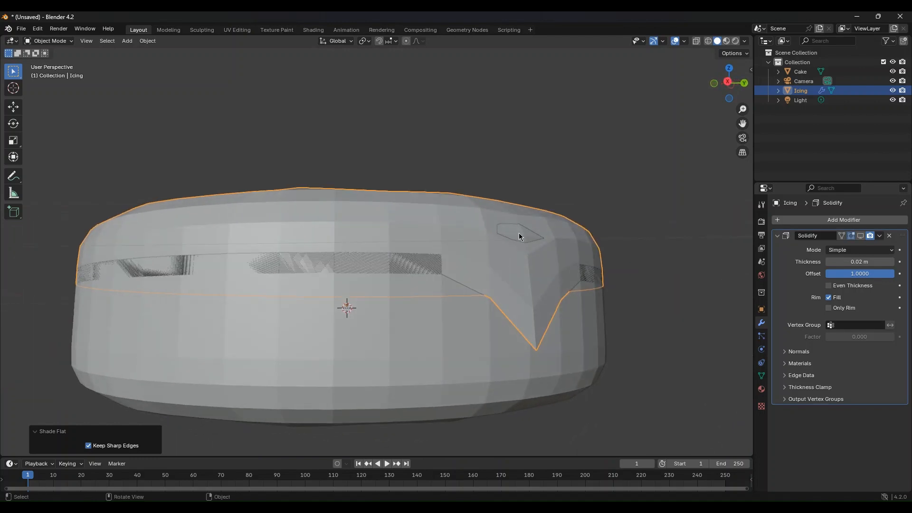
{"action": "middle_click_drag", "start_coordinate": [470, 317], "coordinate": [274, 318], "text": "shift"}
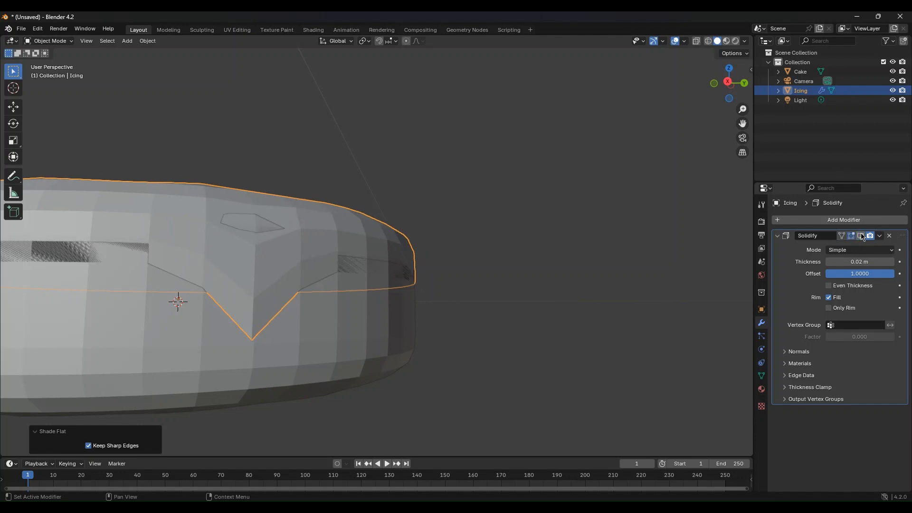
{"action": "middle_click_drag", "start_coordinate": [316, 255], "coordinate": [372, 250]}
{"action": "middle_click_drag", "start_coordinate": [468, 310], "coordinate": [464, 336]}
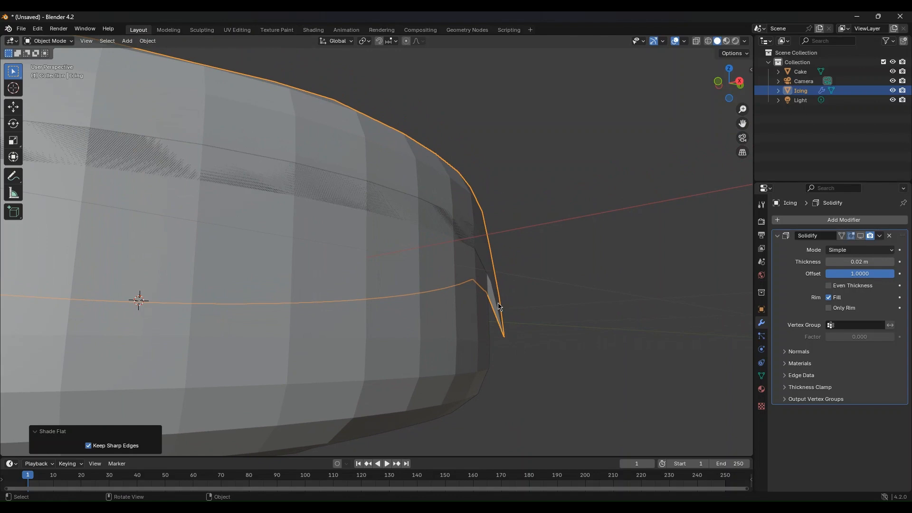
{"action": "mouse_move", "coordinate": [510, 320]}
{"action": "middle_mouse_down"}
{"action": "mouse_move", "coordinate": [430, 332]}
{"action": "mouse_move", "coordinate": [501, 326]}
{"action": "middle_mouse_up"}
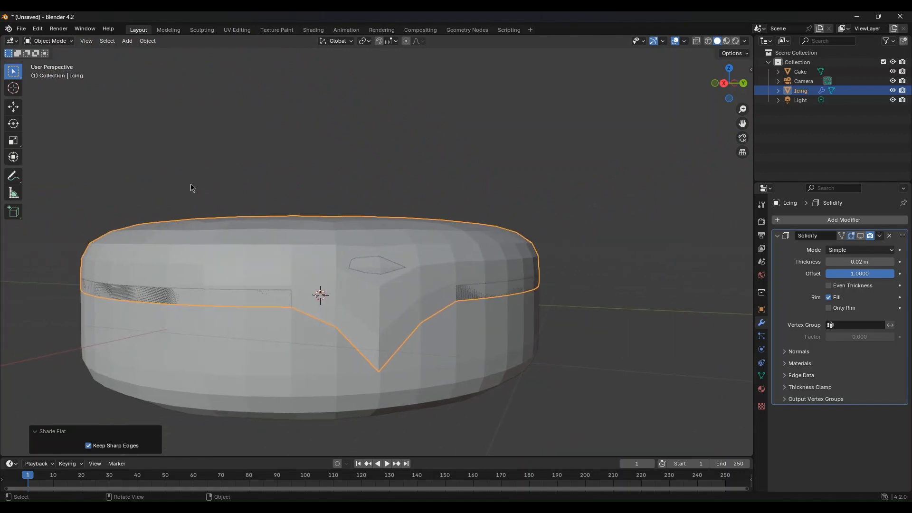
{"action": "scroll", "coordinate": [276, 206], "scroll_direction": "up", "scroll_amount": 1}
{"action": "middle_click_drag", "start_coordinate": [276, 206], "coordinate": [258, 210]}
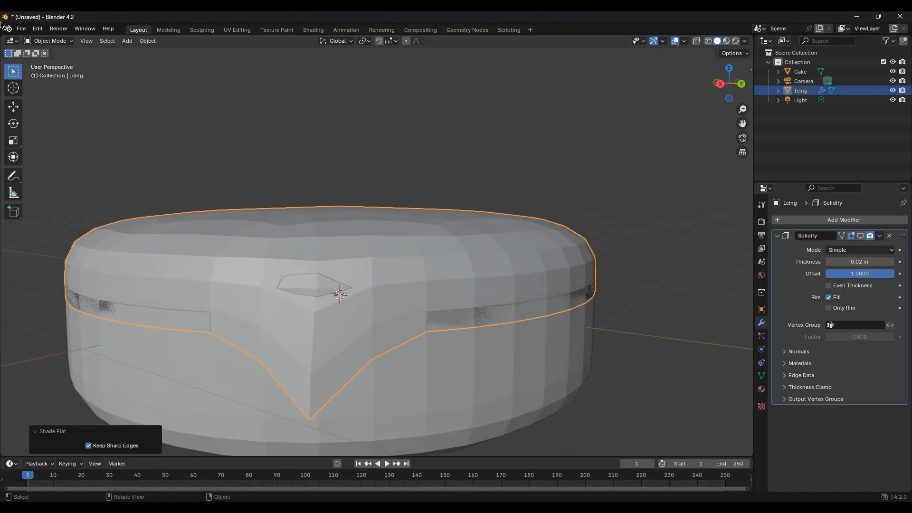
Switch the viewport to Material Preview shading and, in Edit Mode, undo the proportional move of the front rim vertex
{"action": "left_click", "coordinate": [48, 41]}
{"action": "left_click", "coordinate": [52, 61]}
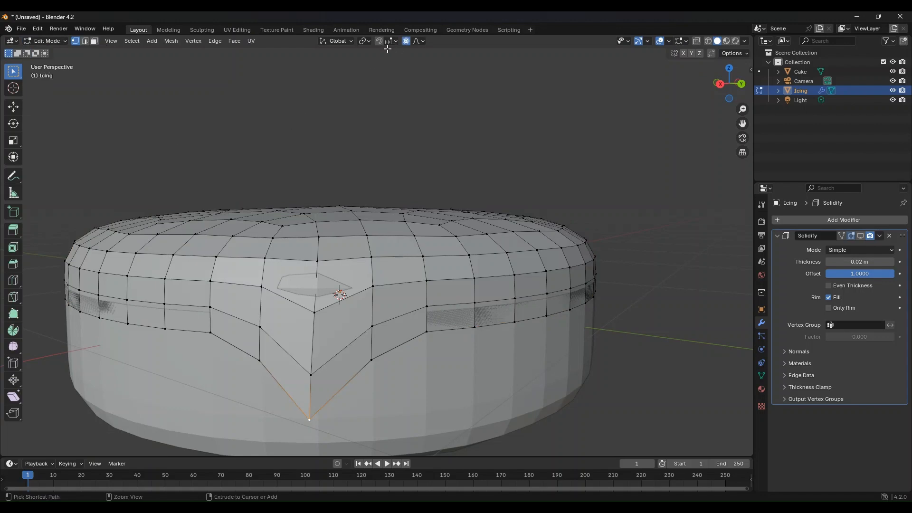
{"action": "key", "text": "z"}
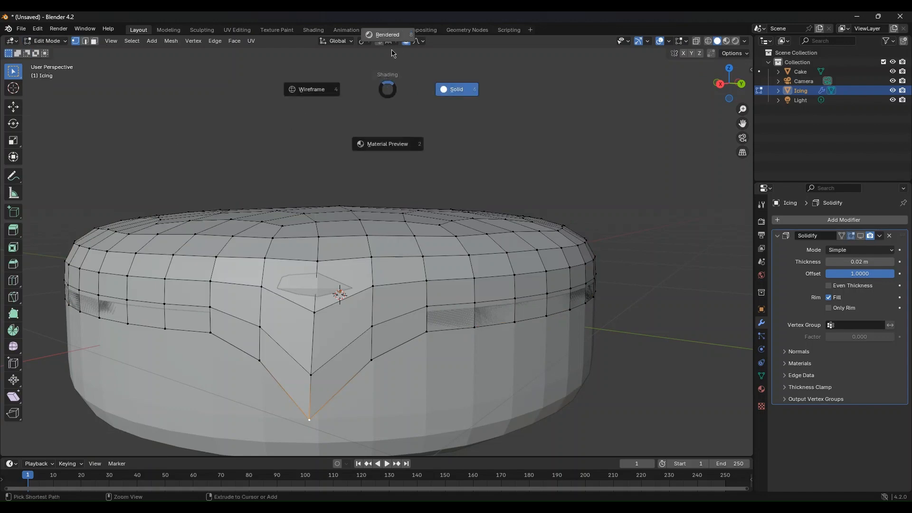
{"action": "left_click", "coordinate": [395, 99]}
{"action": "key", "text": "Tab"}
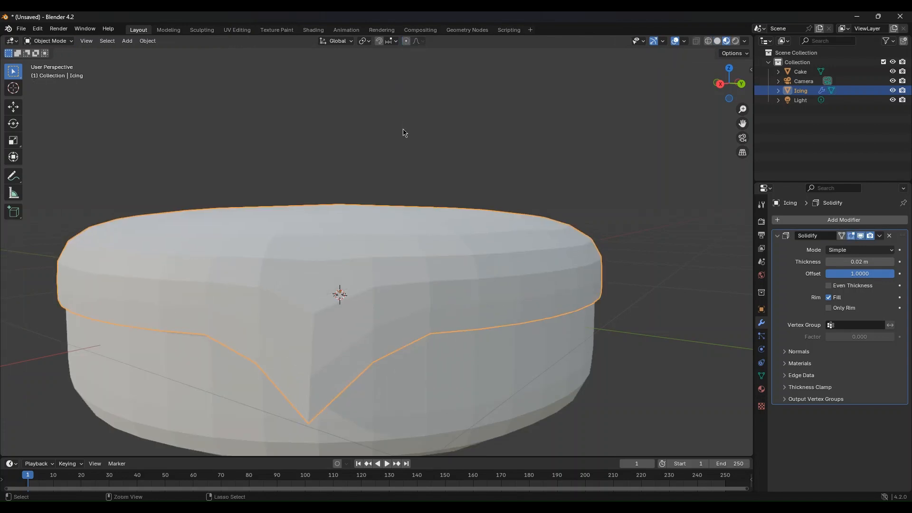
{"action": "key", "text": "Tab"}
{"action": "key", "text": "ctrl+z"}
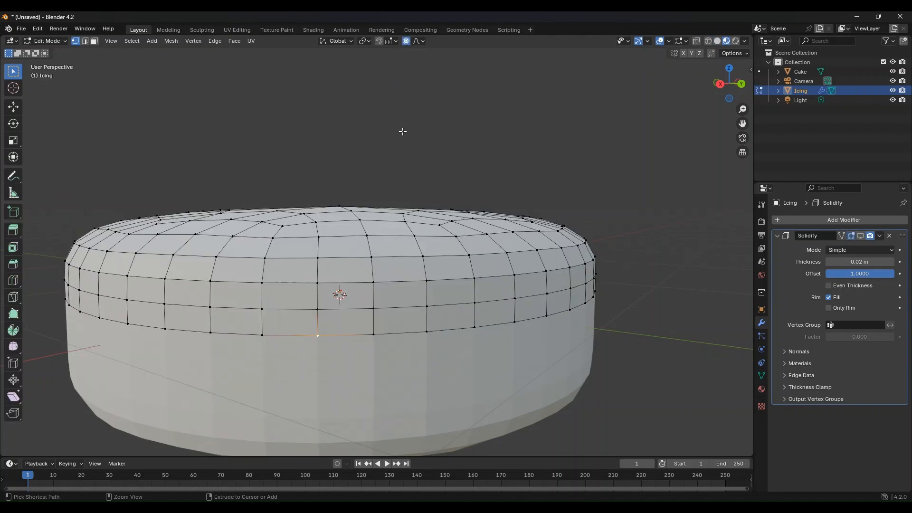
Turn on snapping during transforms and try moving the front rim vertex
{"action": "left_click", "coordinate": [390, 41]}
{"action": "left_click", "coordinate": [394, 42]}
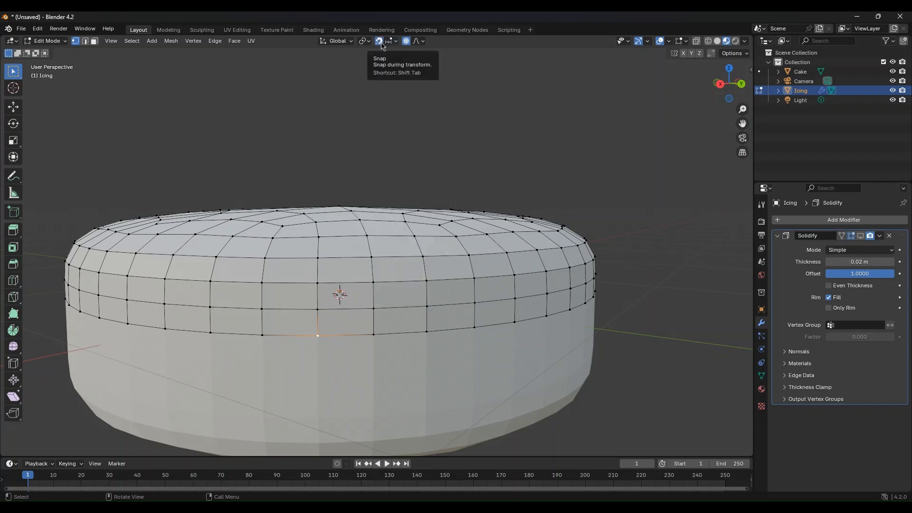
{"action": "scroll", "coordinate": [353, 188], "scroll_direction": "down", "scroll_amount": 2}
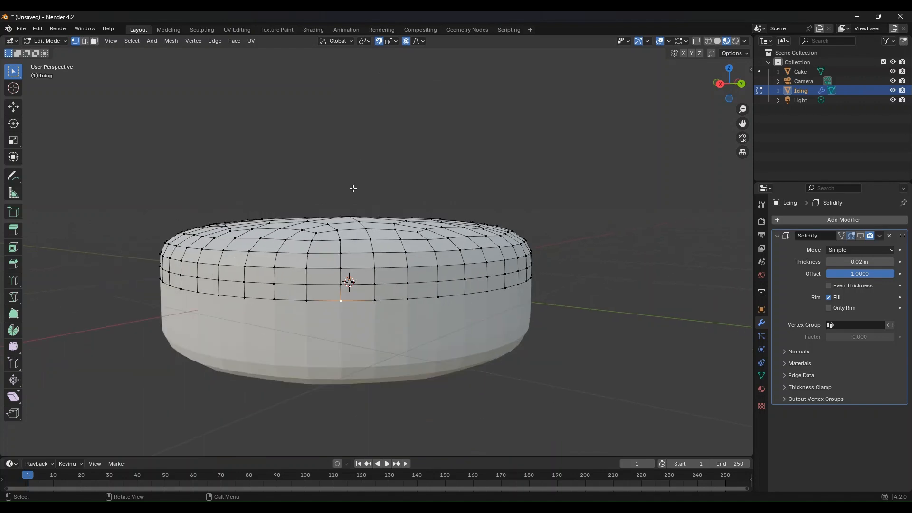
{"action": "key", "text": "g"}
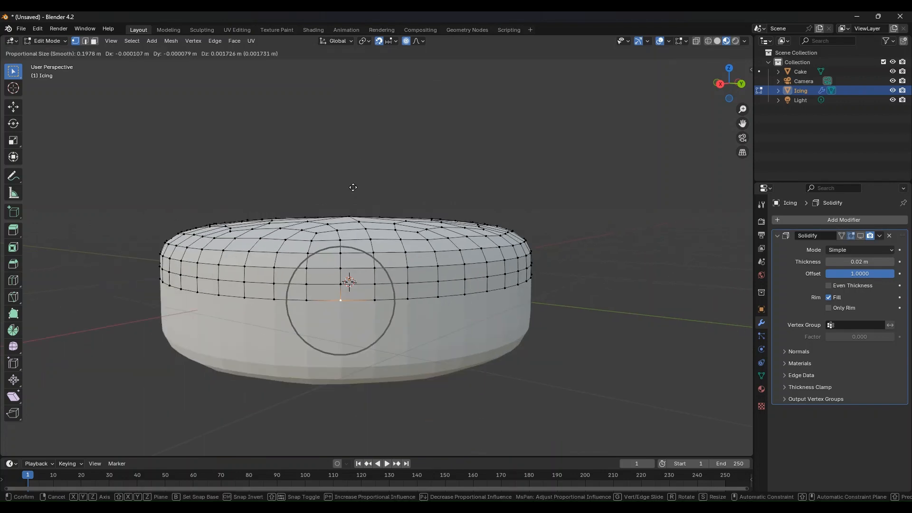
{"action": "right_click", "coordinate": [397, 82]}
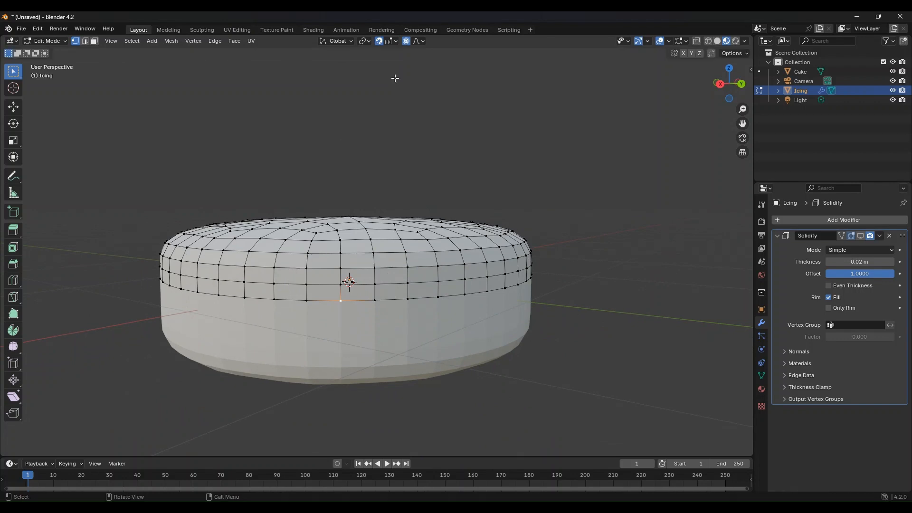
Change the snap target and move the front rim vertex proportionally by about 0.242 m in X, 0.419 m in Y and -0.072 m in Z
{"action": "left_click", "coordinate": [395, 41]}
{"action": "left_click", "coordinate": [381, 100]}
{"action": "key", "text": "g"}
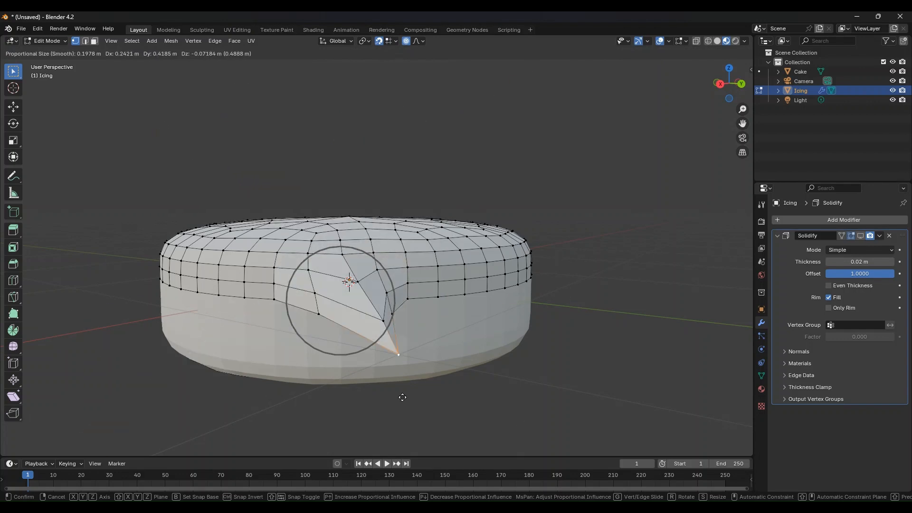
{"action": "left_click", "coordinate": [478, 320]}
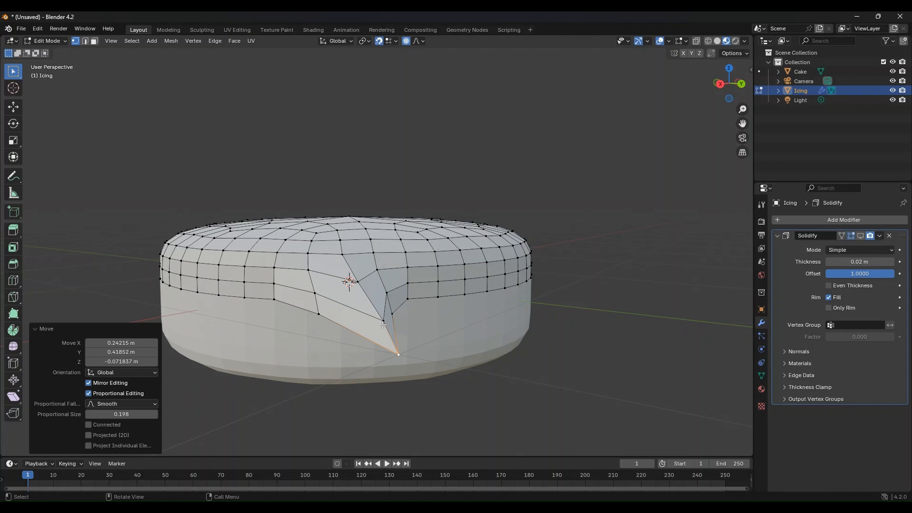
Undo the last proportional move of the front rim vertex and set the snap target to Face Project
{"action": "left_click", "coordinate": [461, 416]}
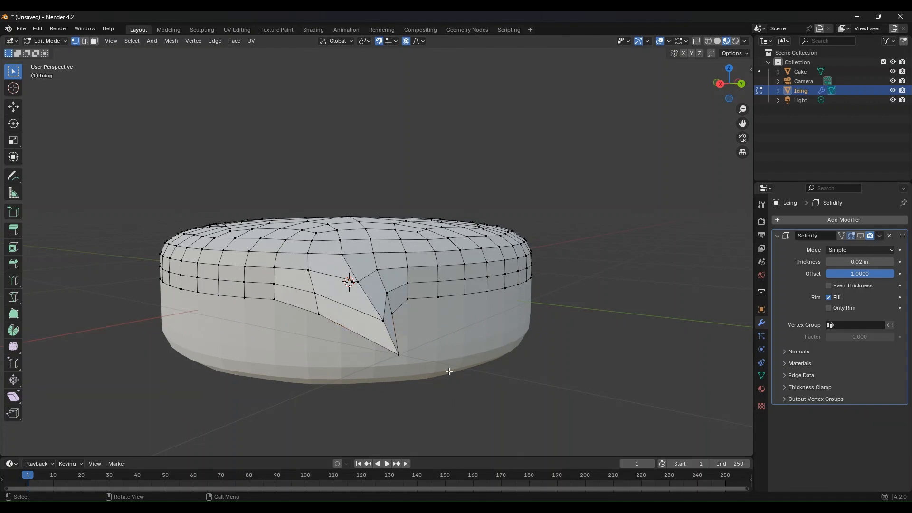
{"action": "key", "text": "ctrl+z"}
{"action": "key", "text": "ctrl+z"}
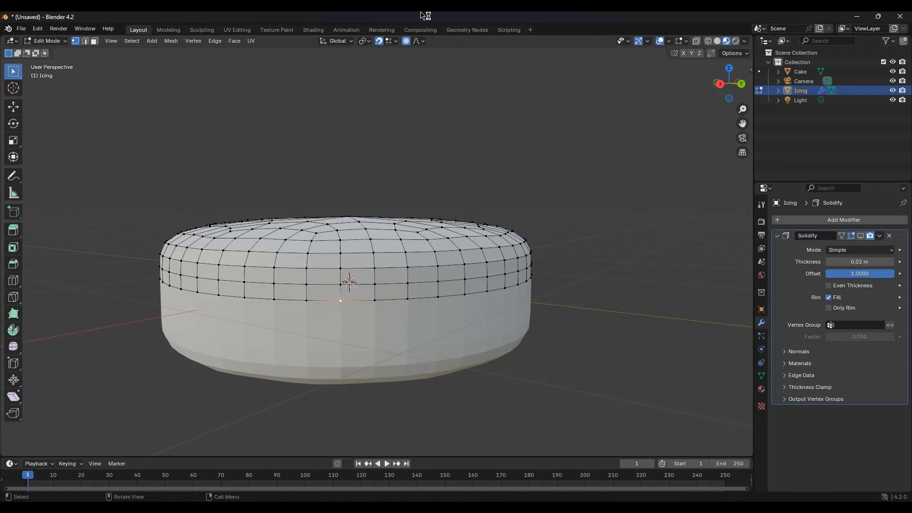
{"action": "left_click", "coordinate": [395, 41]}
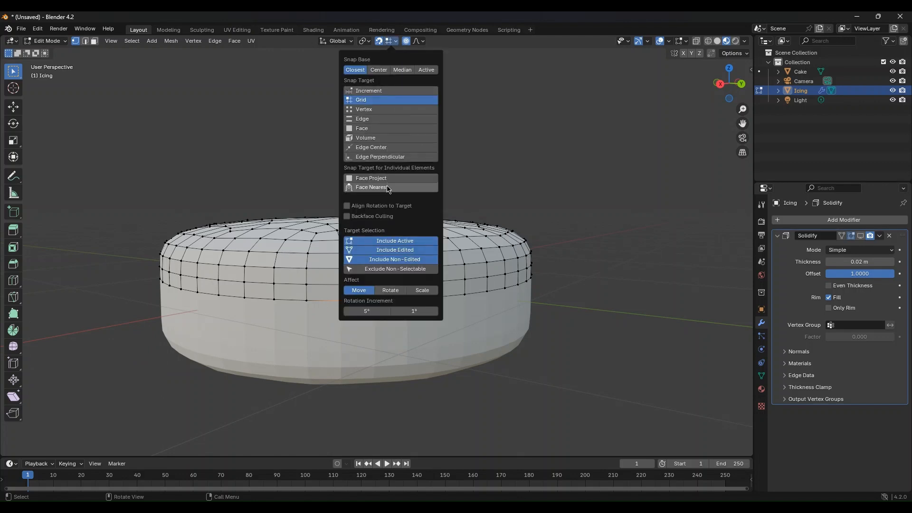
{"action": "left_click", "coordinate": [373, 179]}
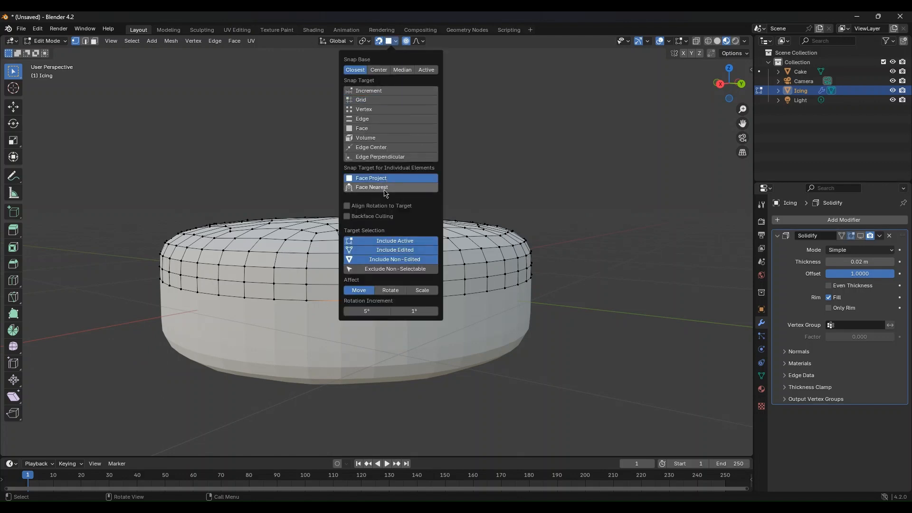
{"action": "mouse_move", "coordinate": [417, 185]}
{"action": "middle_mouse_down"}
{"action": "mouse_move", "coordinate": [459, 165]}
{"action": "mouse_move", "coordinate": [425, 183]}
{"action": "middle_mouse_up"}
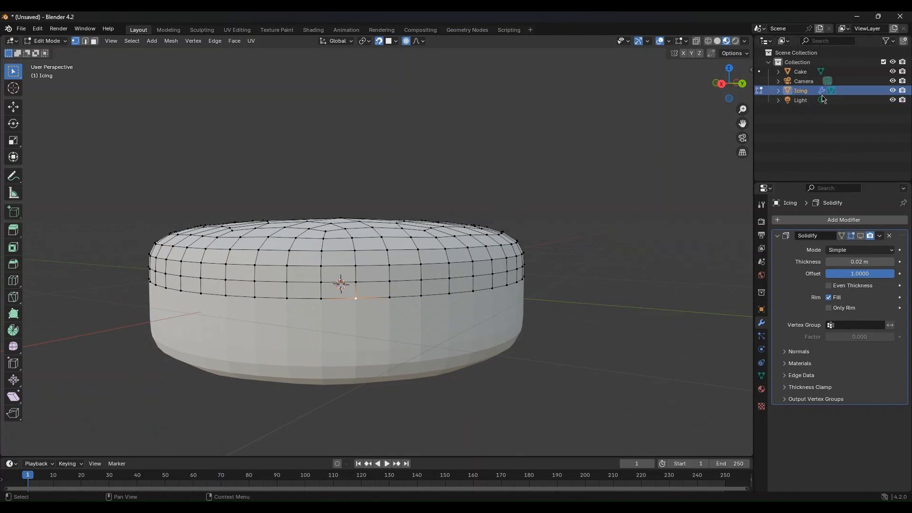
Pull the front rim vertex of the icing down by about 0.117 m with a proportional size of about 0.239
{"action": "middle_click_drag", "start_coordinate": [465, 248], "coordinate": [294, 308]}
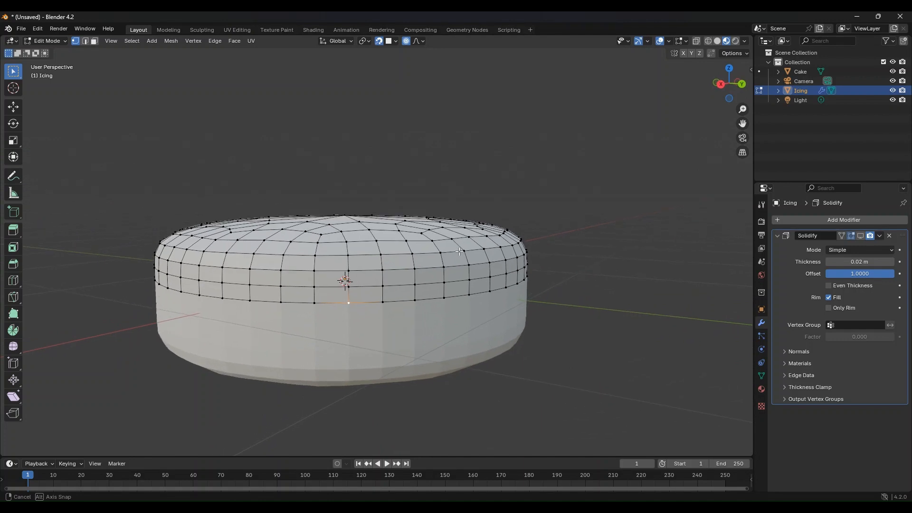
{"action": "key", "text": "g"}
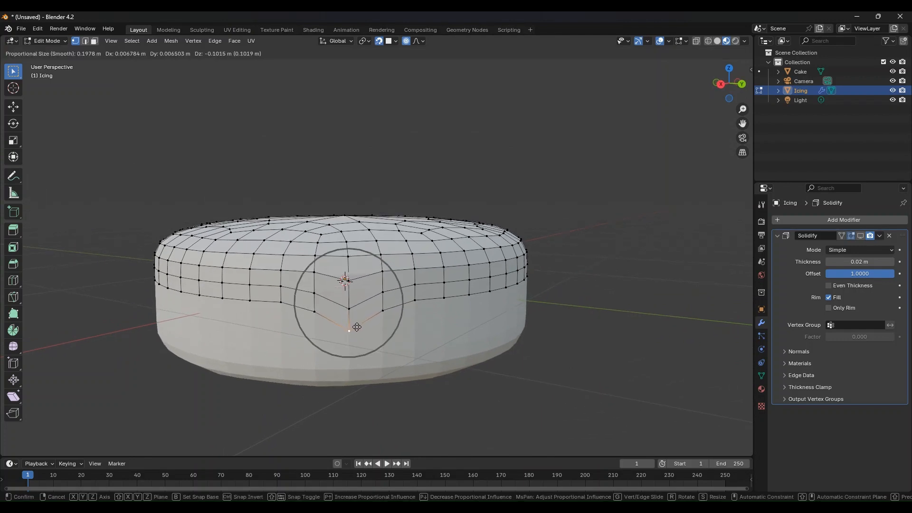
{"action": "scroll", "coordinate": [360, 330], "scroll_direction": "up", "scroll_amount": 1}
{"action": "scroll", "coordinate": [360, 330], "scroll_direction": "down", "scroll_amount": 3}
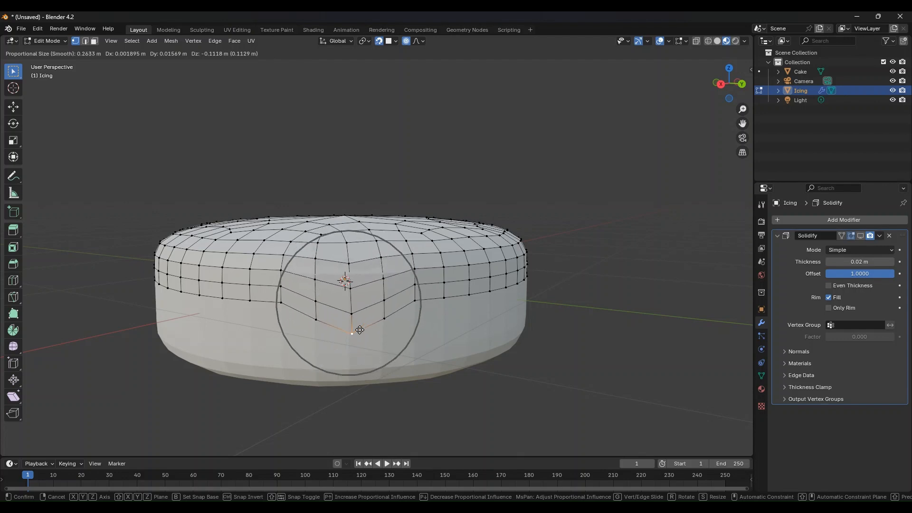
{"action": "left_click", "coordinate": [360, 332]}
In Object Mode, show Solidify in the viewport and examine from several sides how the new drip sits against the cake
{"action": "middle_click_drag", "start_coordinate": [378, 336], "coordinate": [460, 322]}
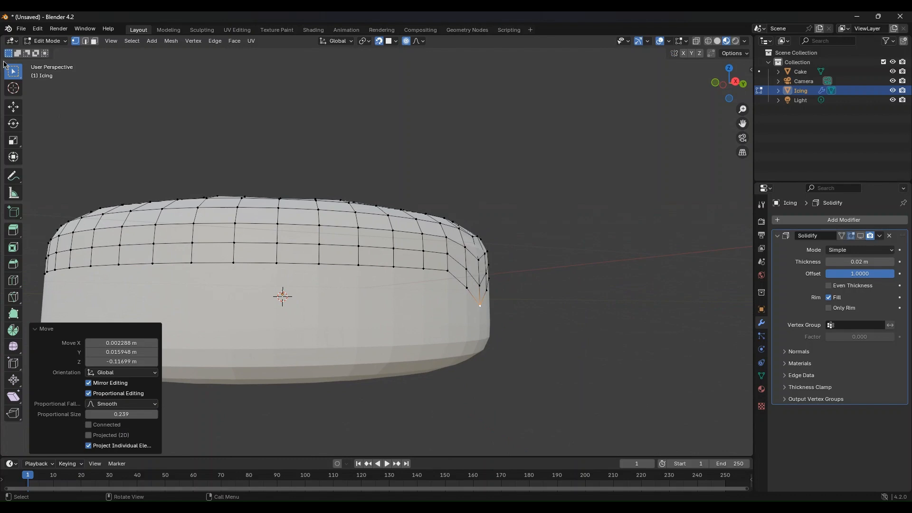
{"action": "key", "text": "Tab"}
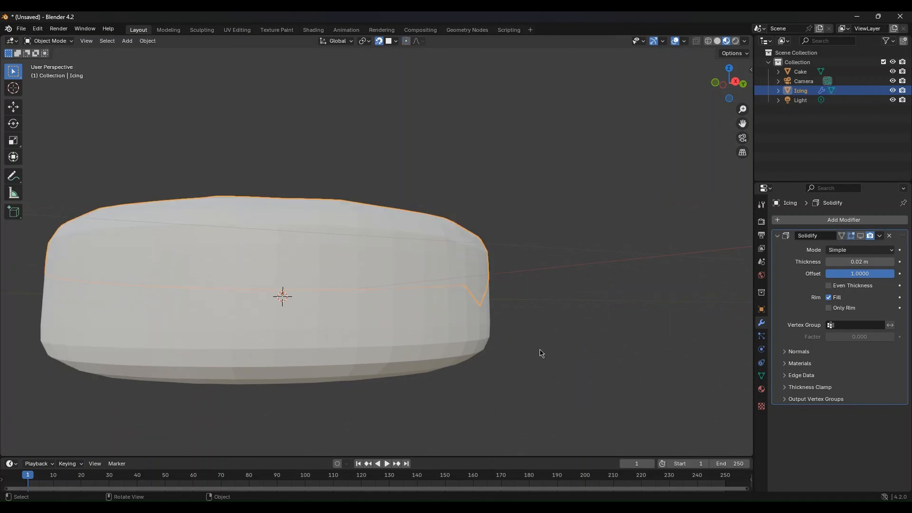
{"action": "middle_click_drag", "start_coordinate": [542, 351], "coordinate": [388, 340]}
{"action": "left_click", "coordinate": [860, 235]}
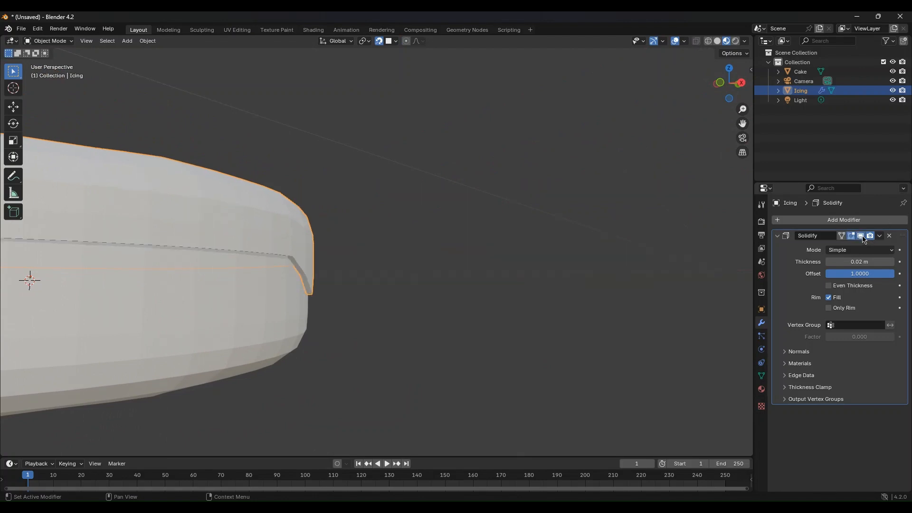
{"action": "middle_click_drag", "start_coordinate": [459, 285], "coordinate": [465, 285]}
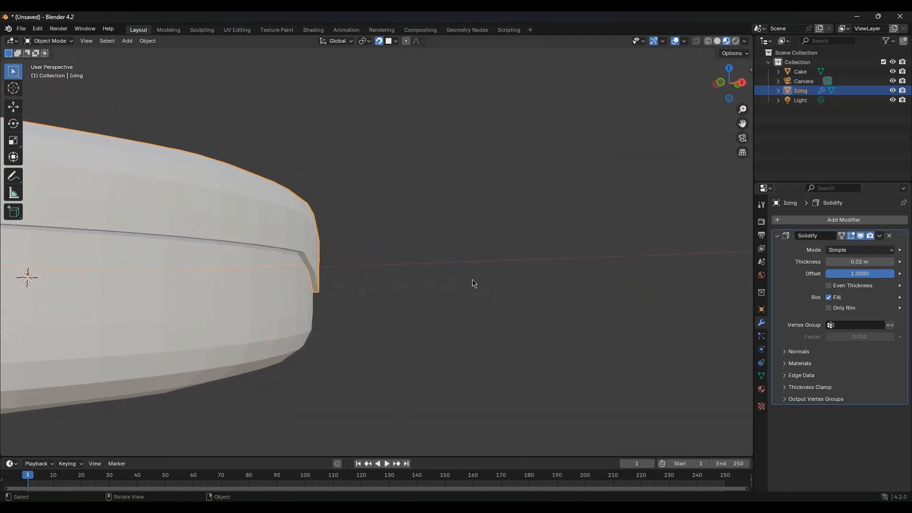
{"action": "middle_click_drag", "start_coordinate": [474, 283], "coordinate": [365, 276]}
{"action": "scroll", "coordinate": [397, 280], "scroll_direction": "up", "scroll_amount": 3}
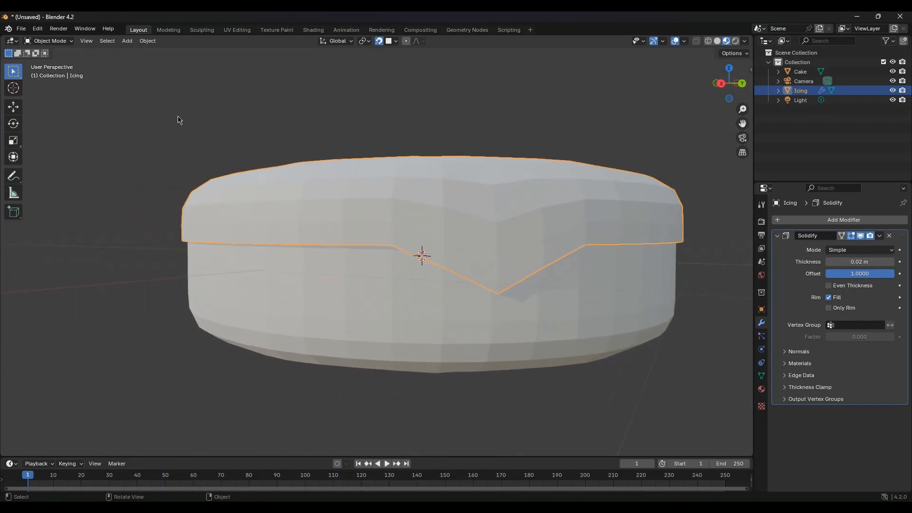
Return to Edit Mode with Solidify hidden and pull the rim vertex two along from the drip down by about 0.125 m
{"action": "key", "text": "Tab"}
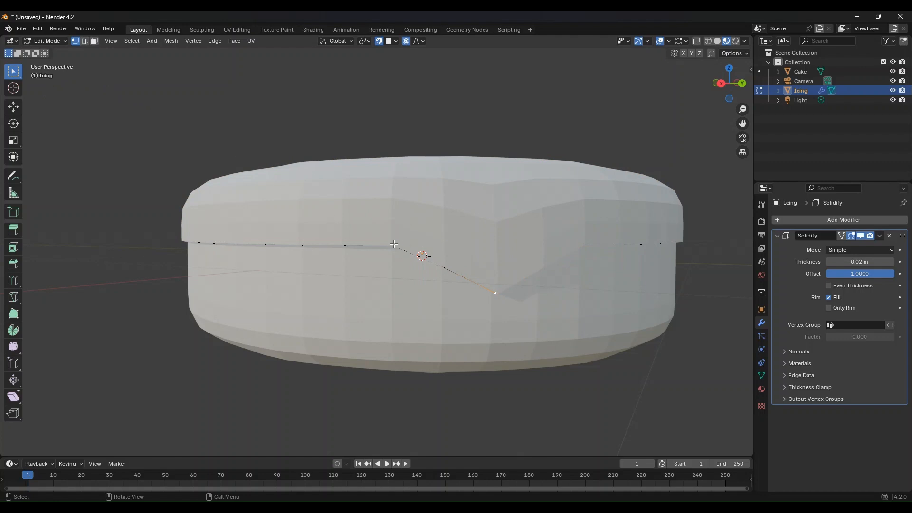
{"action": "left_click", "coordinate": [861, 237]}
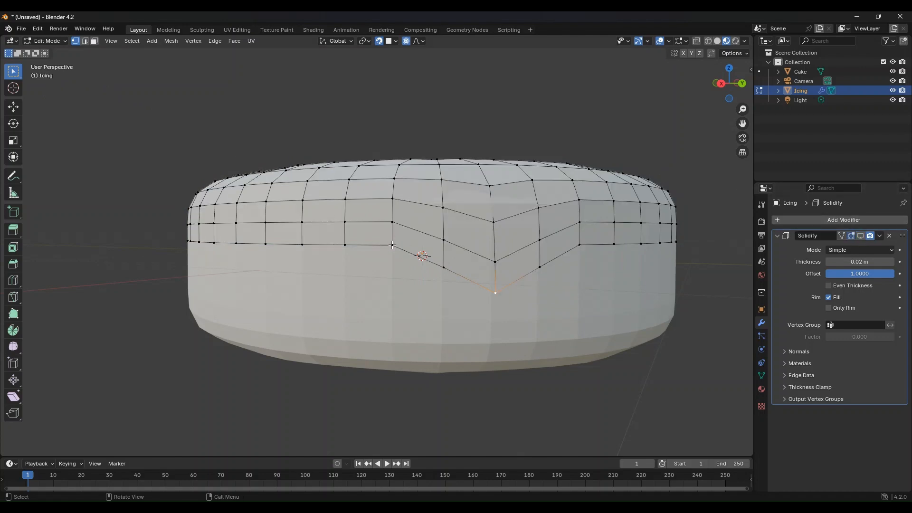
{"action": "key", "text": "g"}
{"action": "left_click", "coordinate": [382, 294]}
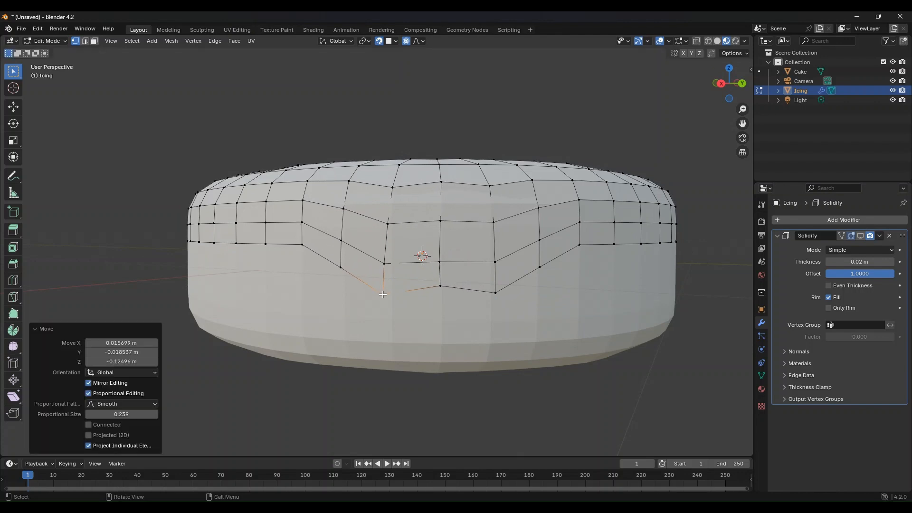
Lower the rim vertex three along from the second drip by about 0.076 m with a proportional size of about 0.149
{"action": "middle_click_drag", "start_coordinate": [382, 294], "coordinate": [588, 261]}
{"action": "left_click", "coordinate": [477, 230]}
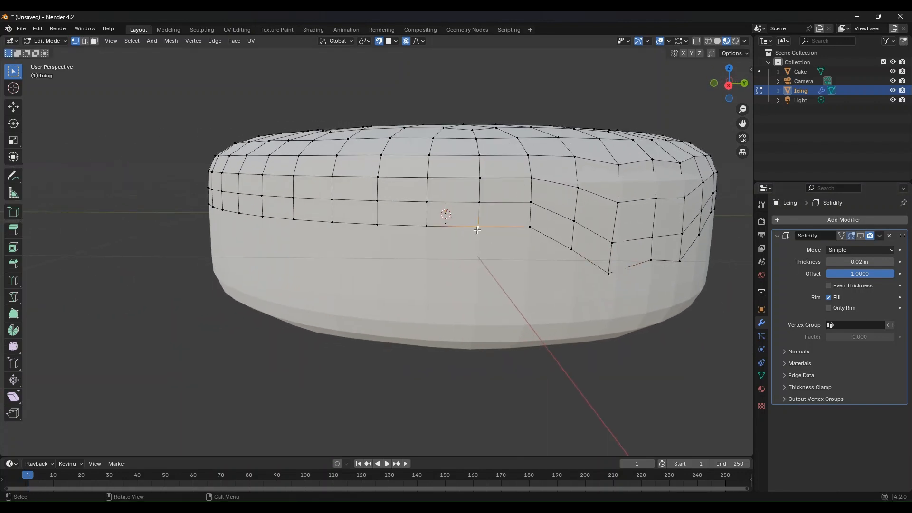
{"action": "key", "text": "g"}
{"action": "scroll", "coordinate": [474, 228], "scroll_direction": "up", "scroll_amount": 5}
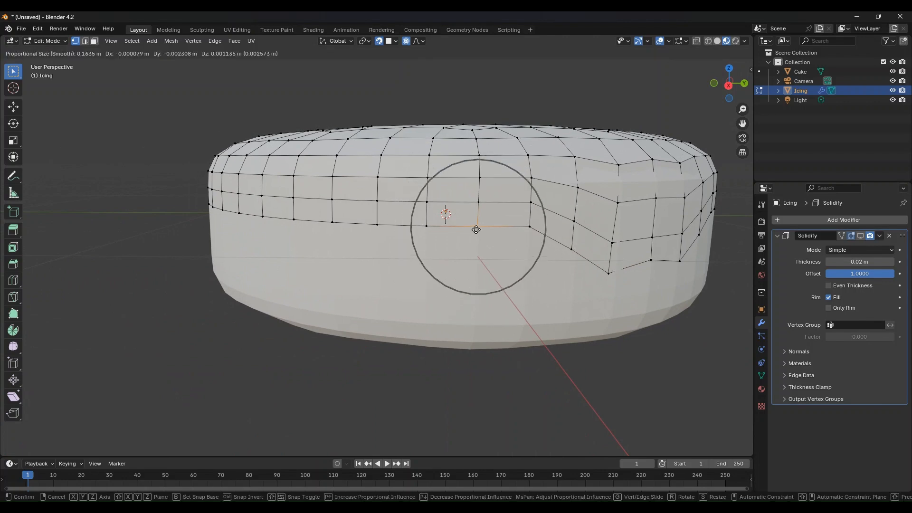
{"action": "left_click", "coordinate": [483, 259]}
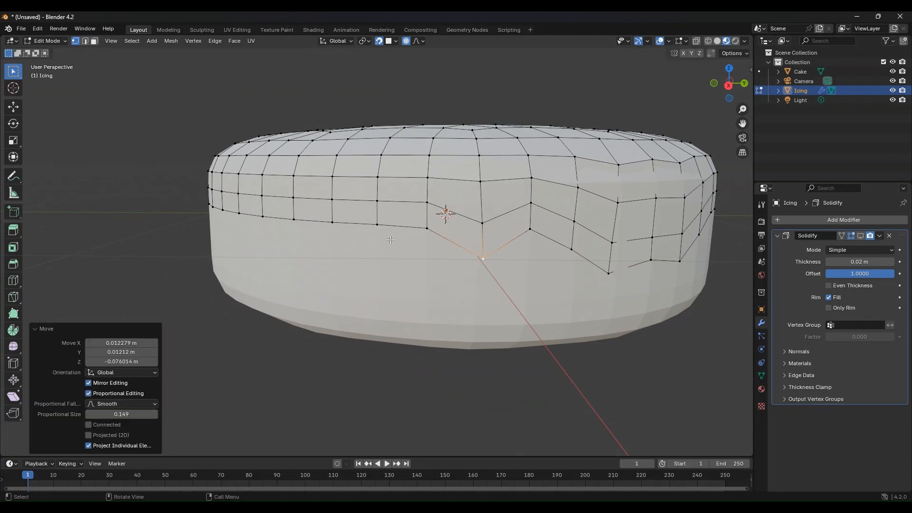
Pull the rim vertex three further along down by about 0.203 m with a proportional size of about 0.239 for a long drip
{"action": "left_click", "coordinate": [333, 222]}
{"action": "key", "text": "g"}
{"action": "scroll", "coordinate": [330, 224], "scroll_direction": "down", "scroll_amount": 4}
{"action": "left_click", "coordinate": [315, 301]}
Raise the rim vertex five along from the long drip by about 0.041 m and lower the one midway back by about 0.044 m
{"action": "middle_click_drag", "start_coordinate": [253, 245], "coordinate": [383, 260]}
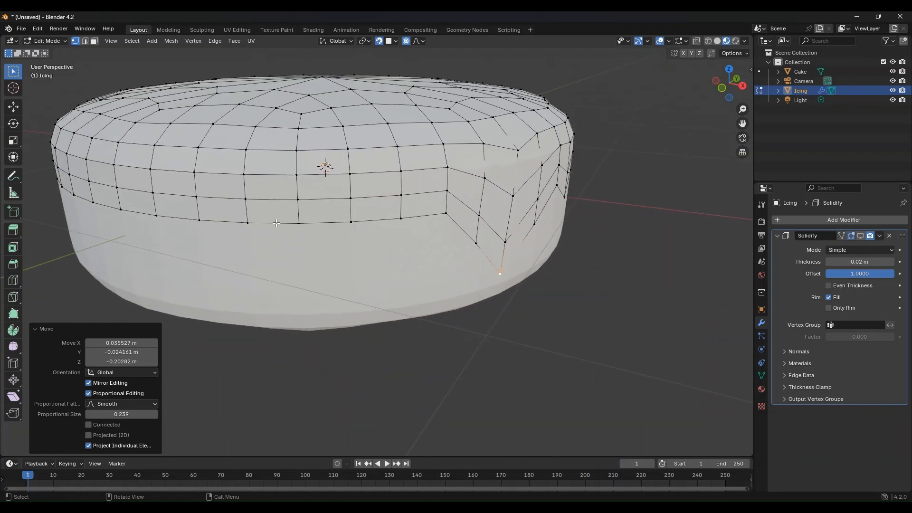
{"action": "left_click", "coordinate": [295, 222]}
{"action": "key", "text": "g"}
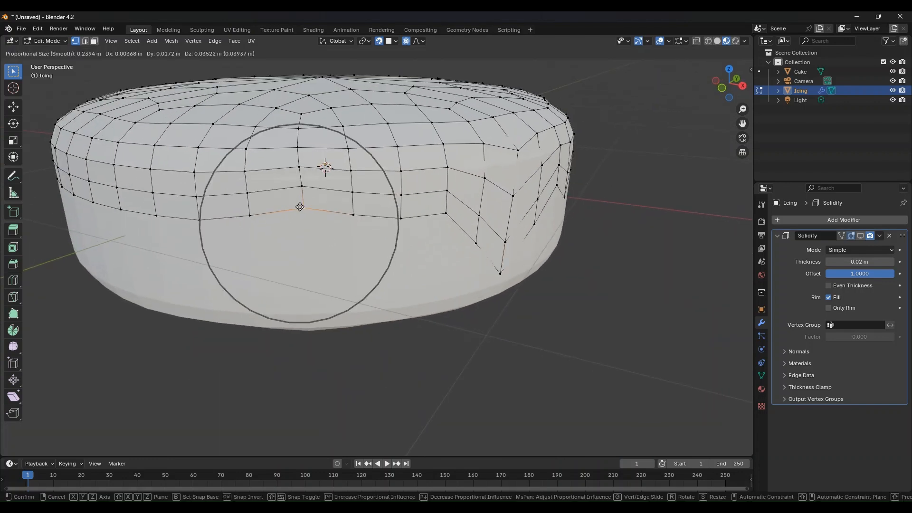
{"action": "left_click", "coordinate": [298, 211]}
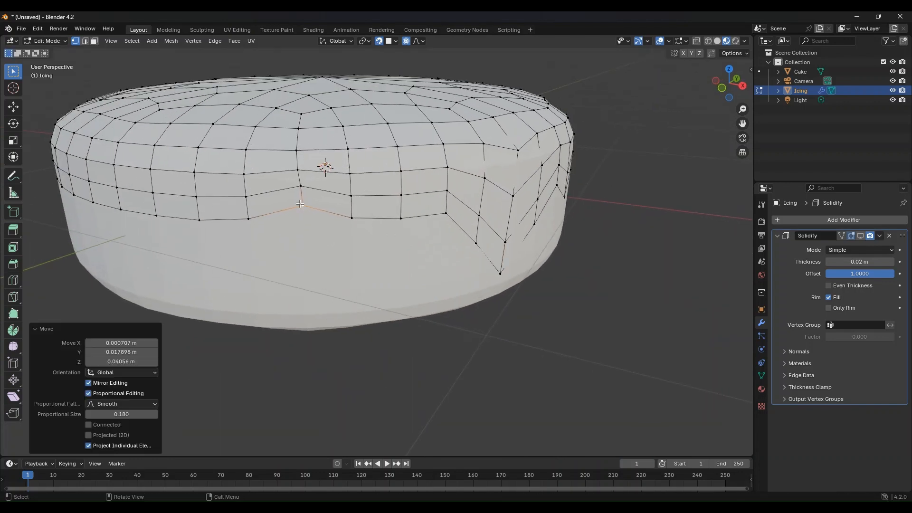
{"action": "left_click", "coordinate": [394, 220]}
{"action": "key", "text": "g"}
{"action": "scroll", "coordinate": [394, 221], "scroll_direction": "up", "scroll_amount": 4}
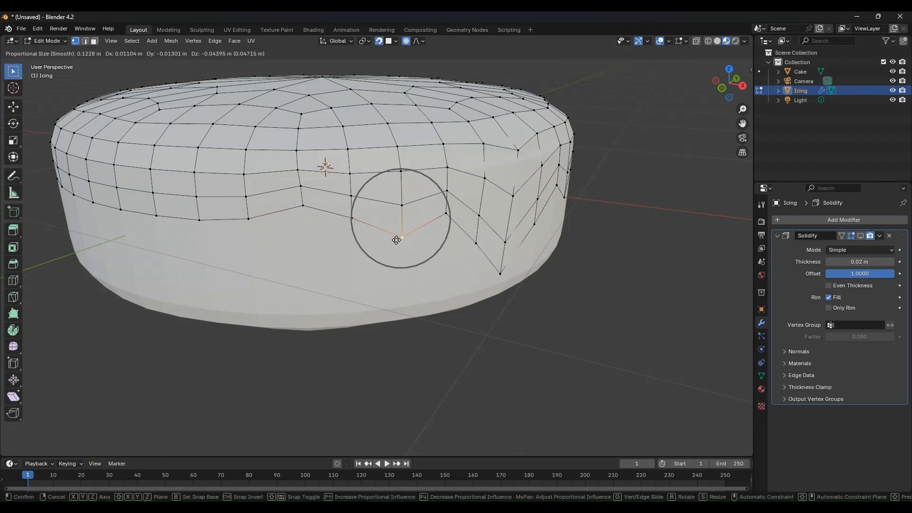
{"action": "left_click", "coordinate": [397, 240]}
Lower the rim vertex two beyond the raised one by about 0.02 m with a proportional size of about 0.149
{"action": "left_click", "coordinate": [206, 223]}
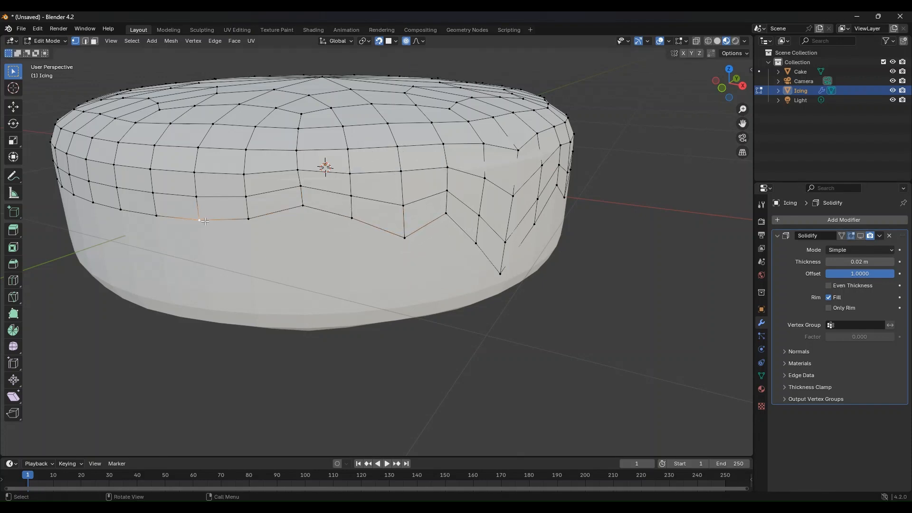
{"action": "key", "text": "g"}
{"action": "scroll", "coordinate": [209, 223], "scroll_direction": "down", "scroll_amount": 1}
{"action": "left_click", "coordinate": [208, 229]}
Continuing around the rim, raise the second vertex past the last dip and lower the second one after it by about 0.023 m
{"action": "middle_click_drag", "start_coordinate": [208, 229], "coordinate": [610, 231]}
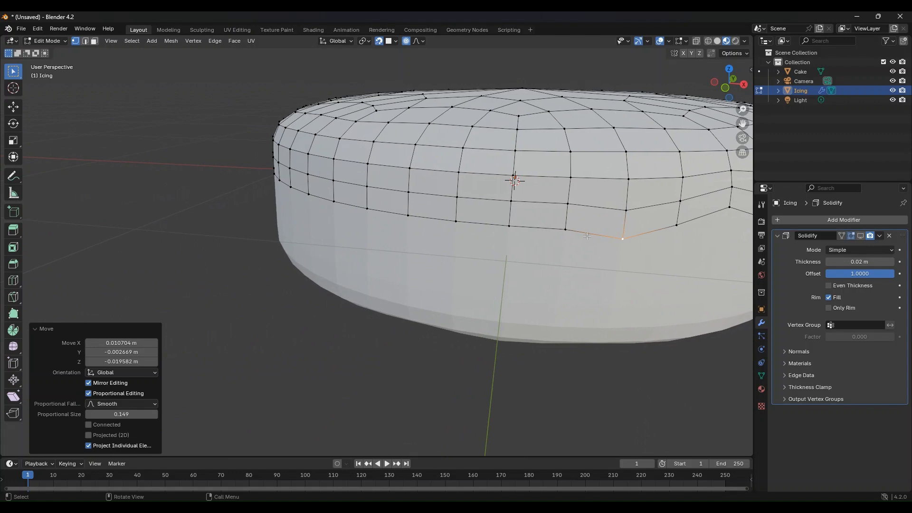
{"action": "left_click", "coordinate": [513, 227]}
{"action": "key", "text": "g"}
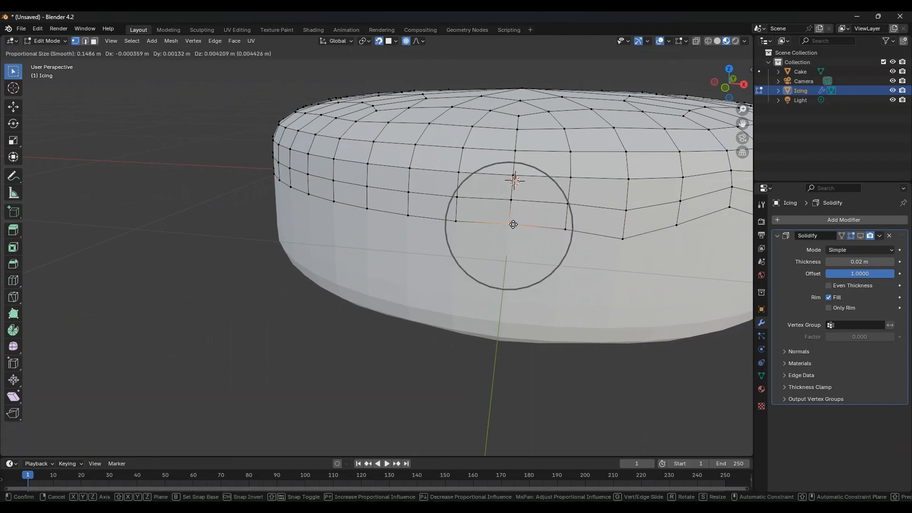
{"action": "left_click", "coordinate": [514, 211]}
{"action": "left_click", "coordinate": [412, 214]}
{"action": "key", "text": "g"}
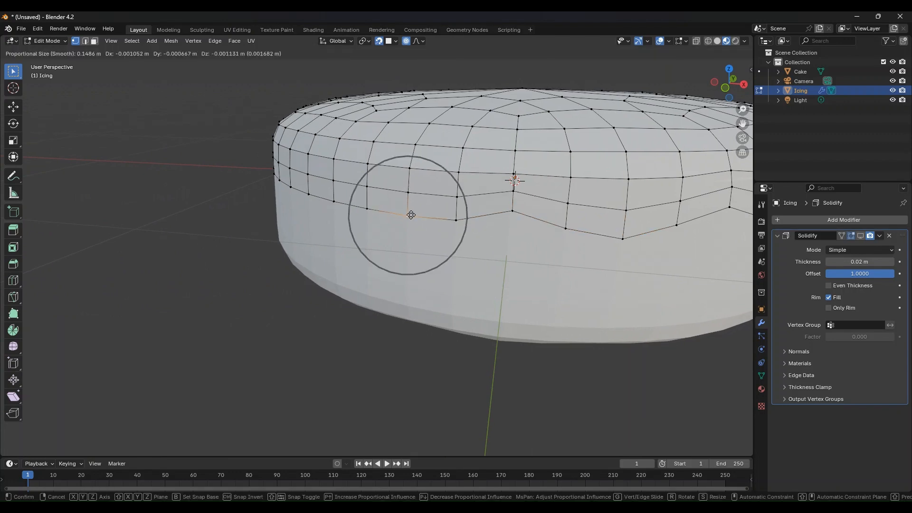
{"action": "left_click", "coordinate": [409, 222]}
Raise the next two alternate rim vertices by about 0.038 m each and slightly lower the vertex directly beside them
{"action": "middle_click_drag", "start_coordinate": [410, 222], "coordinate": [387, 211]}
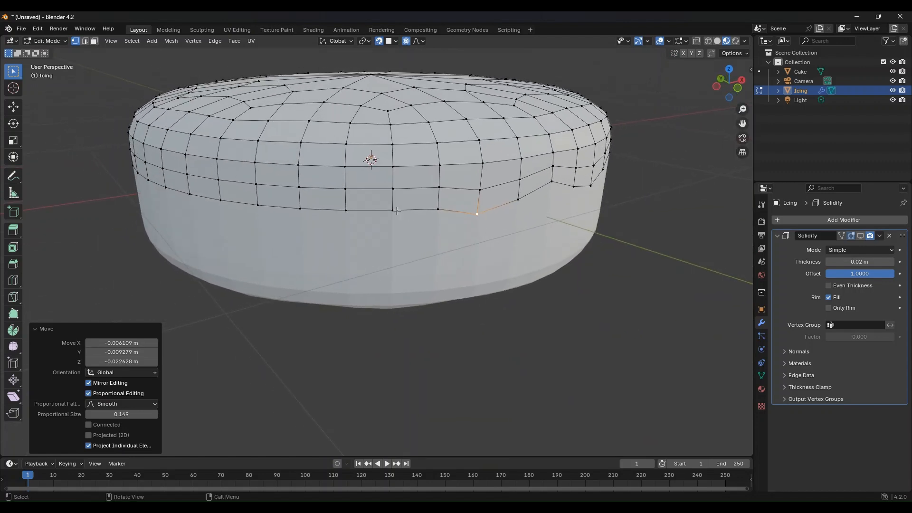
{"action": "left_click", "coordinate": [392, 209]}
{"action": "key", "text": "g"}
{"action": "left_click", "coordinate": [394, 199]}
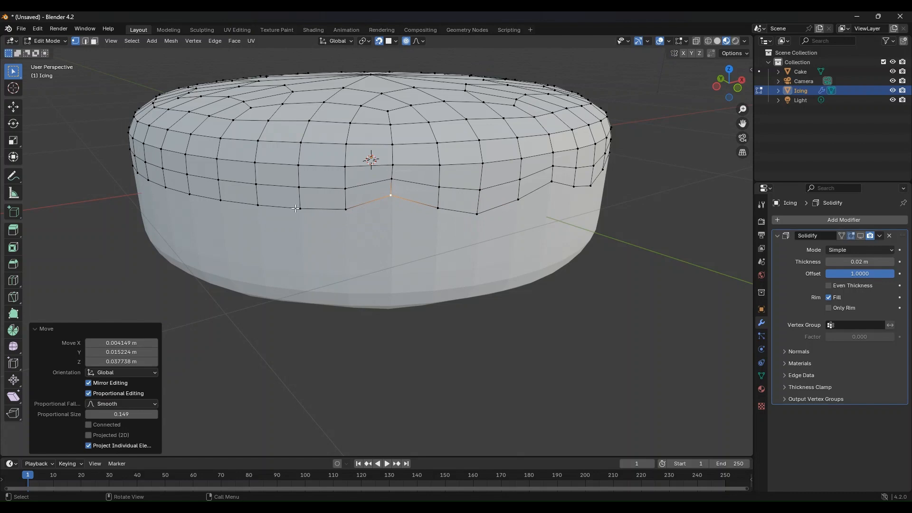
{"action": "left_click", "coordinate": [299, 208]}
{"action": "key", "text": "g"}
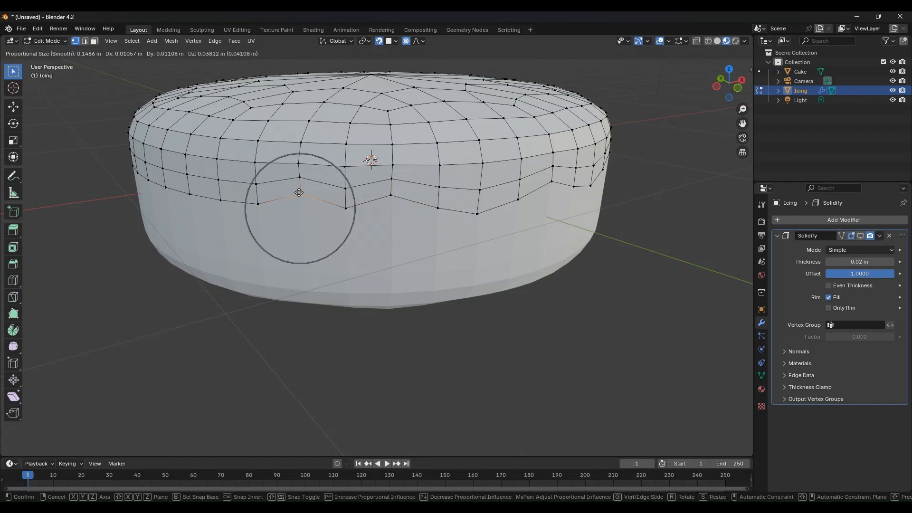
{"action": "left_click", "coordinate": [263, 207]}
{"action": "key", "text": "g"}
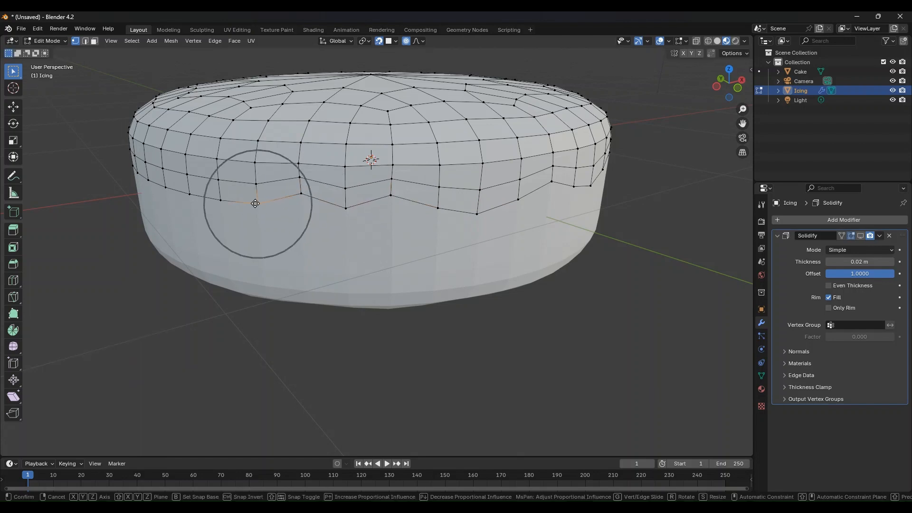
{"action": "left_click", "coordinate": [251, 214]}
Further around the icing, lower the rim vertex two past the last dip and raise the second one after it
{"action": "middle_click_drag", "start_coordinate": [251, 214], "coordinate": [502, 218]}
{"action": "left_click", "coordinate": [503, 220]}
{"action": "key", "text": "g"}
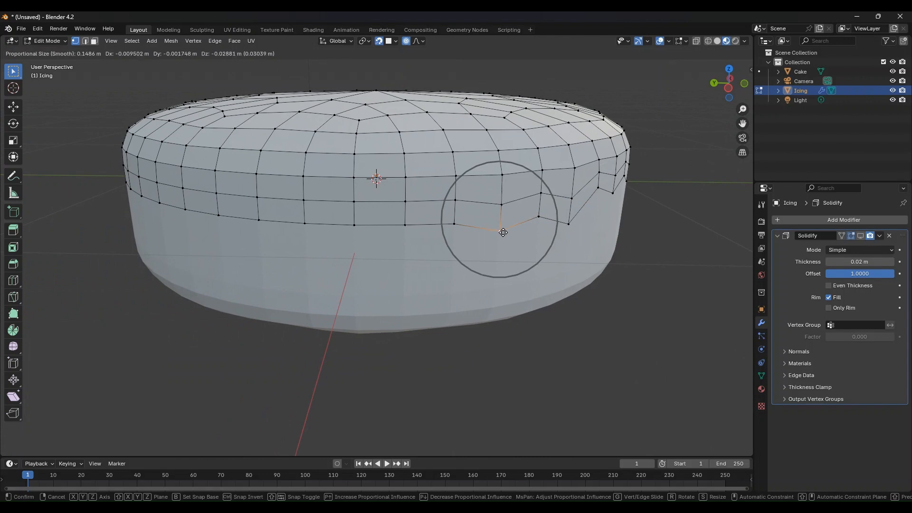
{"action": "left_click", "coordinate": [504, 237]}
{"action": "left_click", "coordinate": [405, 225]}
{"action": "key", "text": "g"}
{"action": "left_click", "coordinate": [402, 207]}
Pull the next two alternate rim vertices down along the cake, the first by about 0.047 m
{"action": "left_click", "coordinate": [303, 224]}
{"action": "key", "text": "g"}
{"action": "left_click", "coordinate": [291, 242]}
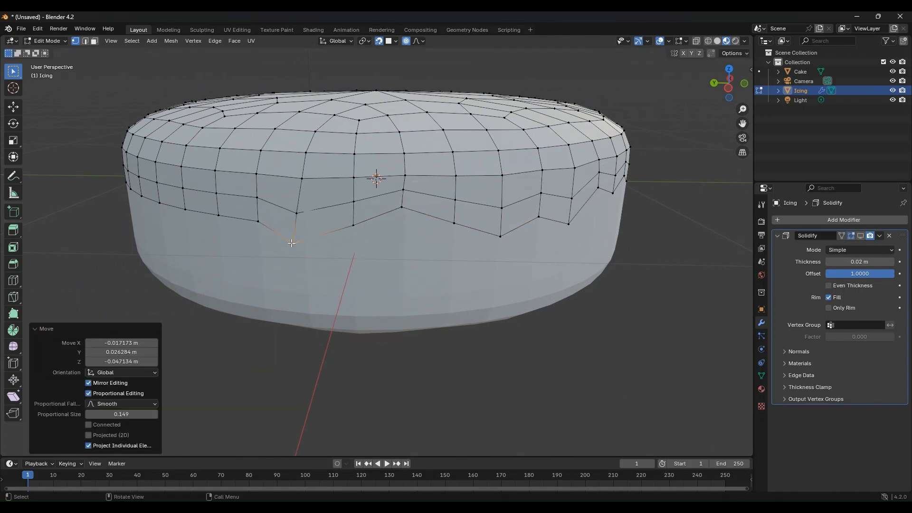
{"action": "left_click", "coordinate": [216, 214]}
{"action": "key", "text": "g"}
{"action": "left_click", "coordinate": [208, 236]}
On the adjoining stretch of rim, raise, lower and raise three alternate vertices, the last by about 0.05 m
{"action": "middle_click_drag", "start_coordinate": [199, 232], "coordinate": [397, 215]}
{"action": "left_click", "coordinate": [416, 207]}
{"action": "key", "text": "g"}
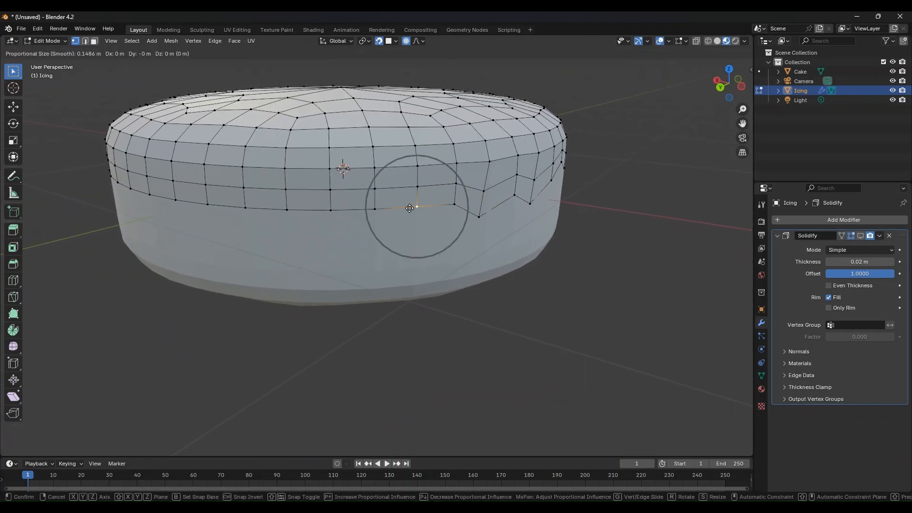
{"action": "left_click", "coordinate": [407, 189]}
{"action": "left_click", "coordinate": [329, 210]}
{"action": "key", "text": "g"}
{"action": "left_click", "coordinate": [329, 226]}
{"action": "left_click", "coordinate": [246, 209]}
{"action": "key", "text": "g"}
{"action": "left_click", "coordinate": [245, 190]}
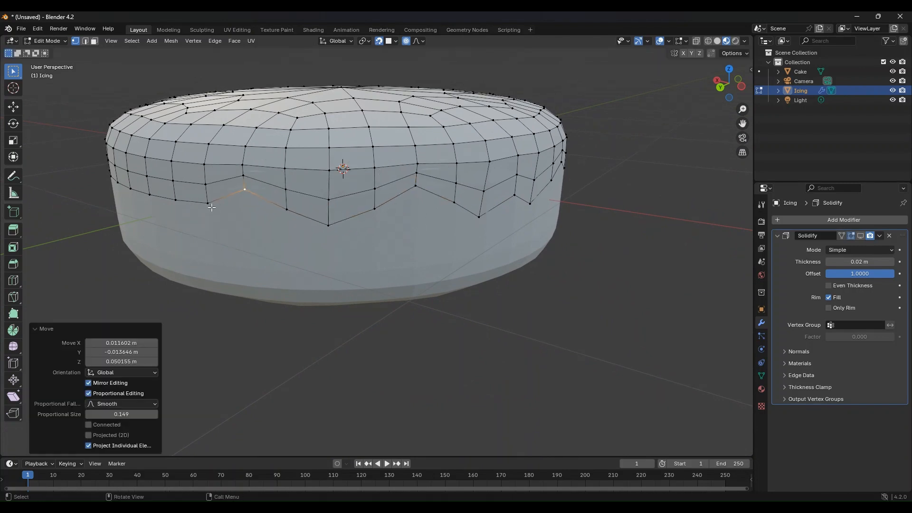
Lower the rim vertex two past the last raised one by about 0.052 m, and slightly lower the third vertex beyond it
{"action": "left_click", "coordinate": [172, 198]}
{"action": "key", "text": "g"}
{"action": "left_click", "coordinate": [169, 216]}
{"action": "middle_click_drag", "start_coordinate": [171, 218], "coordinate": [389, 230], "text": "shift"}
{"action": "middle_click_drag", "start_coordinate": [157, 257], "coordinate": [506, 158], "text": "shift"}
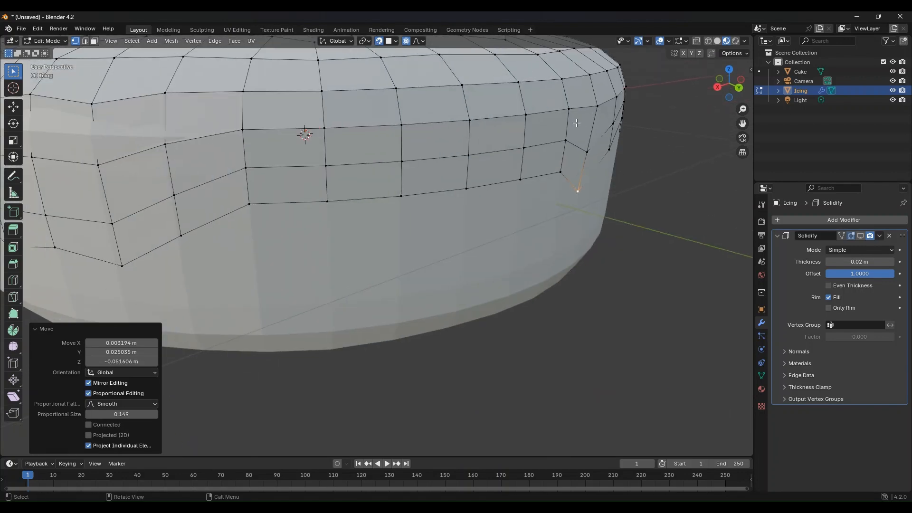
{"action": "left_click", "coordinate": [468, 189]}
{"action": "key", "text": "g"}
{"action": "left_click", "coordinate": [472, 205]}
Raise the icing's rim vertex two past the last lowered one by about 0.019 m
{"action": "left_click", "coordinate": [333, 201]}
{"action": "key", "text": "g"}
{"action": "left_click", "coordinate": [333, 200]}
{"action": "middle_click_drag", "start_coordinate": [333, 200], "coordinate": [336, 198]}
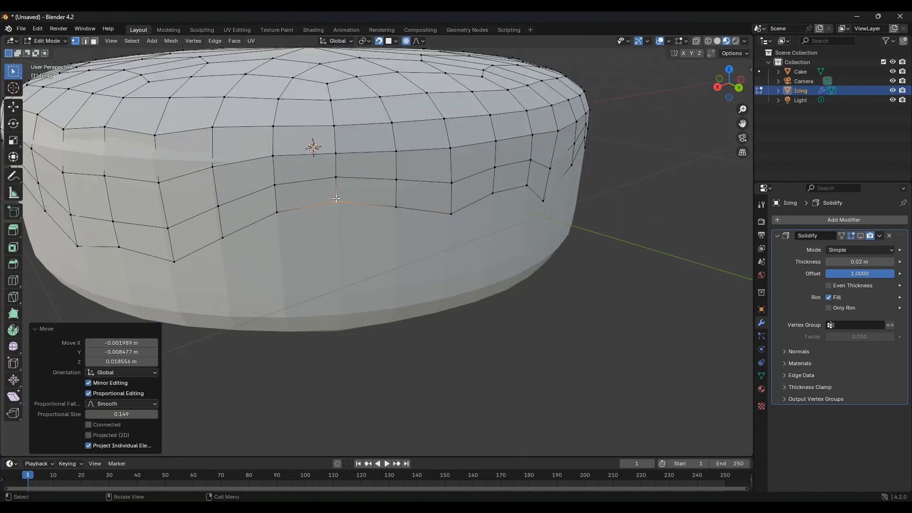
Return the icing to Object Mode and turn on its Solidify modifier's display in the viewport
{"action": "key", "text": "Tab"}
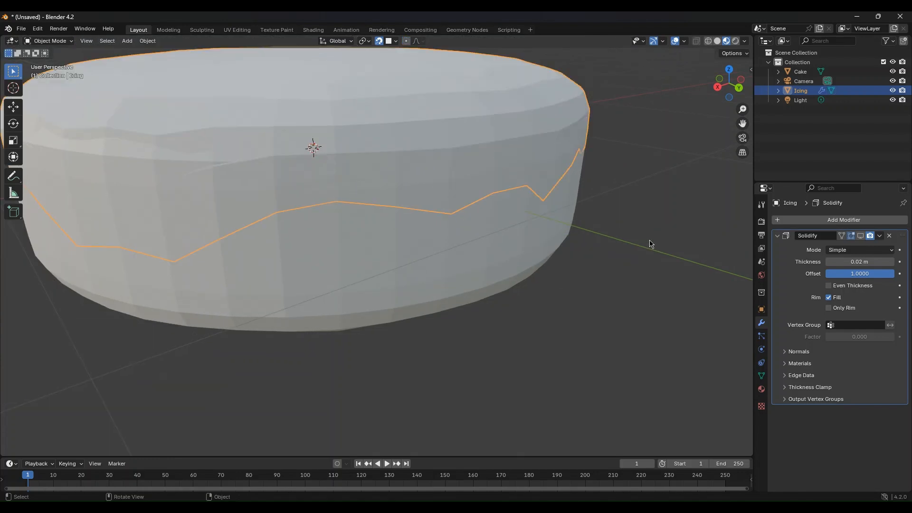
{"action": "middle_click_drag", "start_coordinate": [351, 202], "coordinate": [323, 203]}
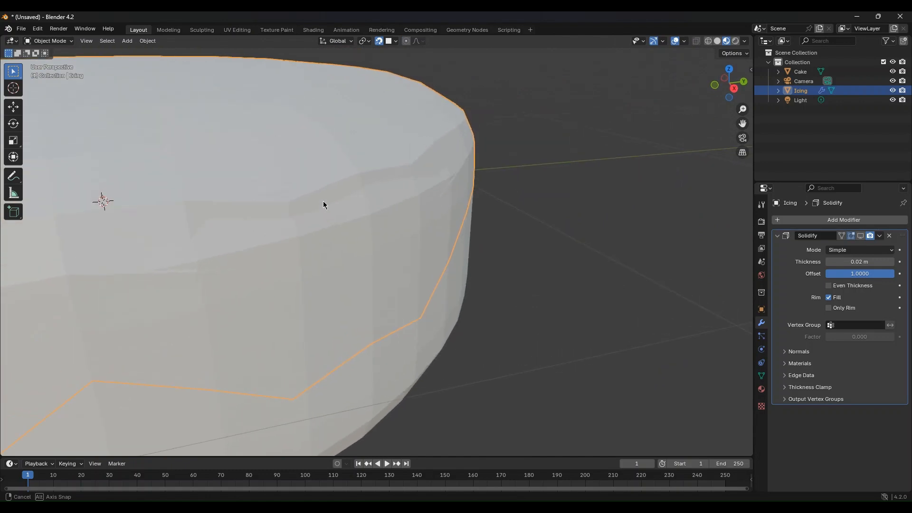
{"action": "scroll", "coordinate": [415, 142], "scroll_direction": "down", "scroll_amount": 5}
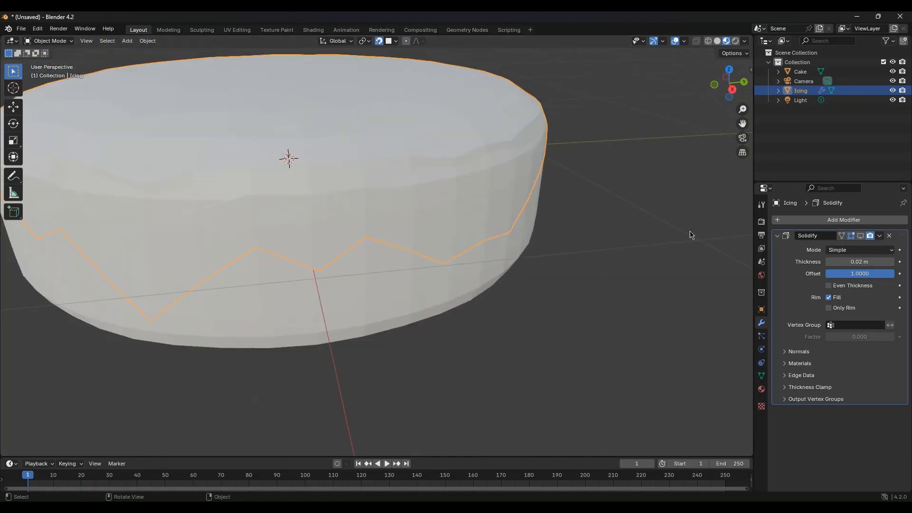
{"action": "left_click", "coordinate": [861, 237]}
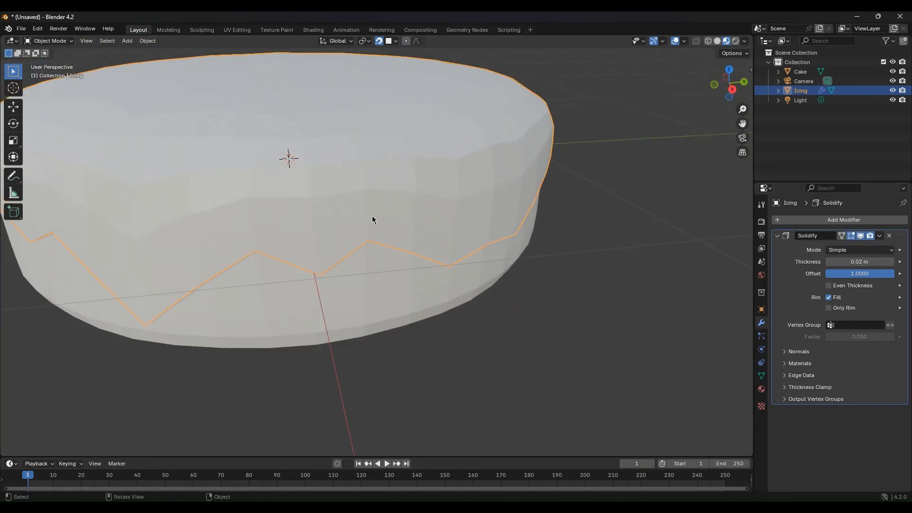
{"action": "middle_click_drag", "start_coordinate": [230, 228], "coordinate": [161, 149]}
{"action": "middle_click_drag", "start_coordinate": [333, 175], "coordinate": [316, 267]}
{"action": "scroll", "coordinate": [305, 301], "scroll_direction": "down", "scroll_amount": 3}
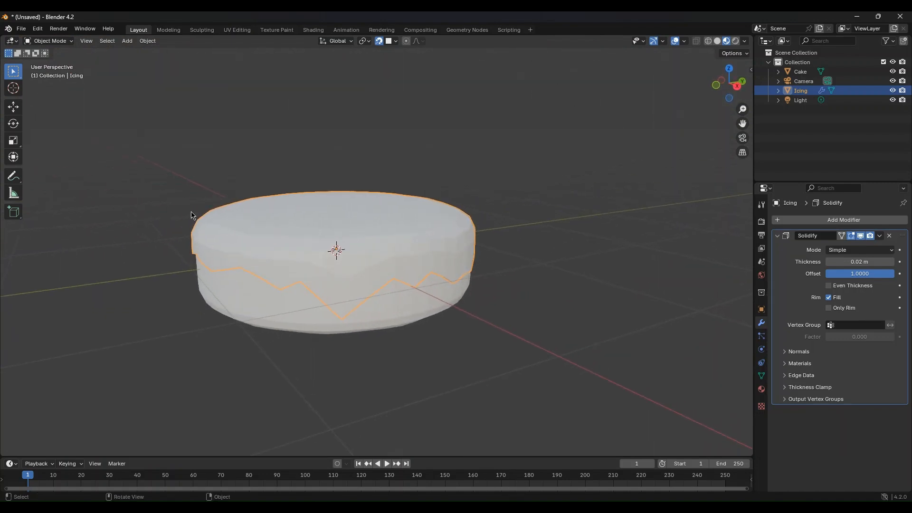
Apply Shade Smooth to the icing in Object Mode
{"action": "left_click", "coordinate": [40, 42]}
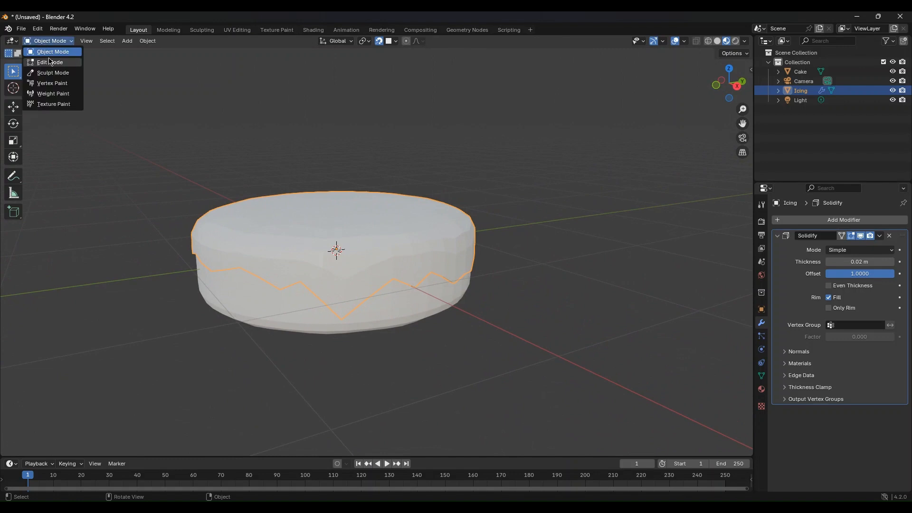
{"action": "left_click", "coordinate": [52, 52]}
{"action": "right_click", "coordinate": [291, 237]}
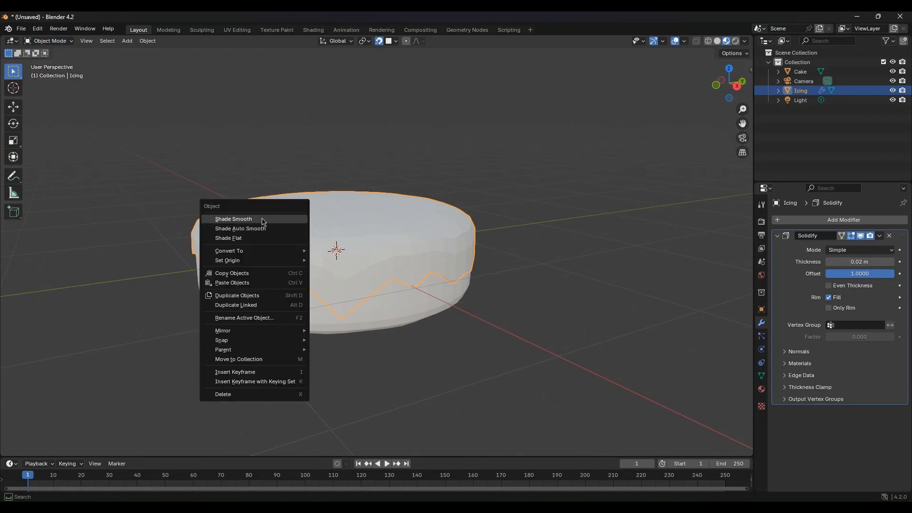
{"action": "left_click", "coordinate": [291, 219]}
{"action": "right_click", "coordinate": [399, 310]}
{"action": "left_click", "coordinate": [387, 309]}
{"action": "middle_click_drag", "start_coordinate": [372, 304], "coordinate": [646, 312]}
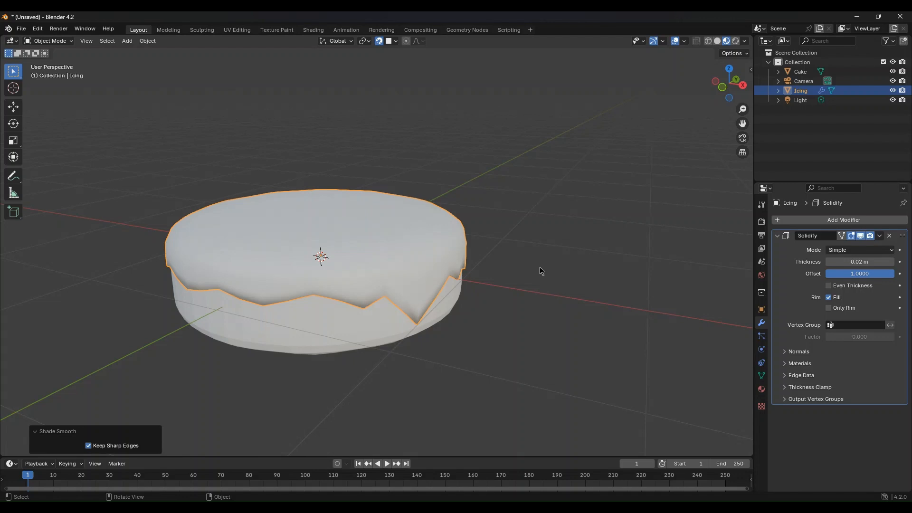
{"action": "left_click", "coordinate": [22, 29]}
{"action": "mouse_move", "coordinate": [34, 31]}
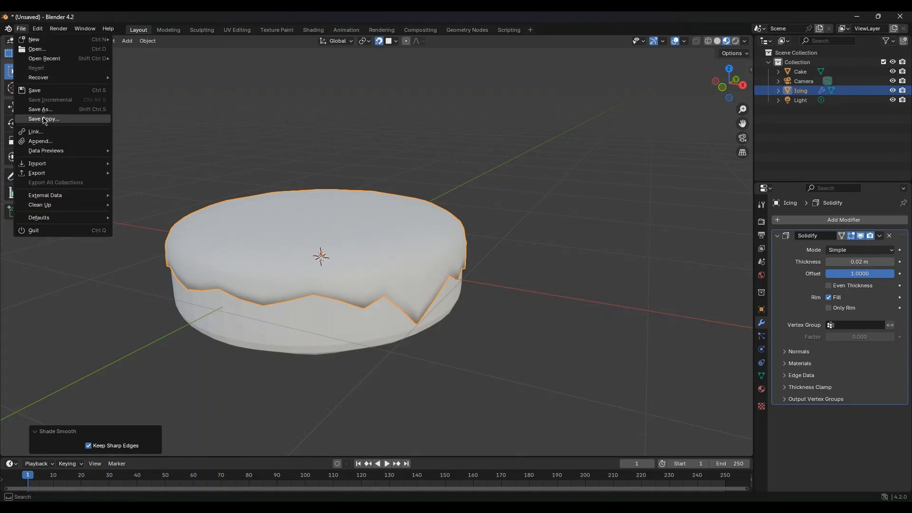
{"action": "key", "text": "Escape"}
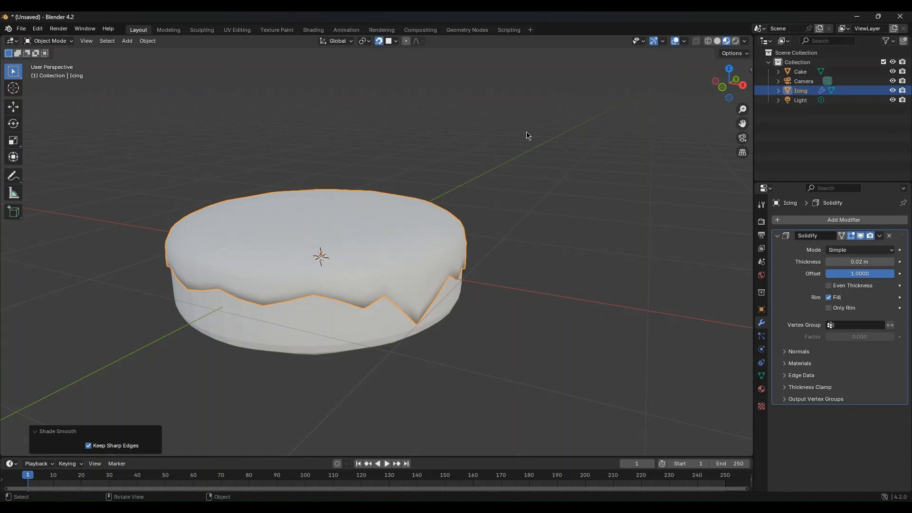